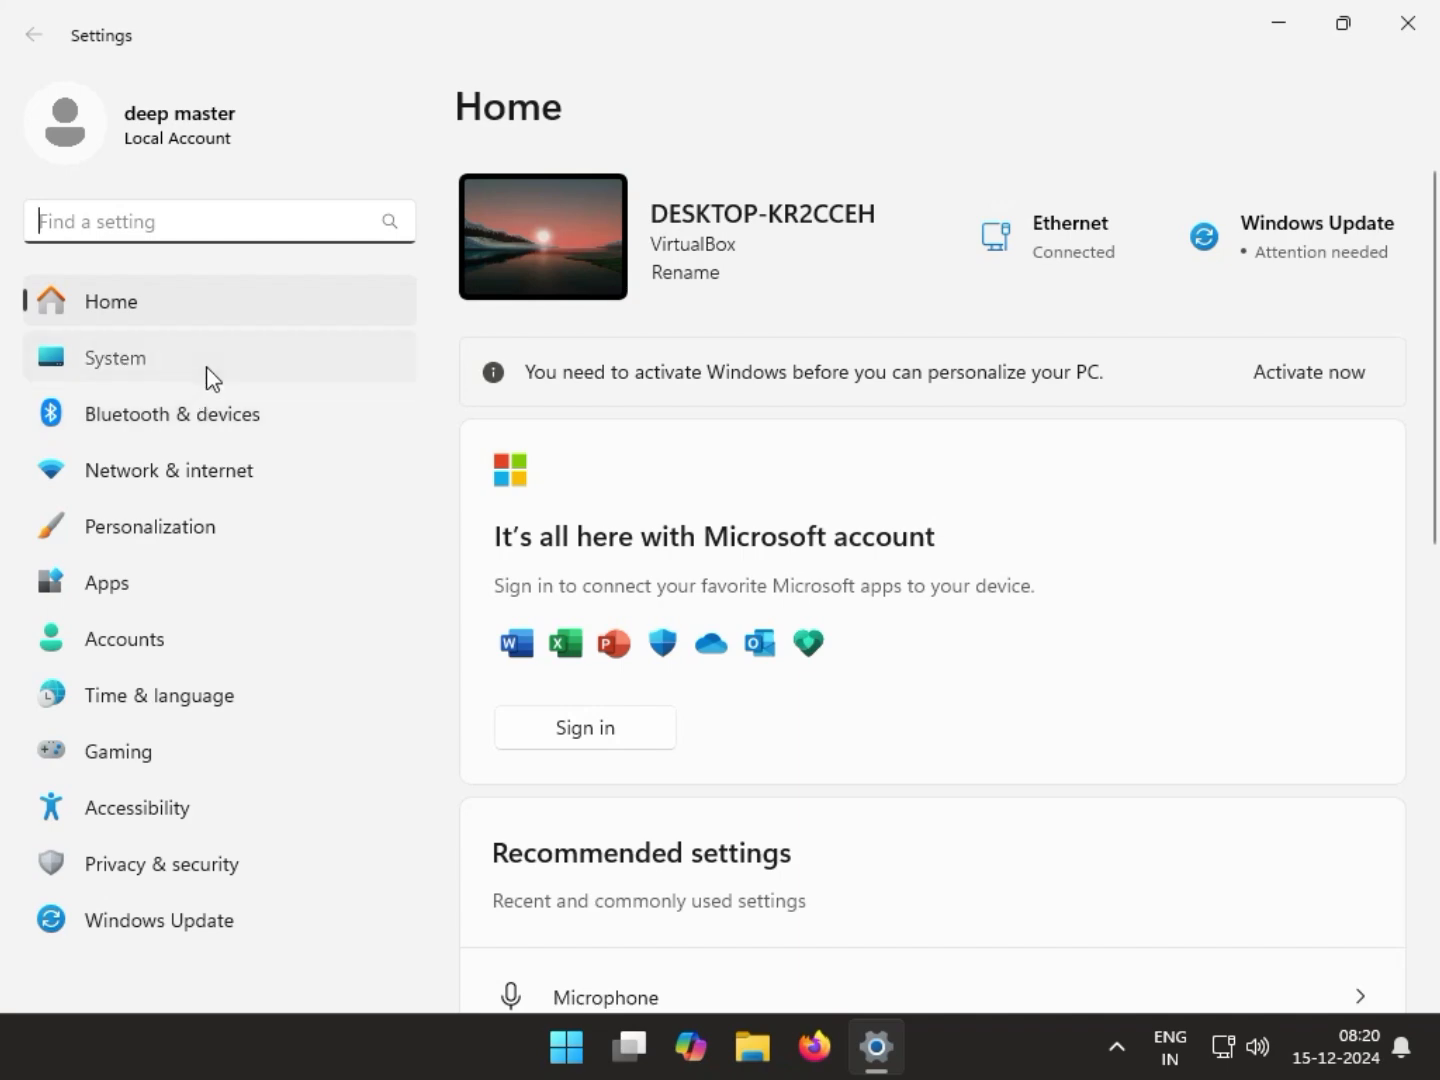
# Step: Run the Network and Internet troubleshooter from the system's other troubleshooters, and close its help window and Settings
pyautogui.click(206, 368)
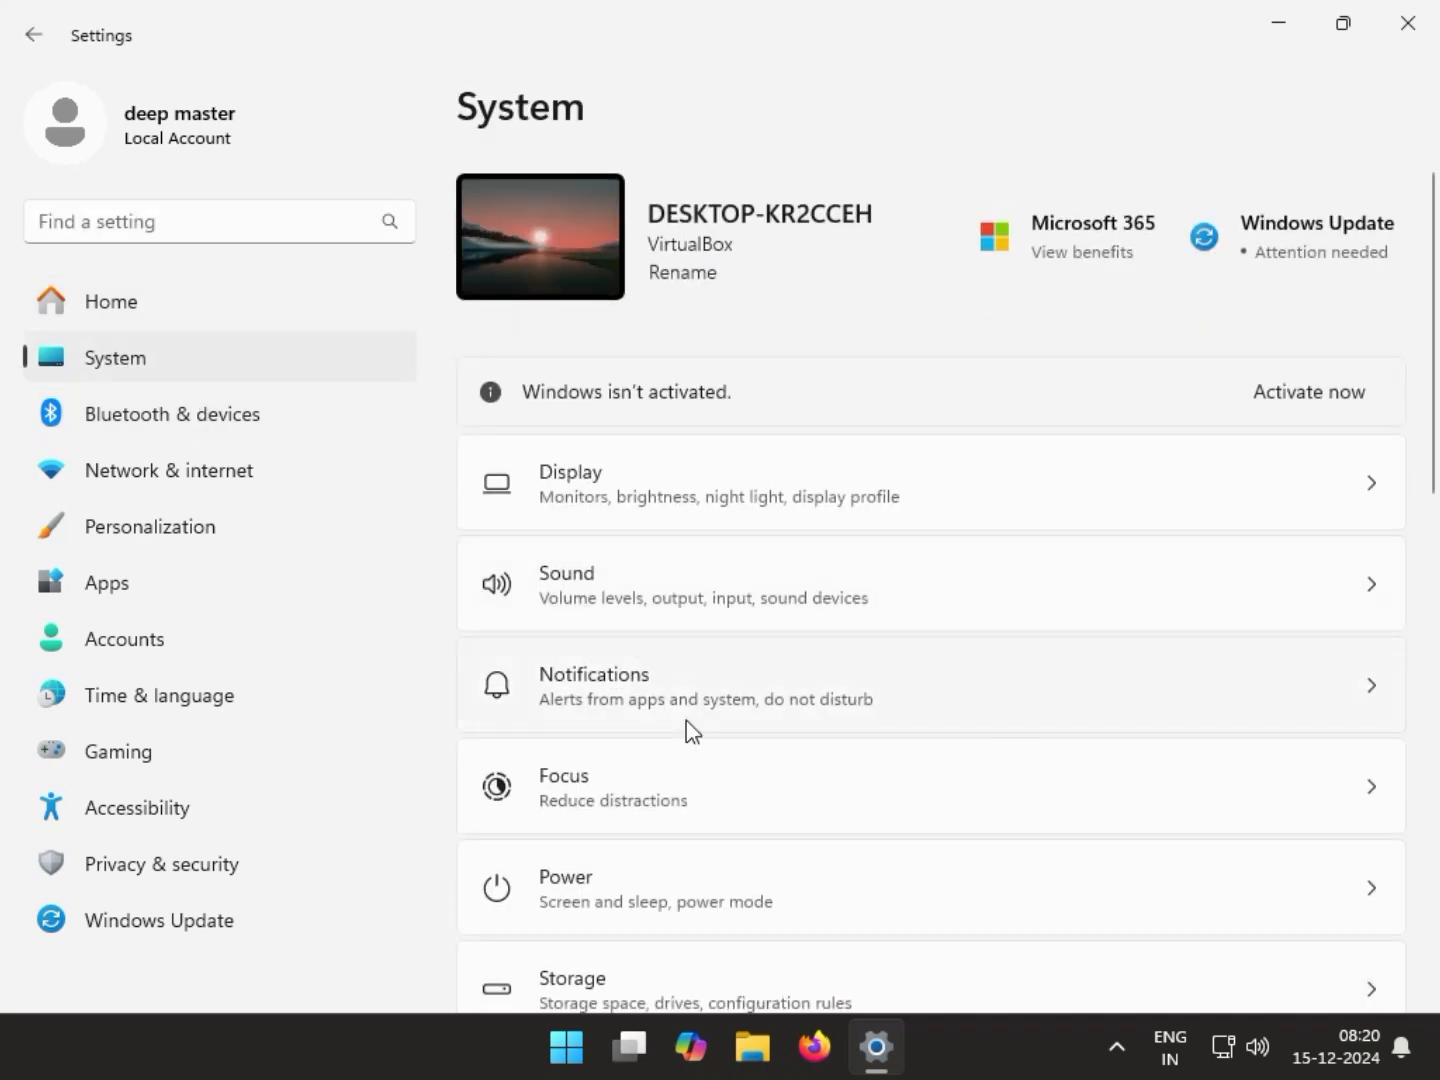
pyautogui.scroll(-5, 733, 806)
pyautogui.scroll(-2, 734, 806)
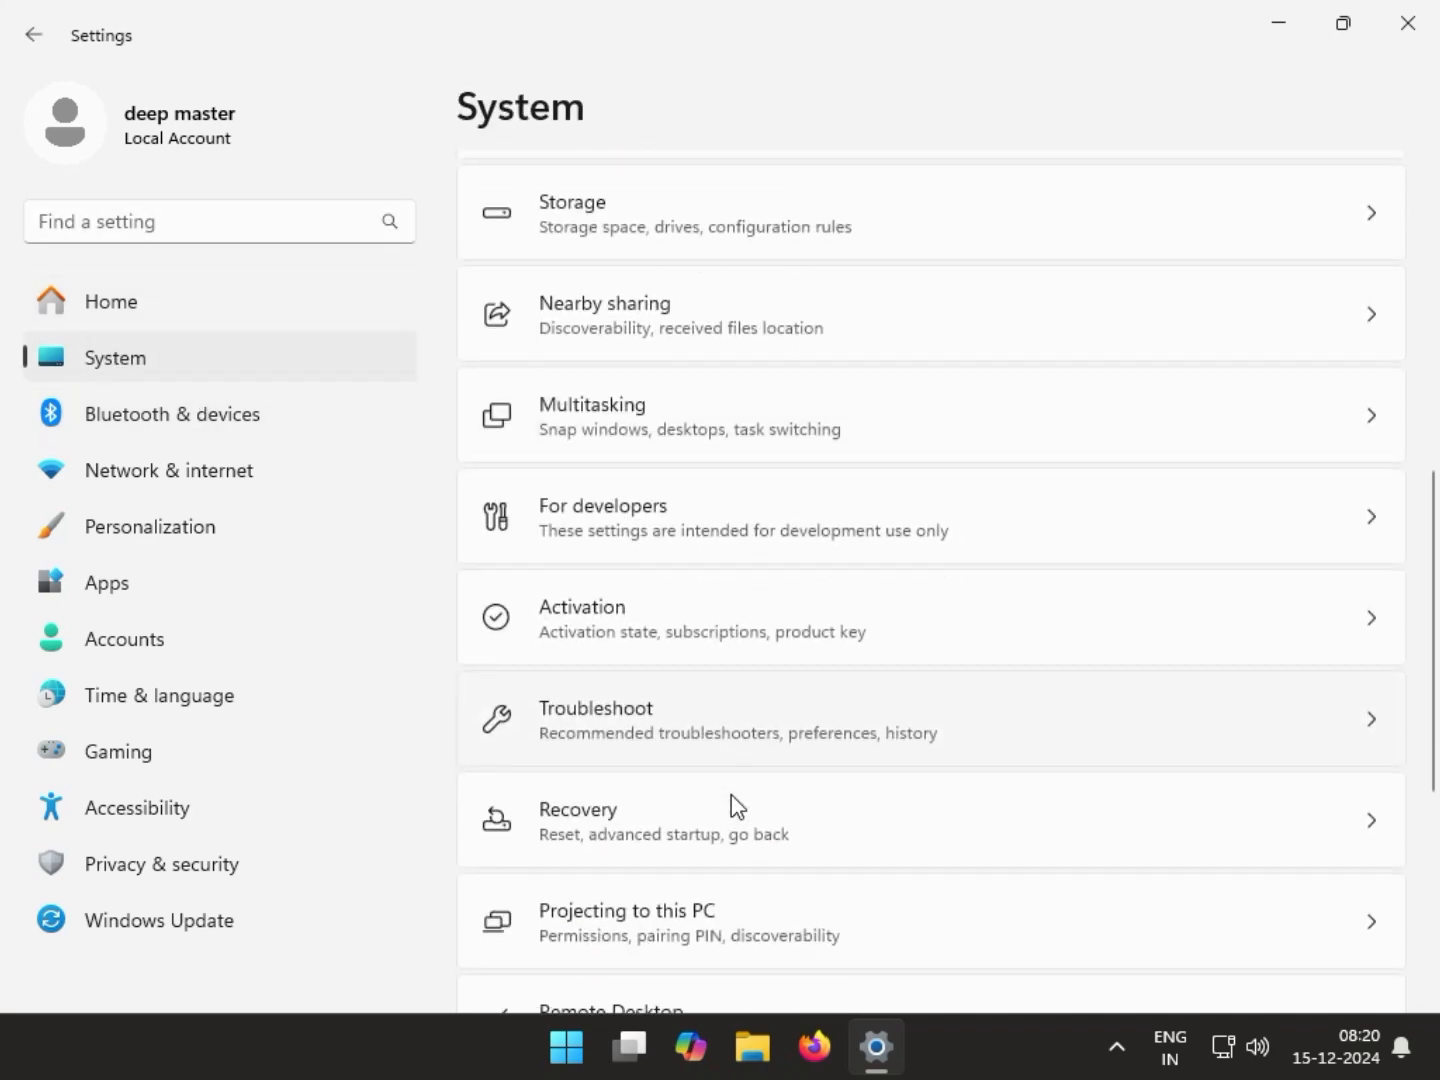
pyautogui.click(698, 730)
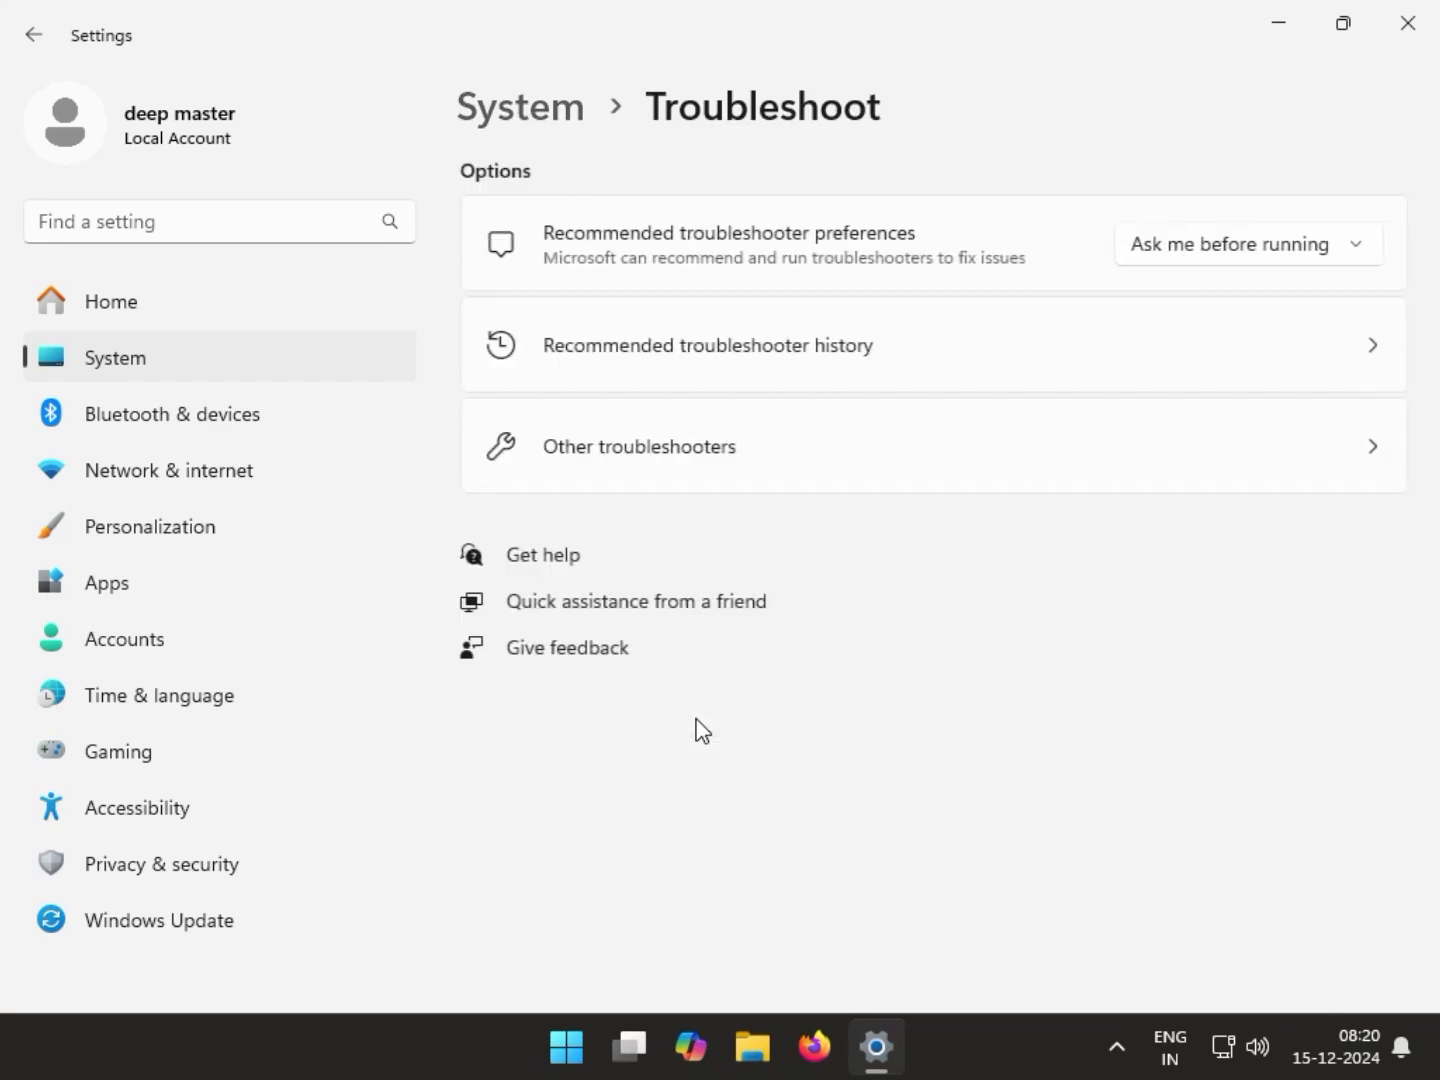
pyautogui.click(685, 466)
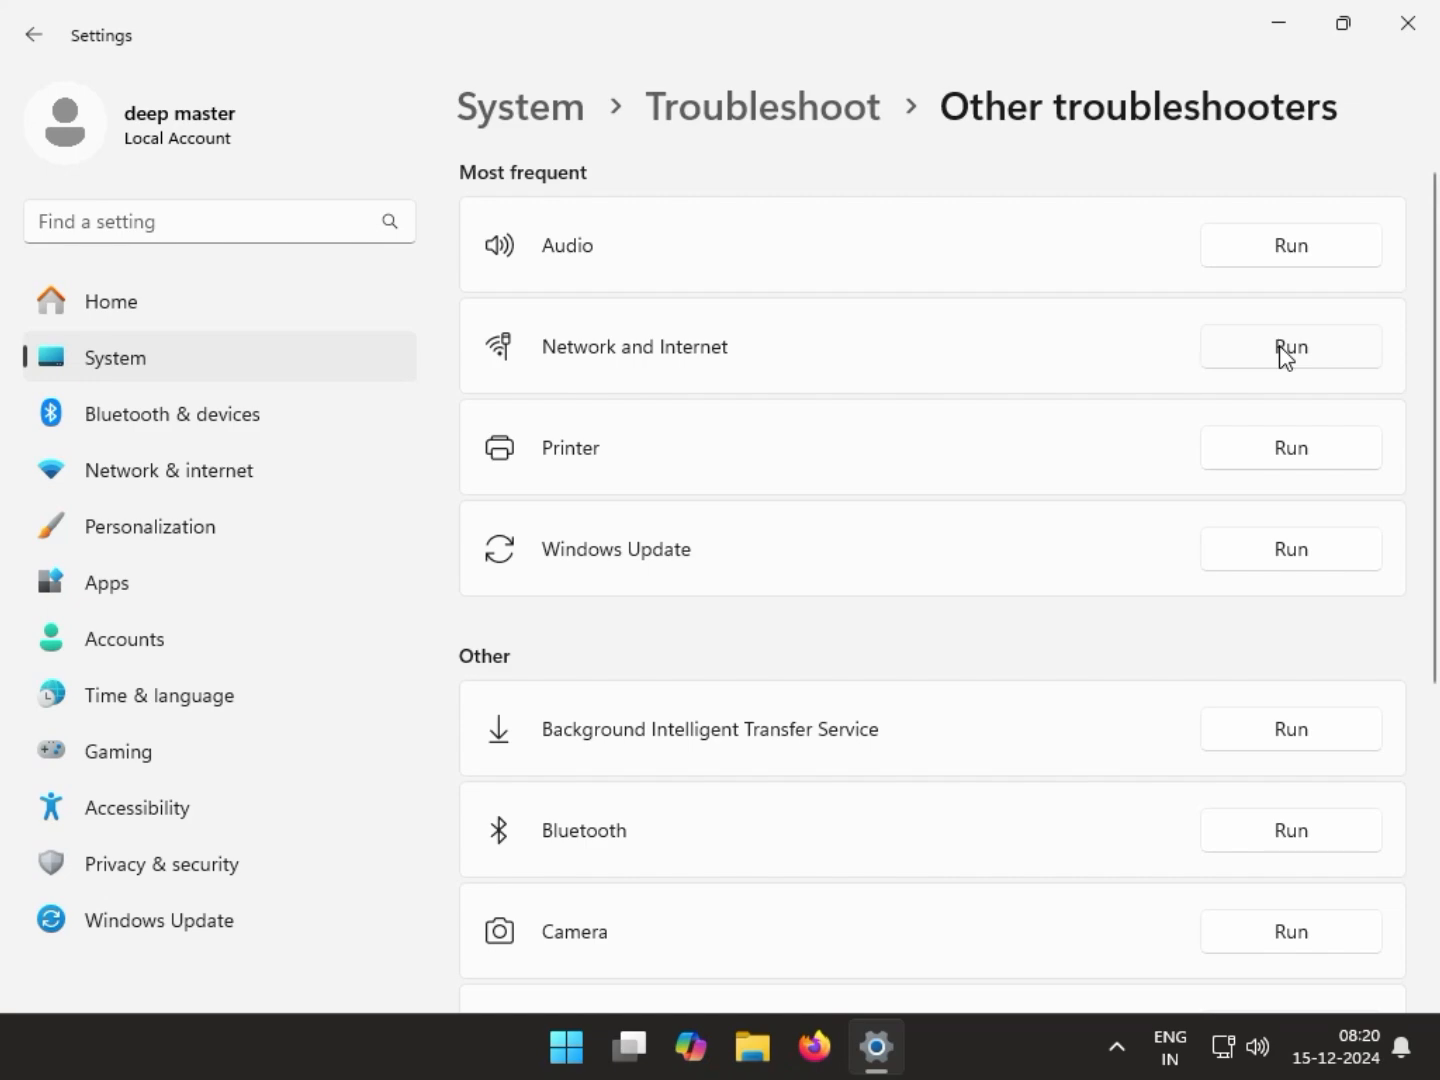
pyautogui.click(1286, 353)
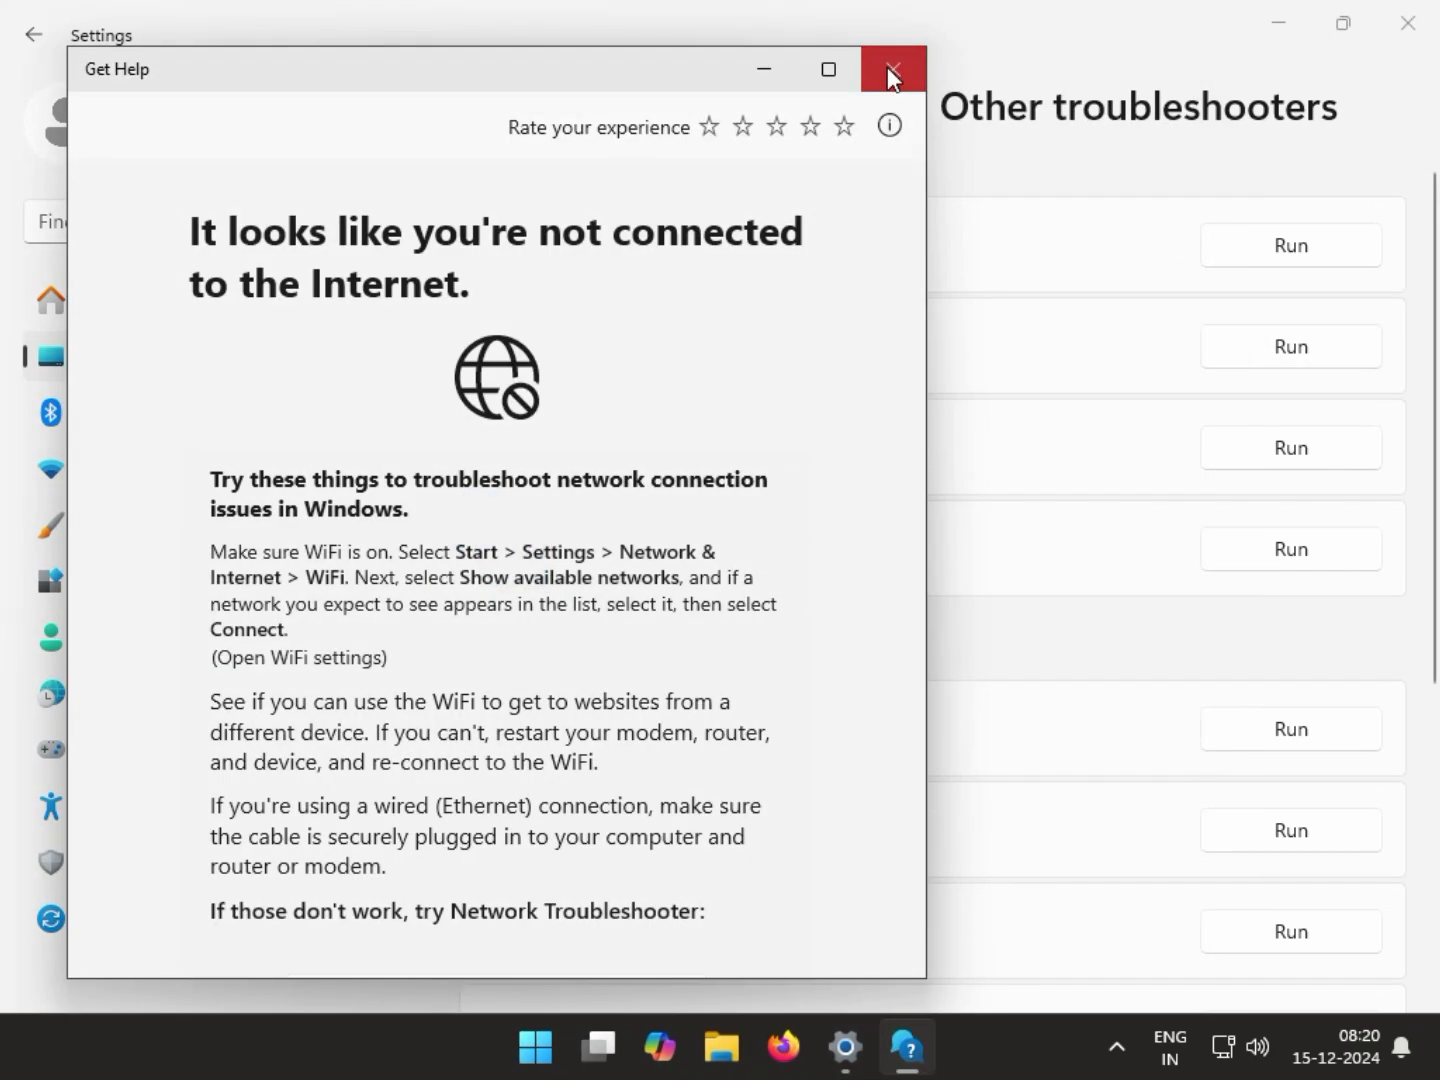
pyautogui.click(887, 70)
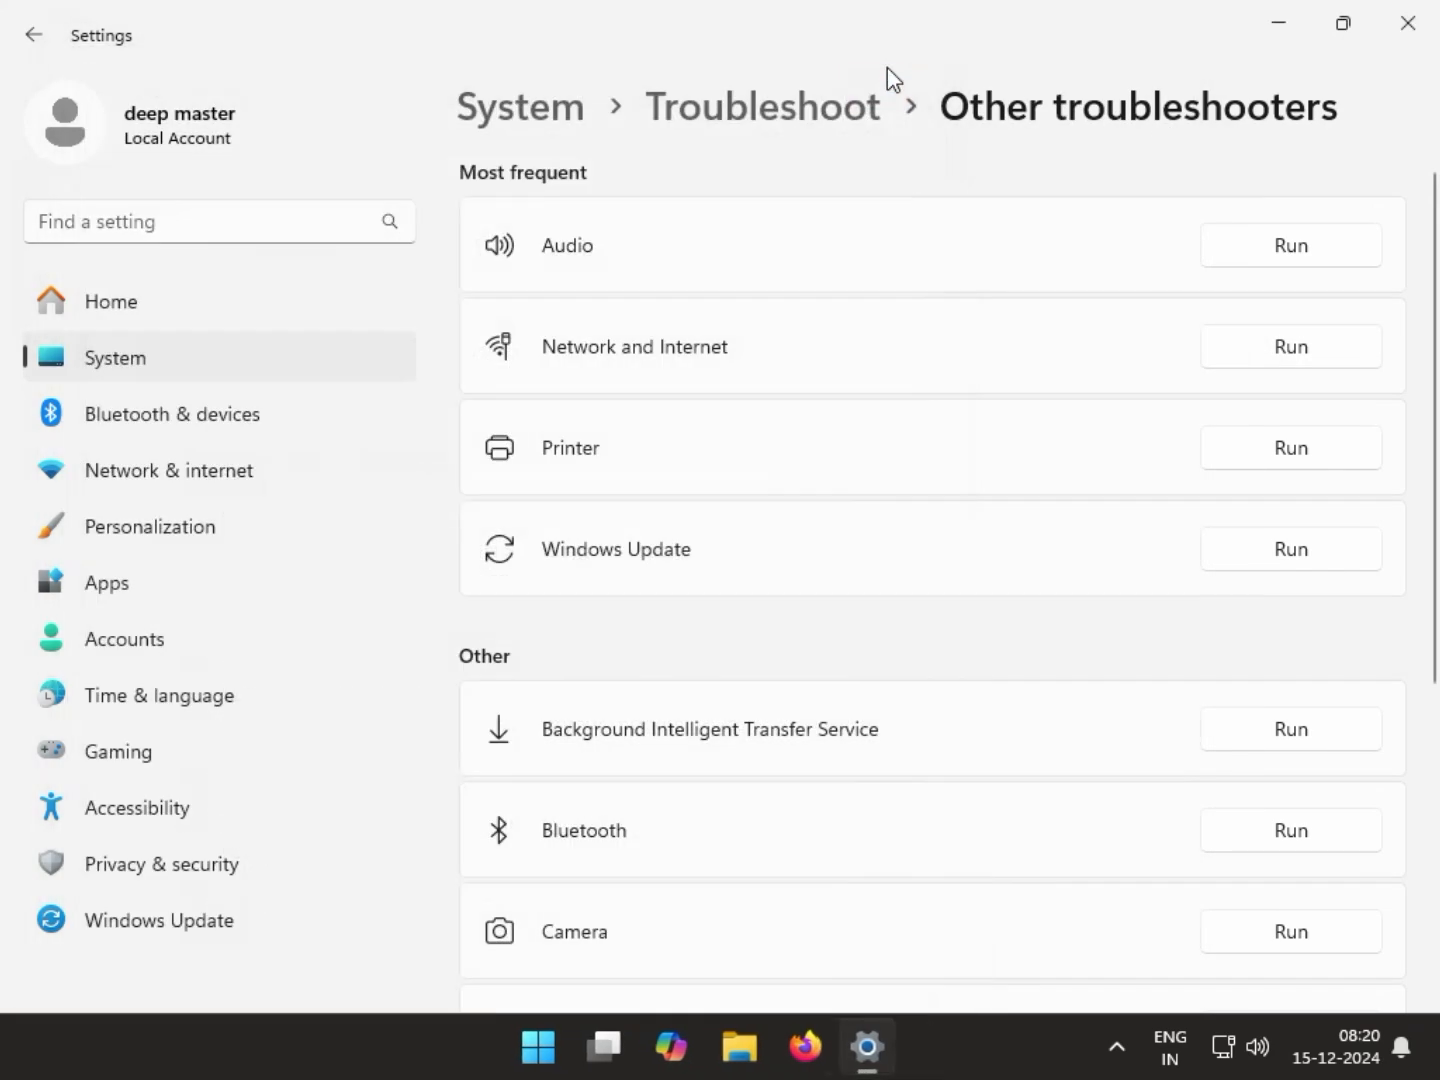
pyautogui.click(1391, 38)
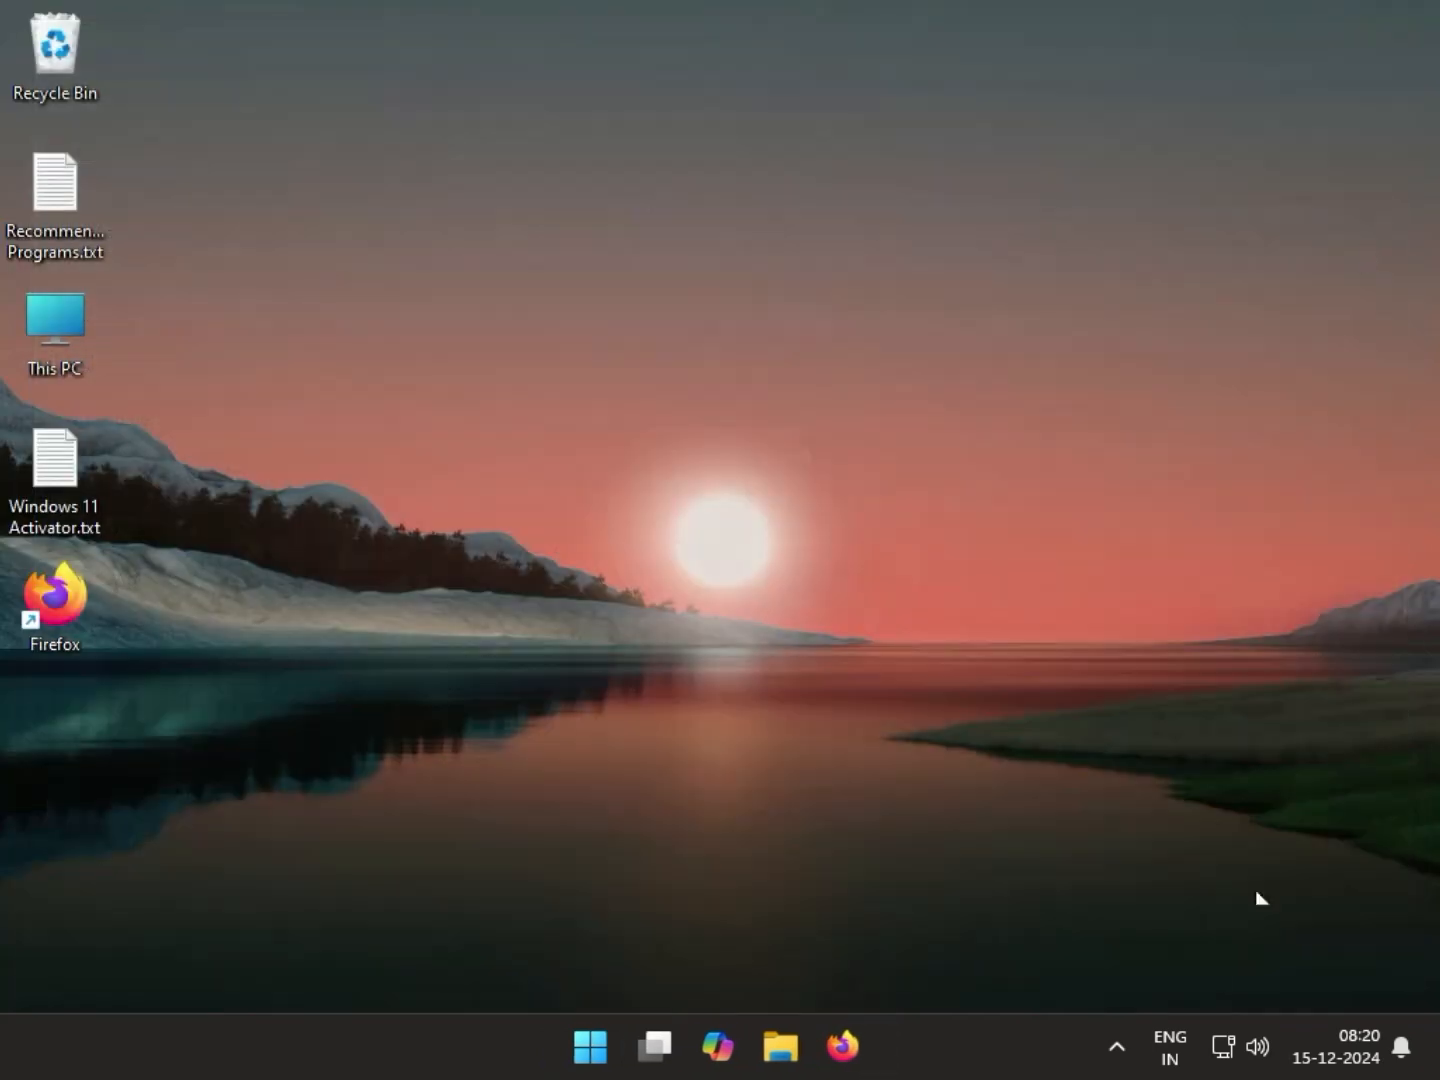
# Step: Open Control Panel in Category view and go to the Clock and Region settings
pyautogui.moveTo(661, 1047)
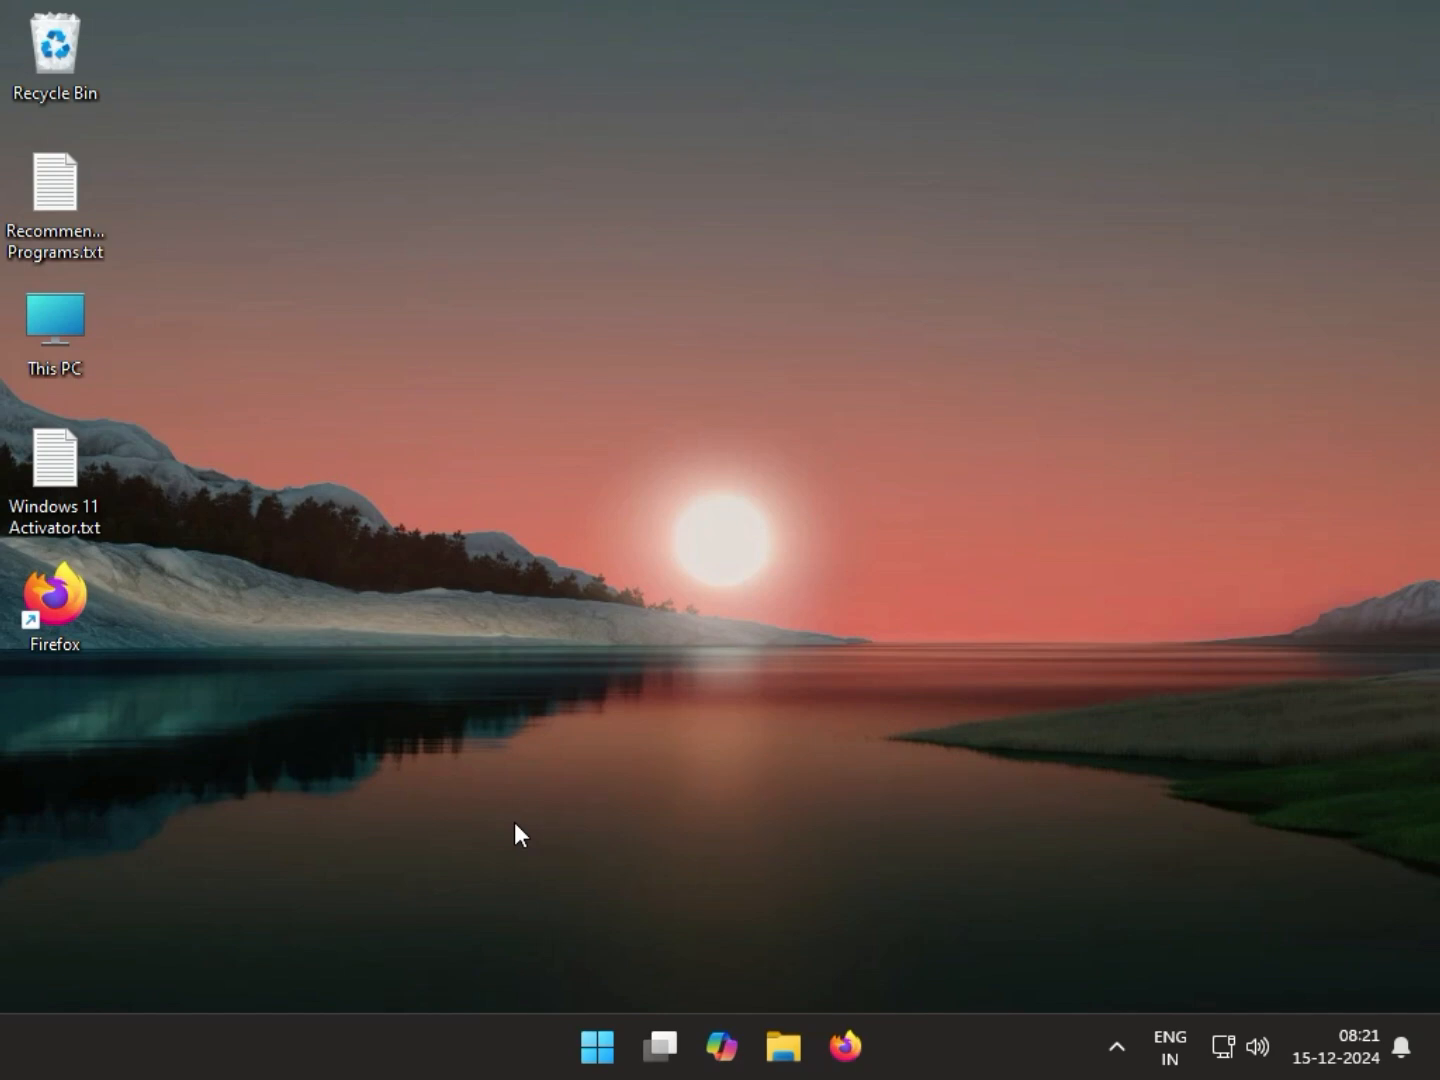
pyautogui.click(578, 1022)
pyautogui.write('cont')
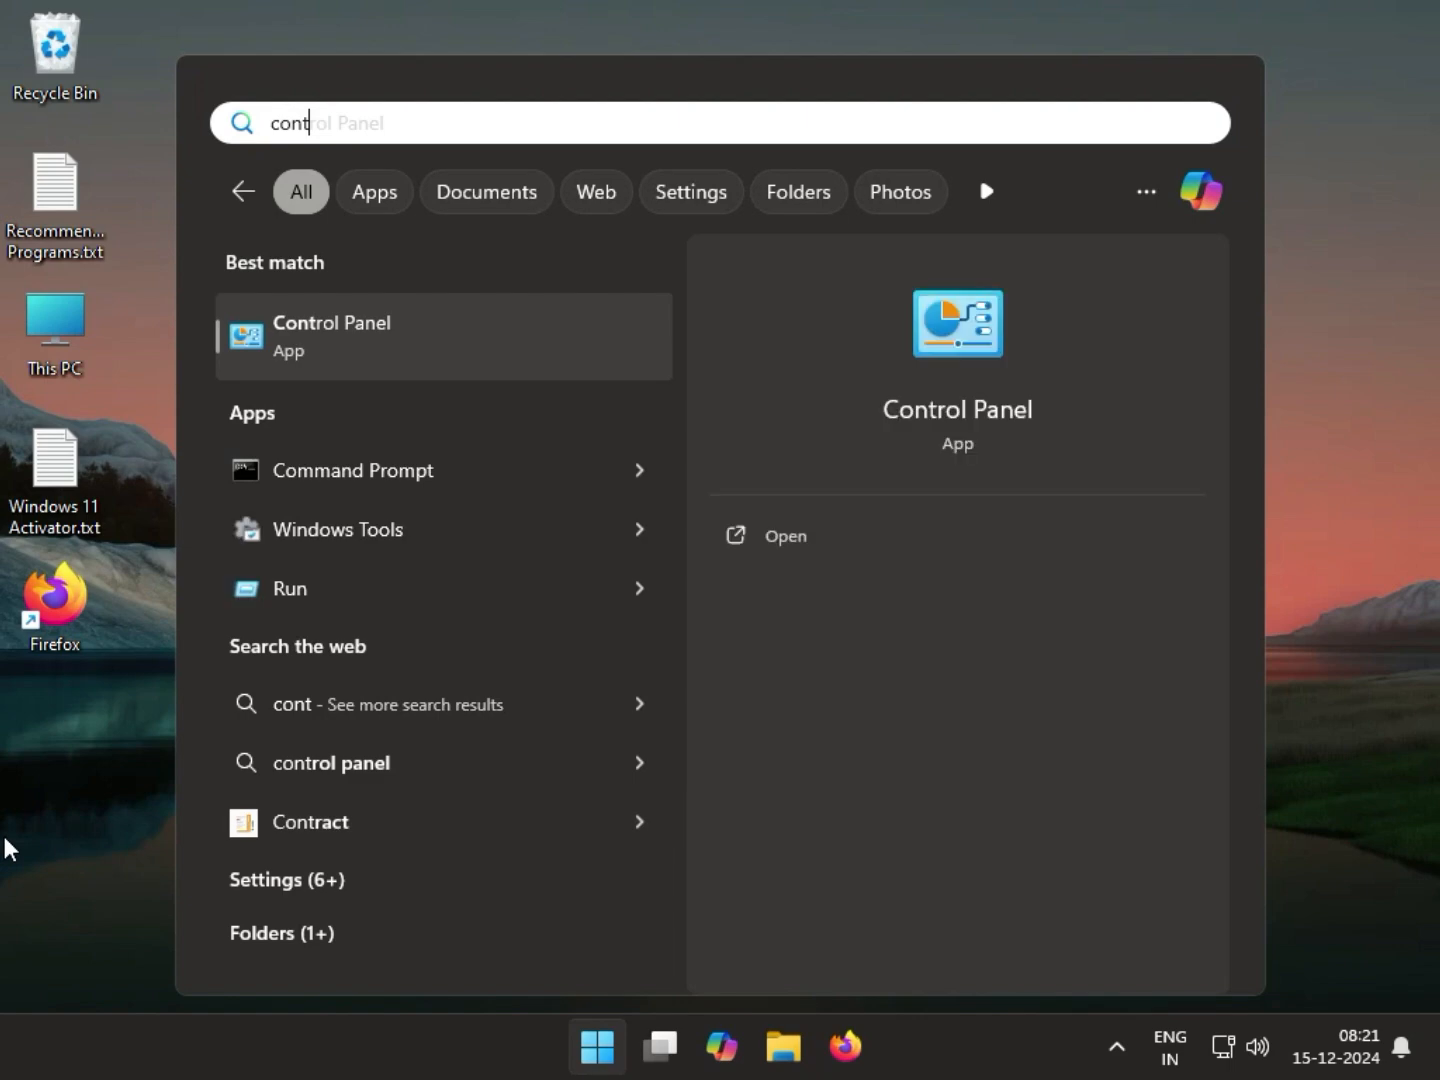
pyautogui.click(409, 352)
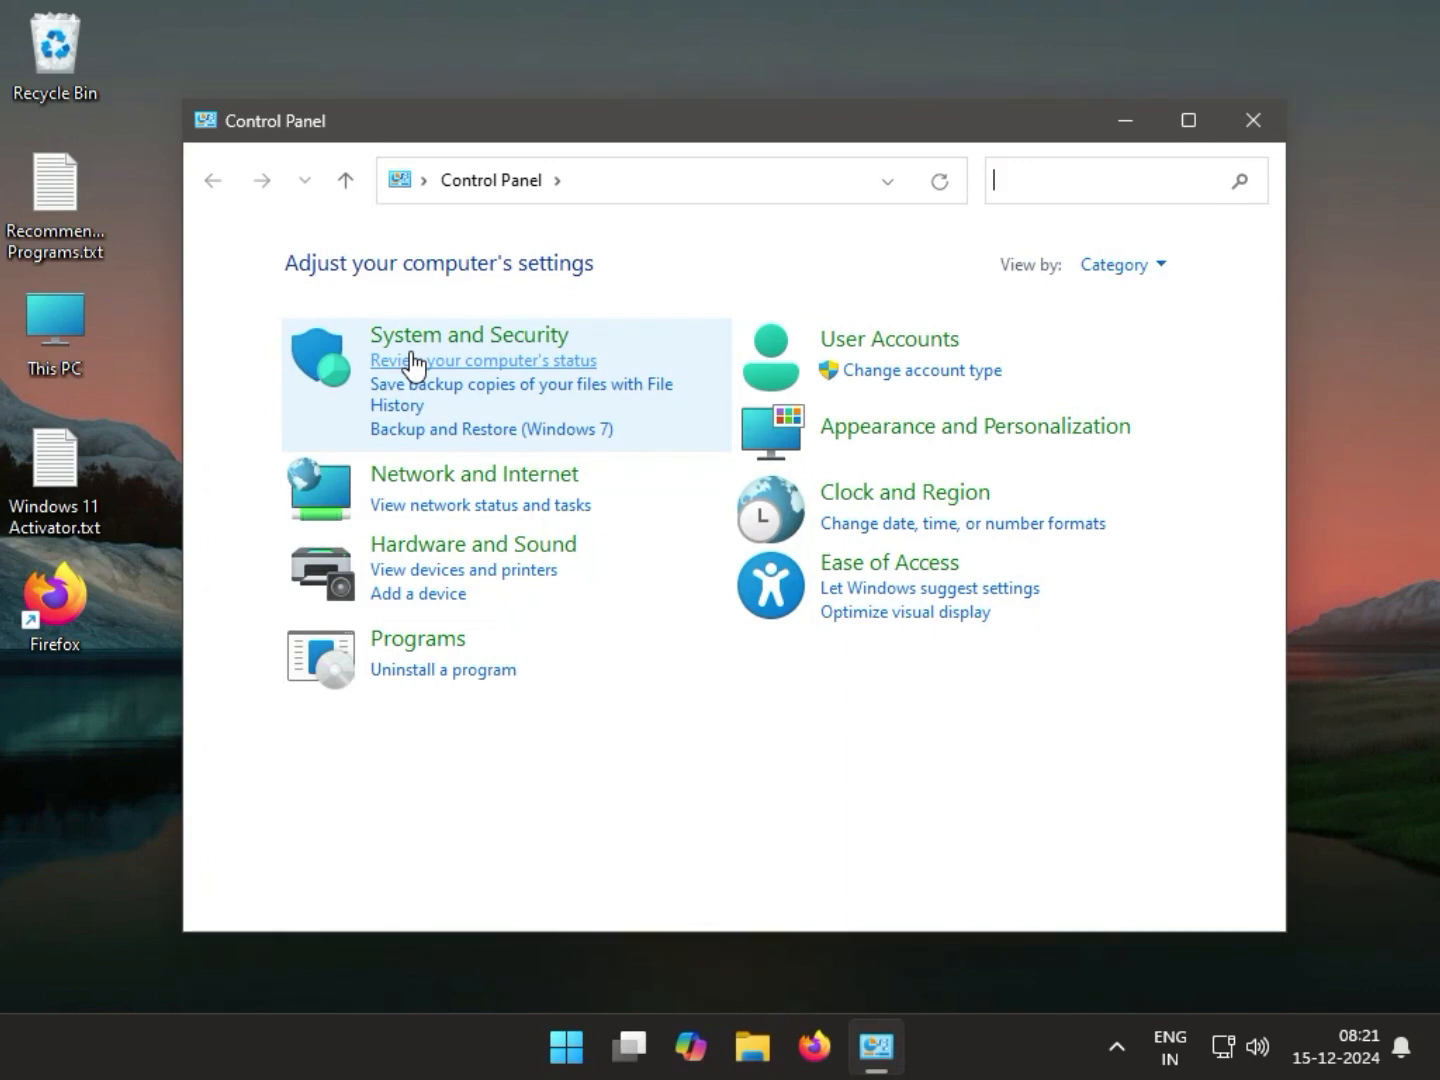
pyautogui.click(941, 494)
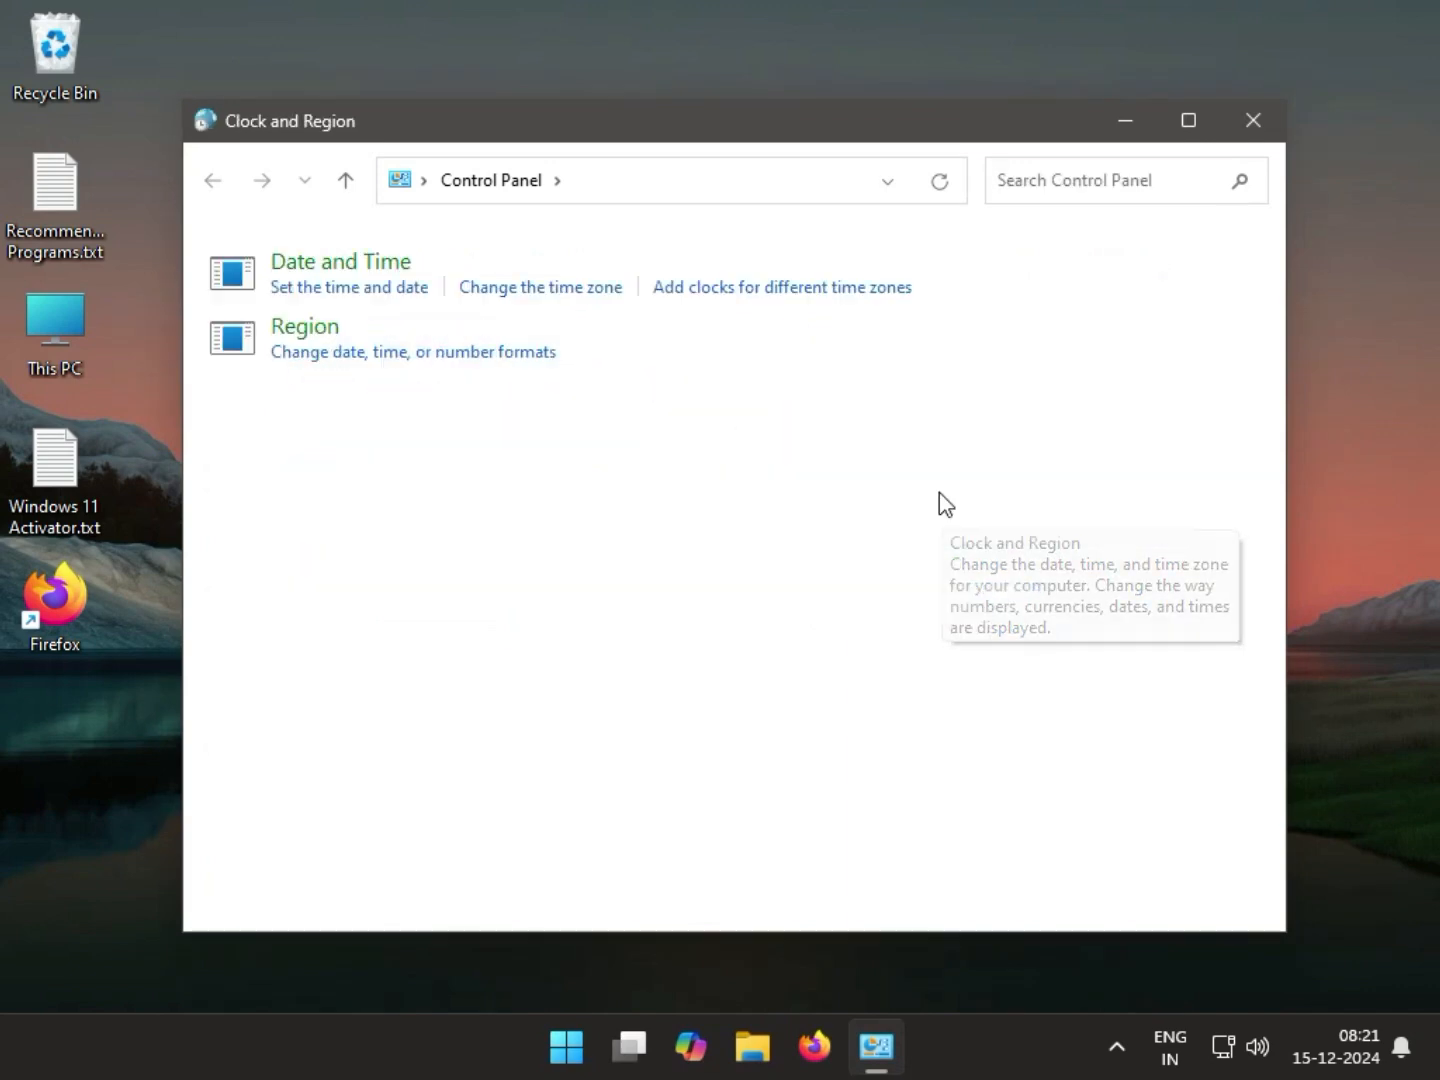
pyautogui.click(499, 190)
pyautogui.click(1120, 266)
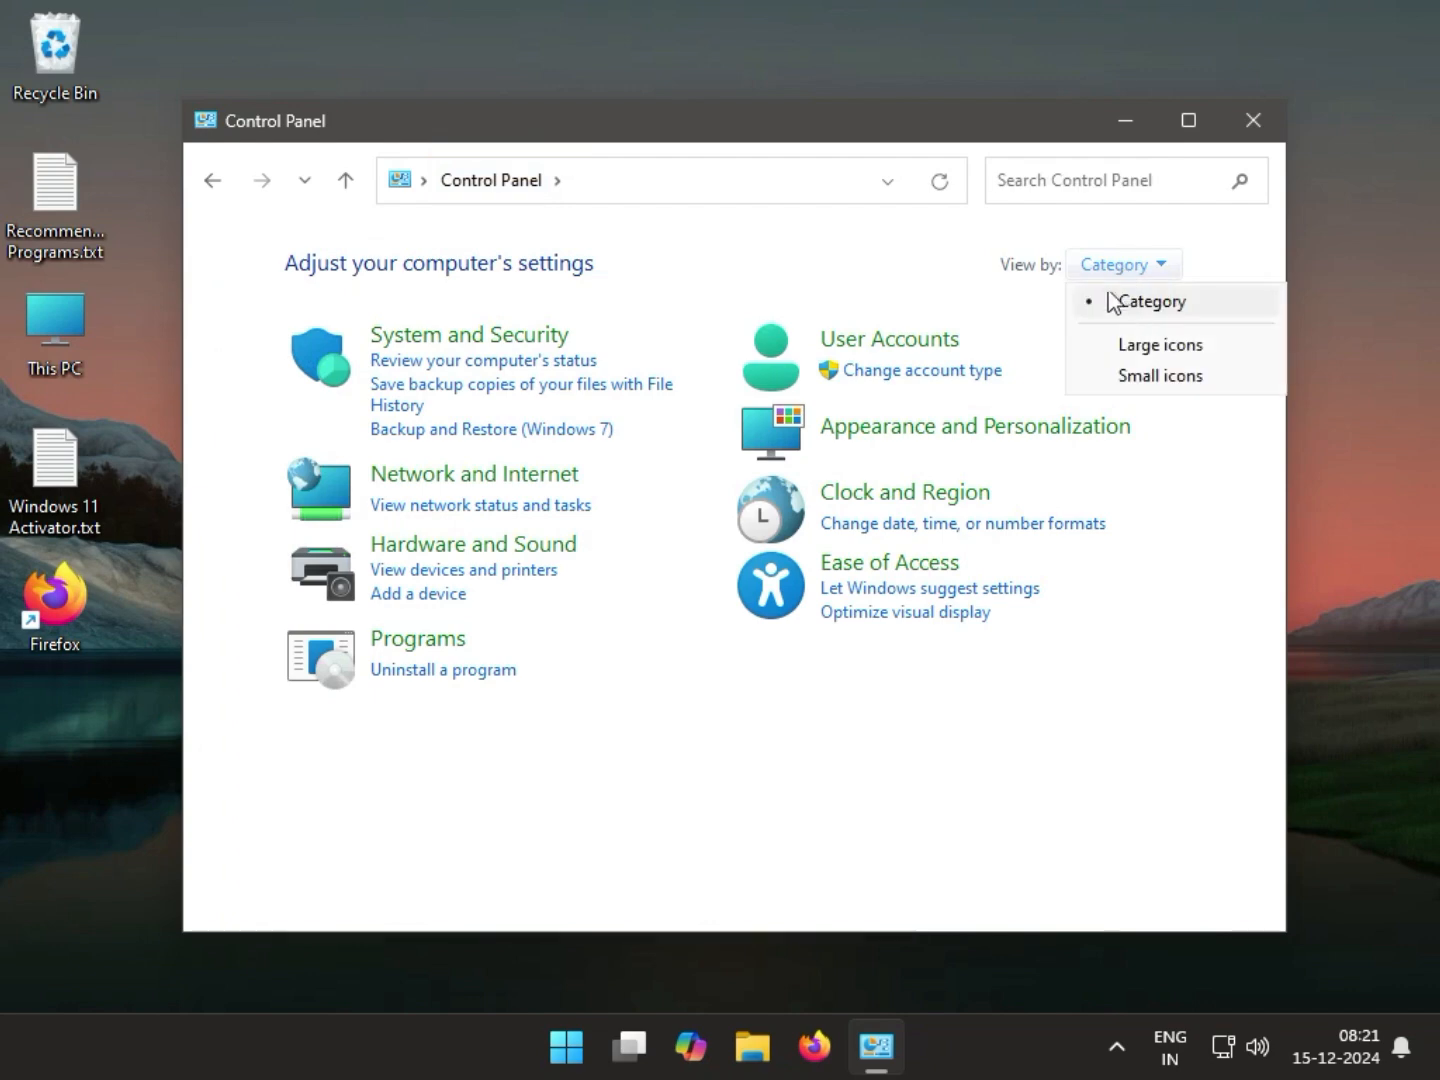
pyautogui.click(1129, 302)
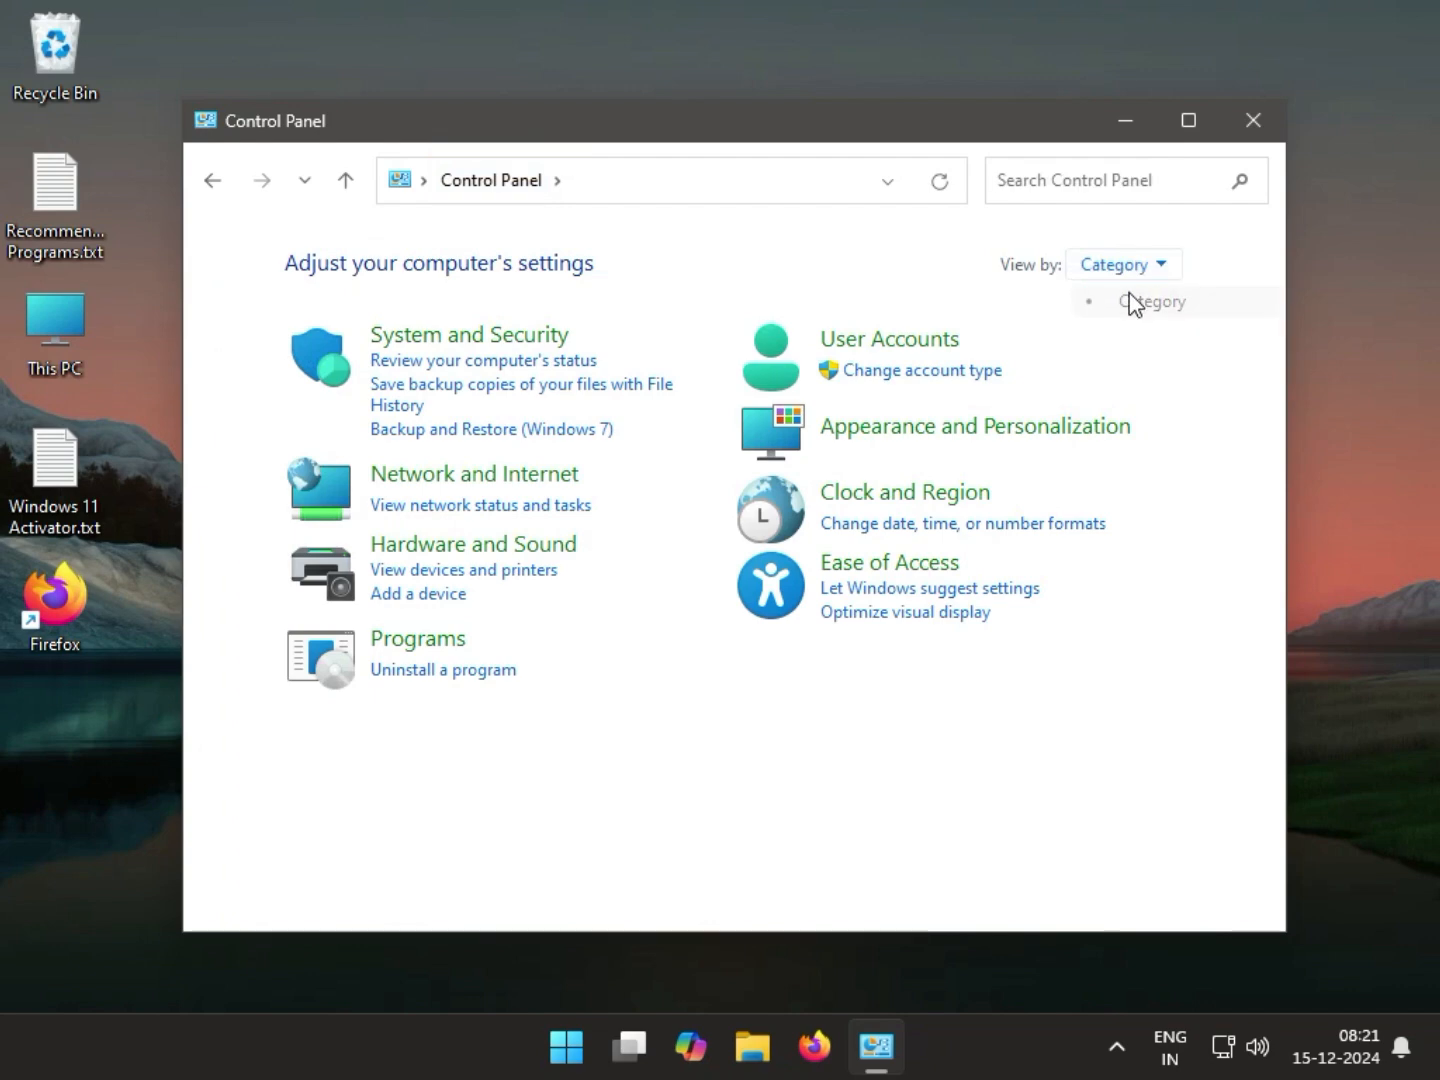
pyautogui.click(918, 494)
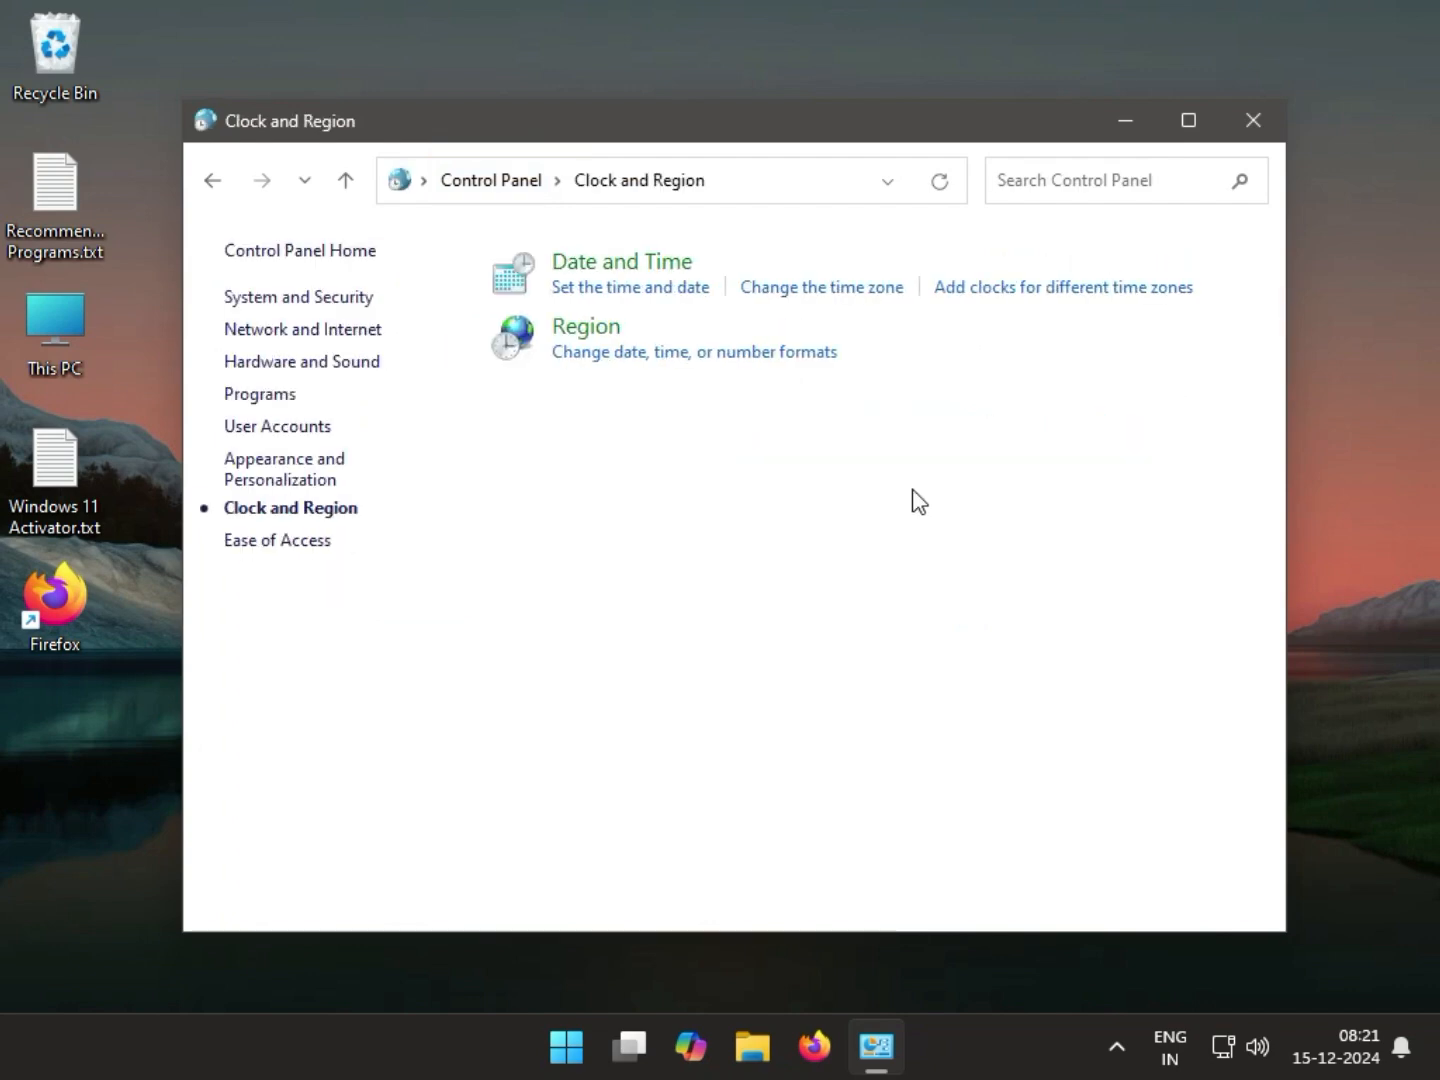
# Step: Open the Date and Time settings and confirm the time zone (UTC+05:30) Chennai, Kolkata, Mumbai, New Delhi
pyautogui.click(595, 265)
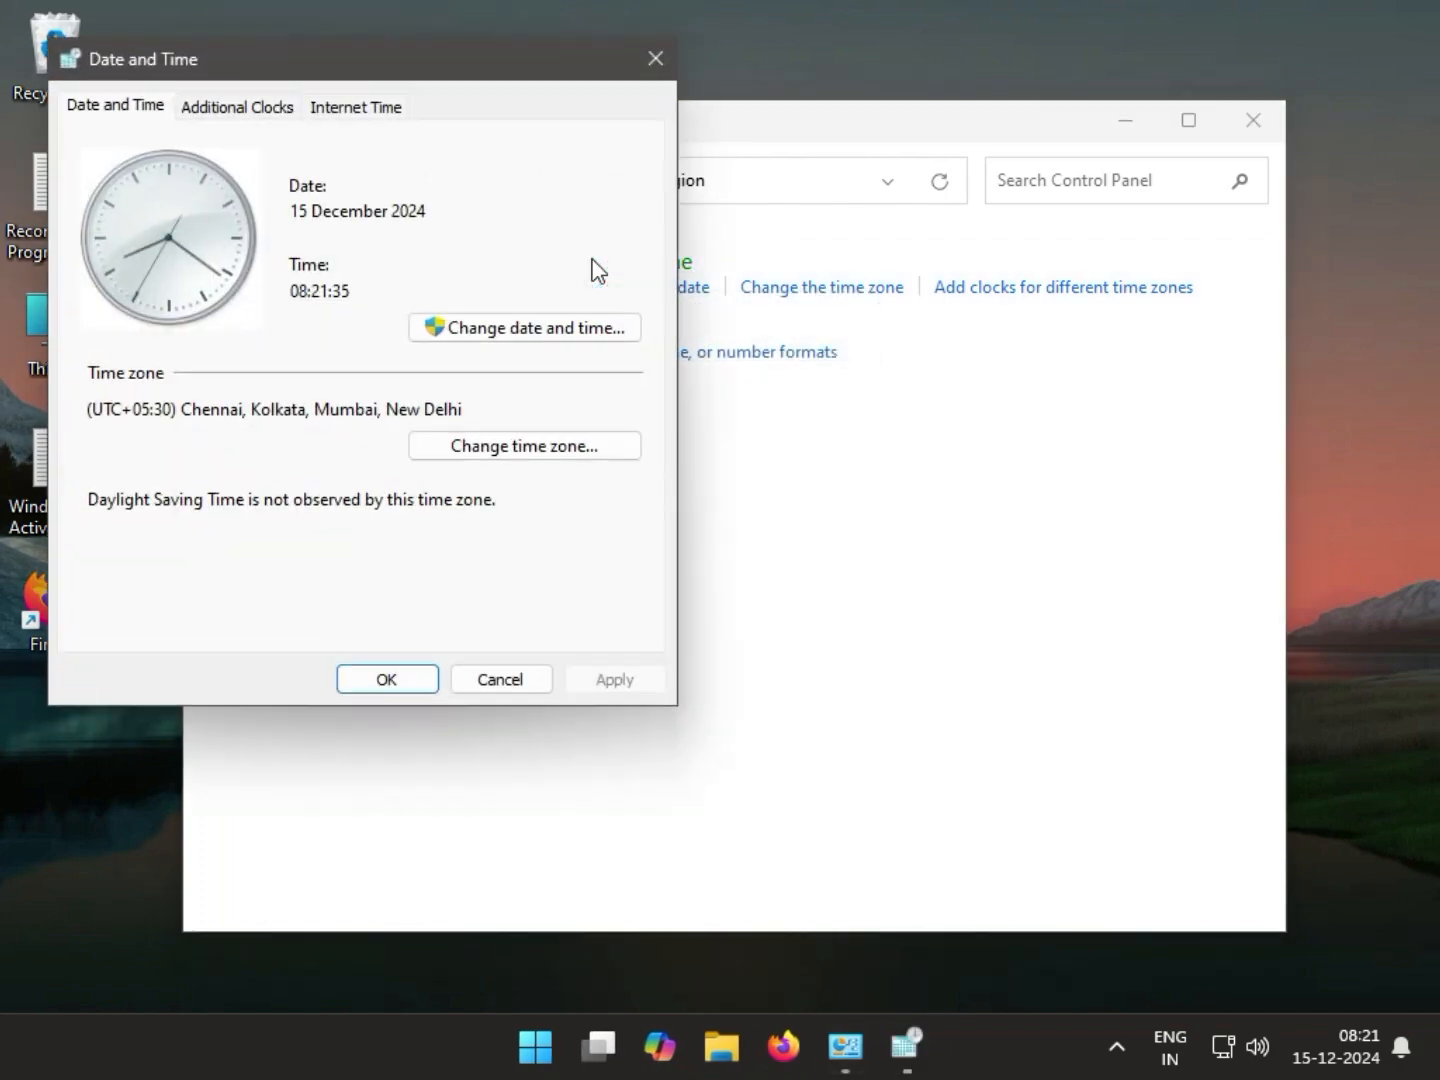
pyautogui.click(547, 449)
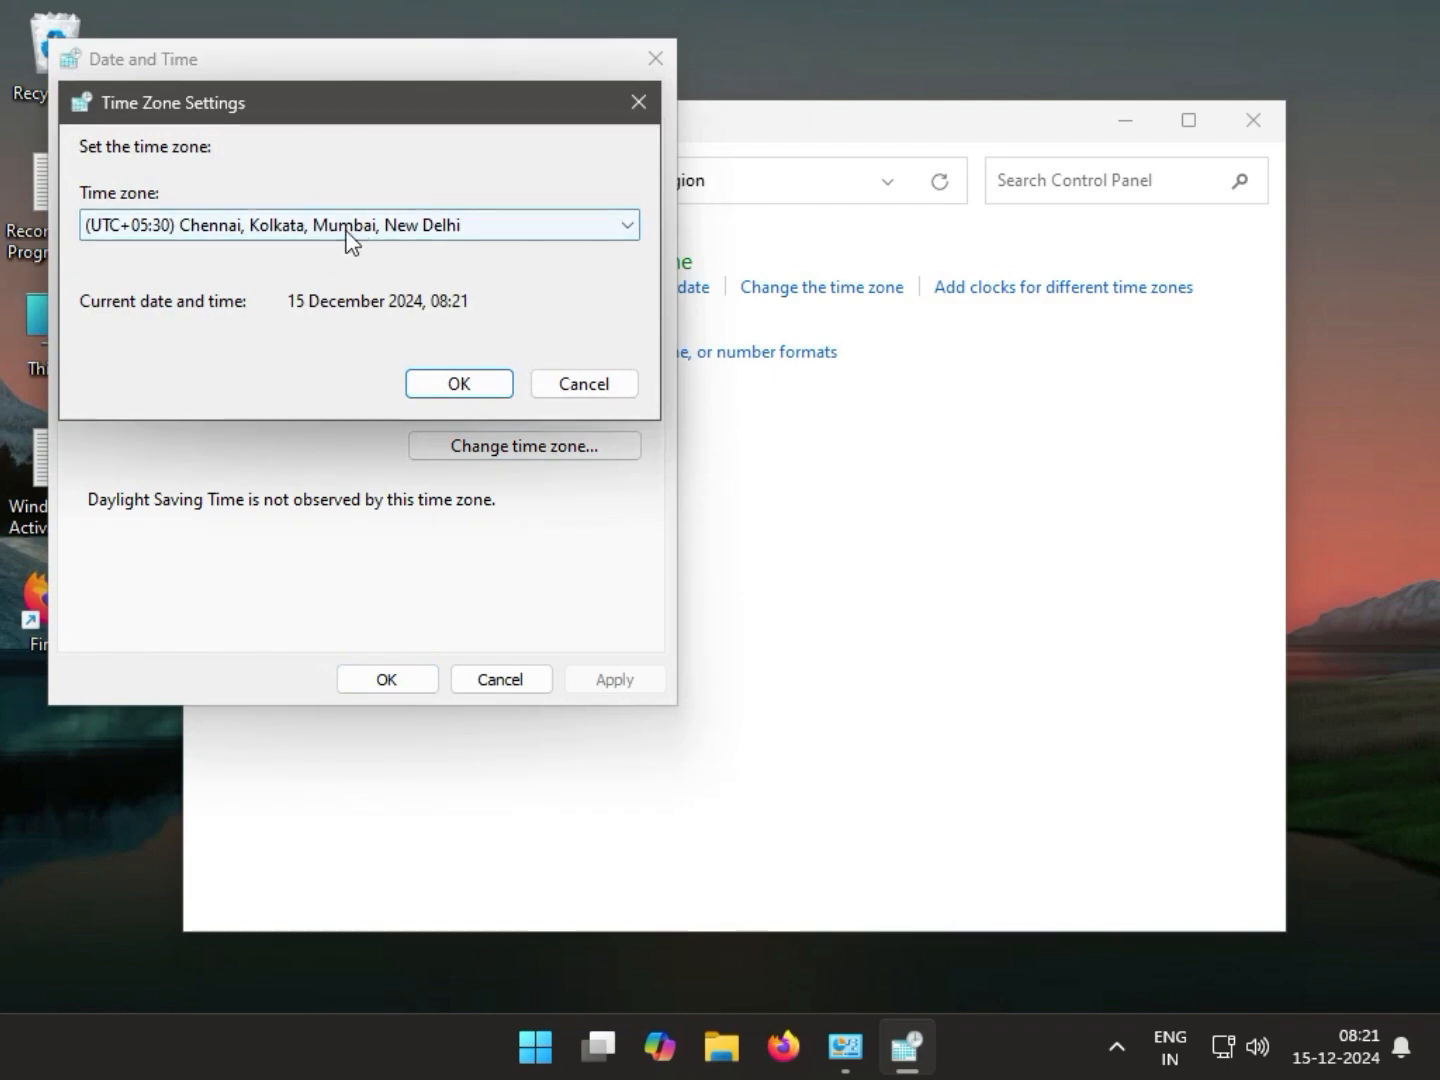
pyautogui.click(477, 384)
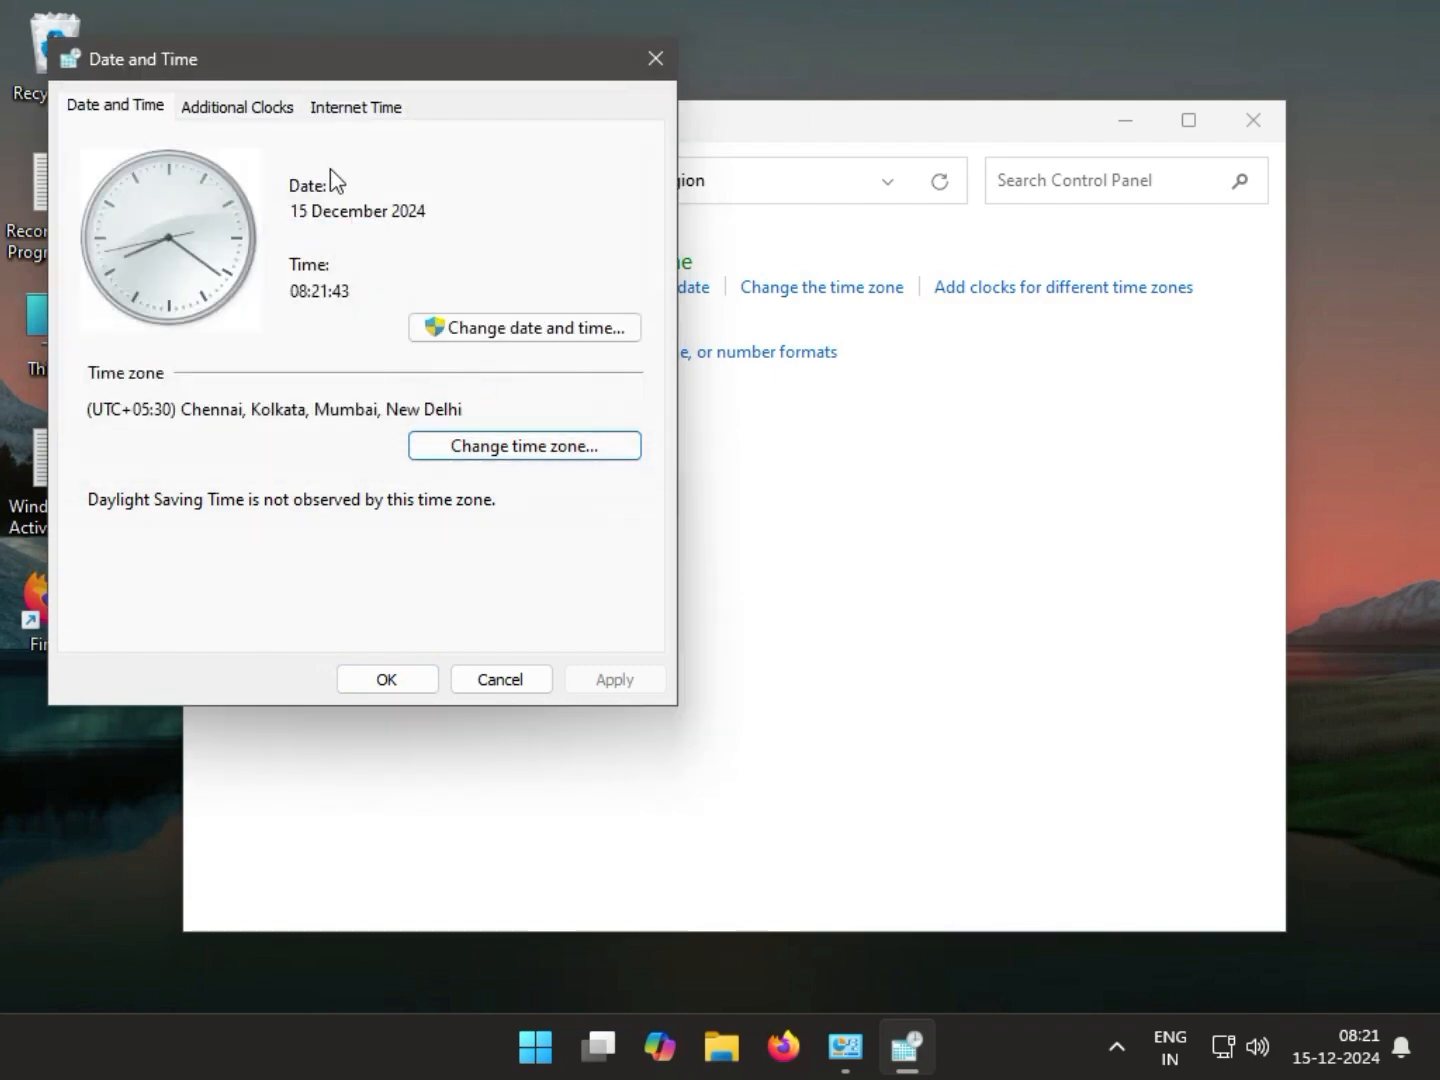
# Step: Update the clock from the Internet time server time.windows.com, accept the time settings and close Control Panel
pyautogui.click(339, 108)
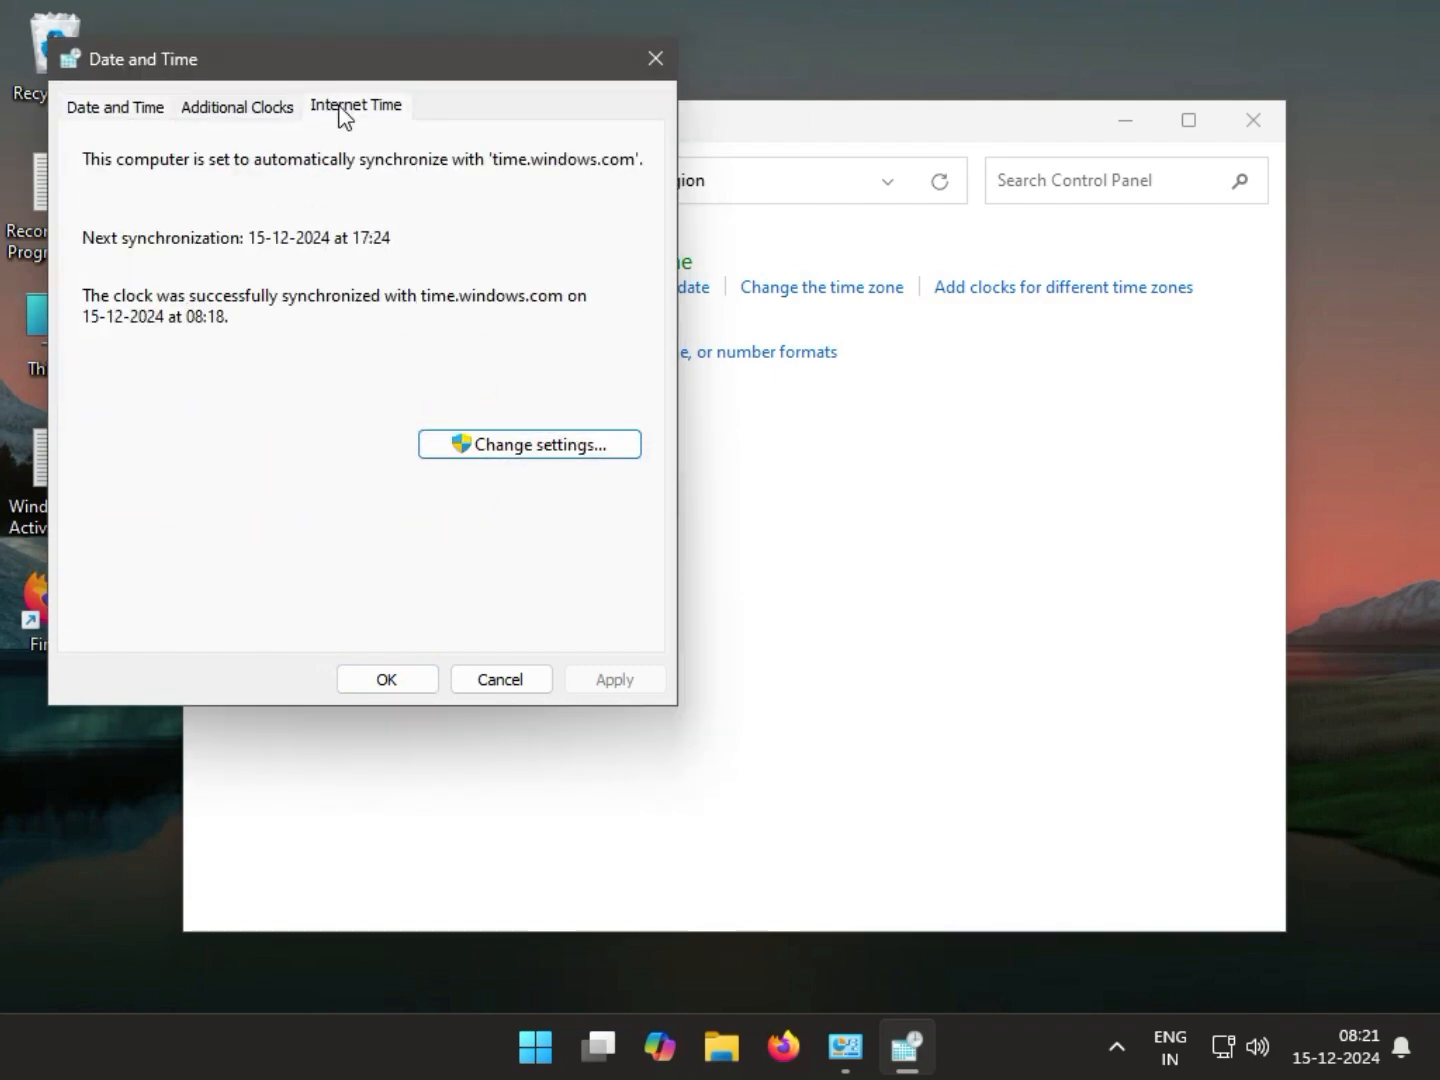
pyautogui.click(526, 436)
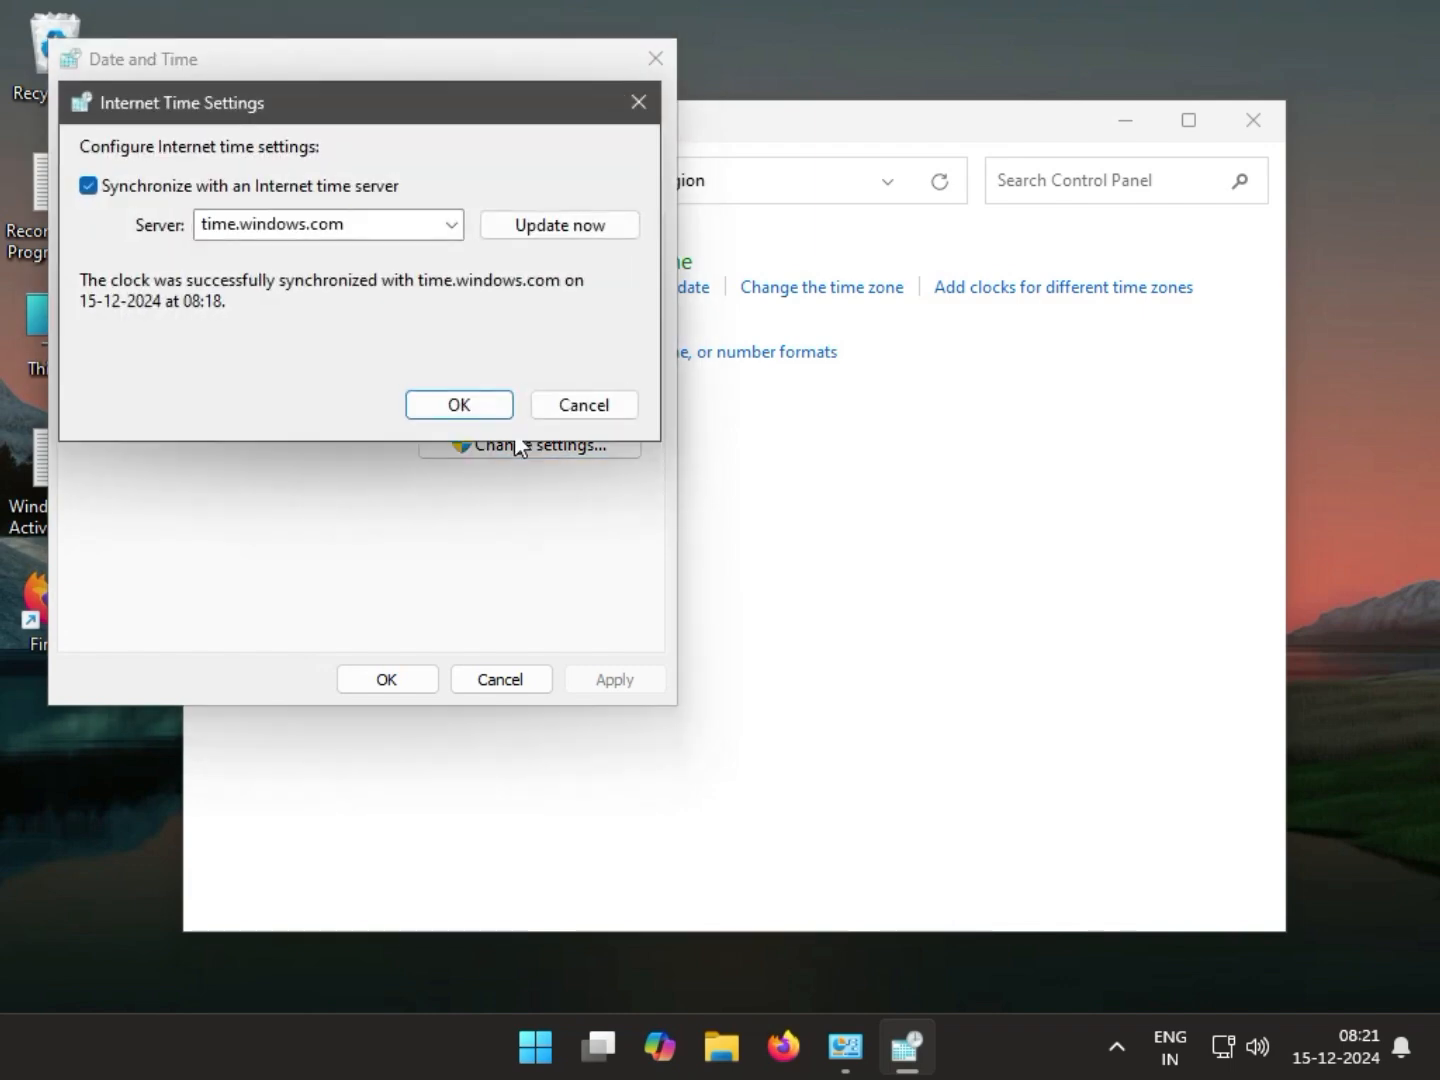
pyautogui.click(499, 224)
pyautogui.click(500, 224)
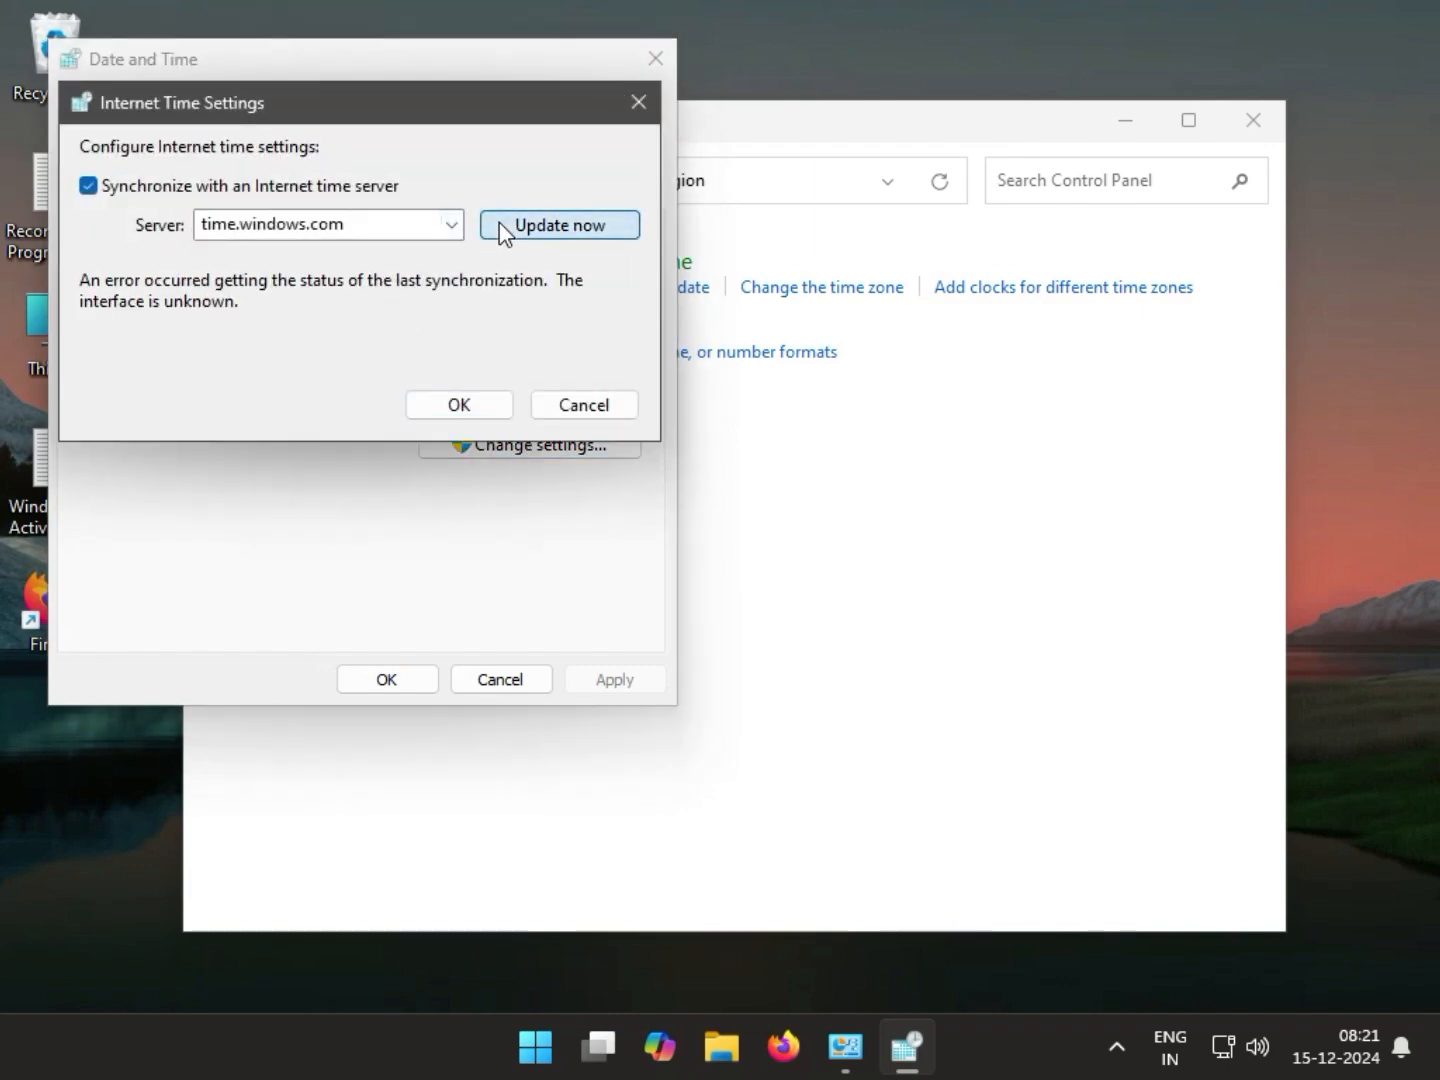
pyautogui.click(476, 405)
pyautogui.click(427, 672)
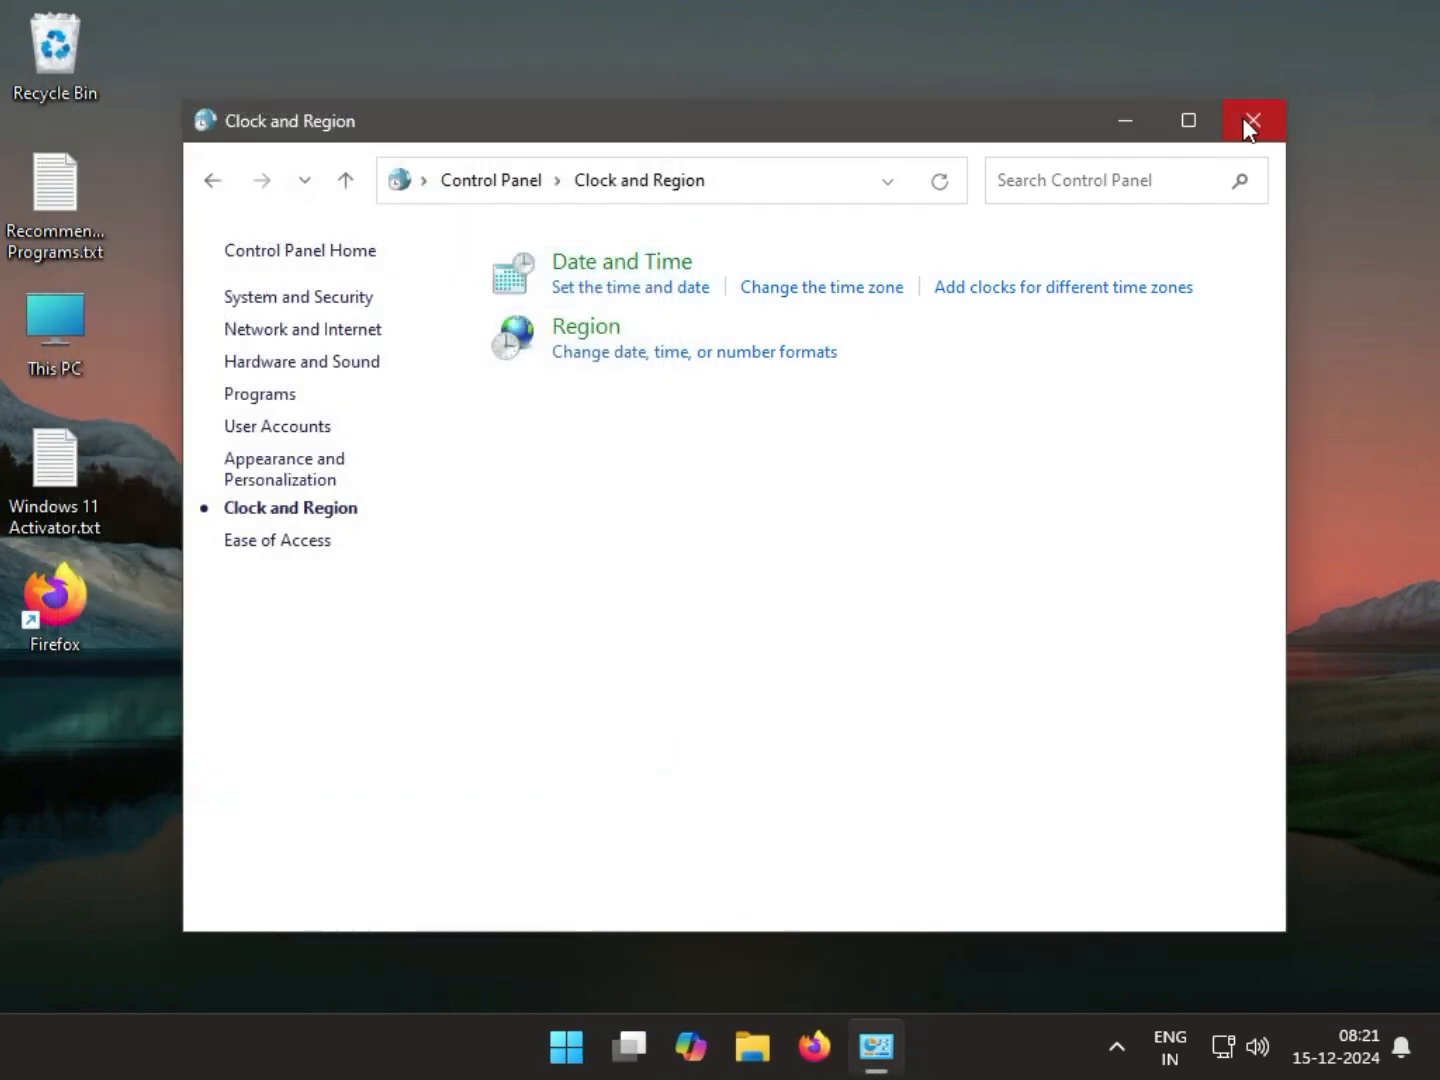
pyautogui.click(1245, 122)
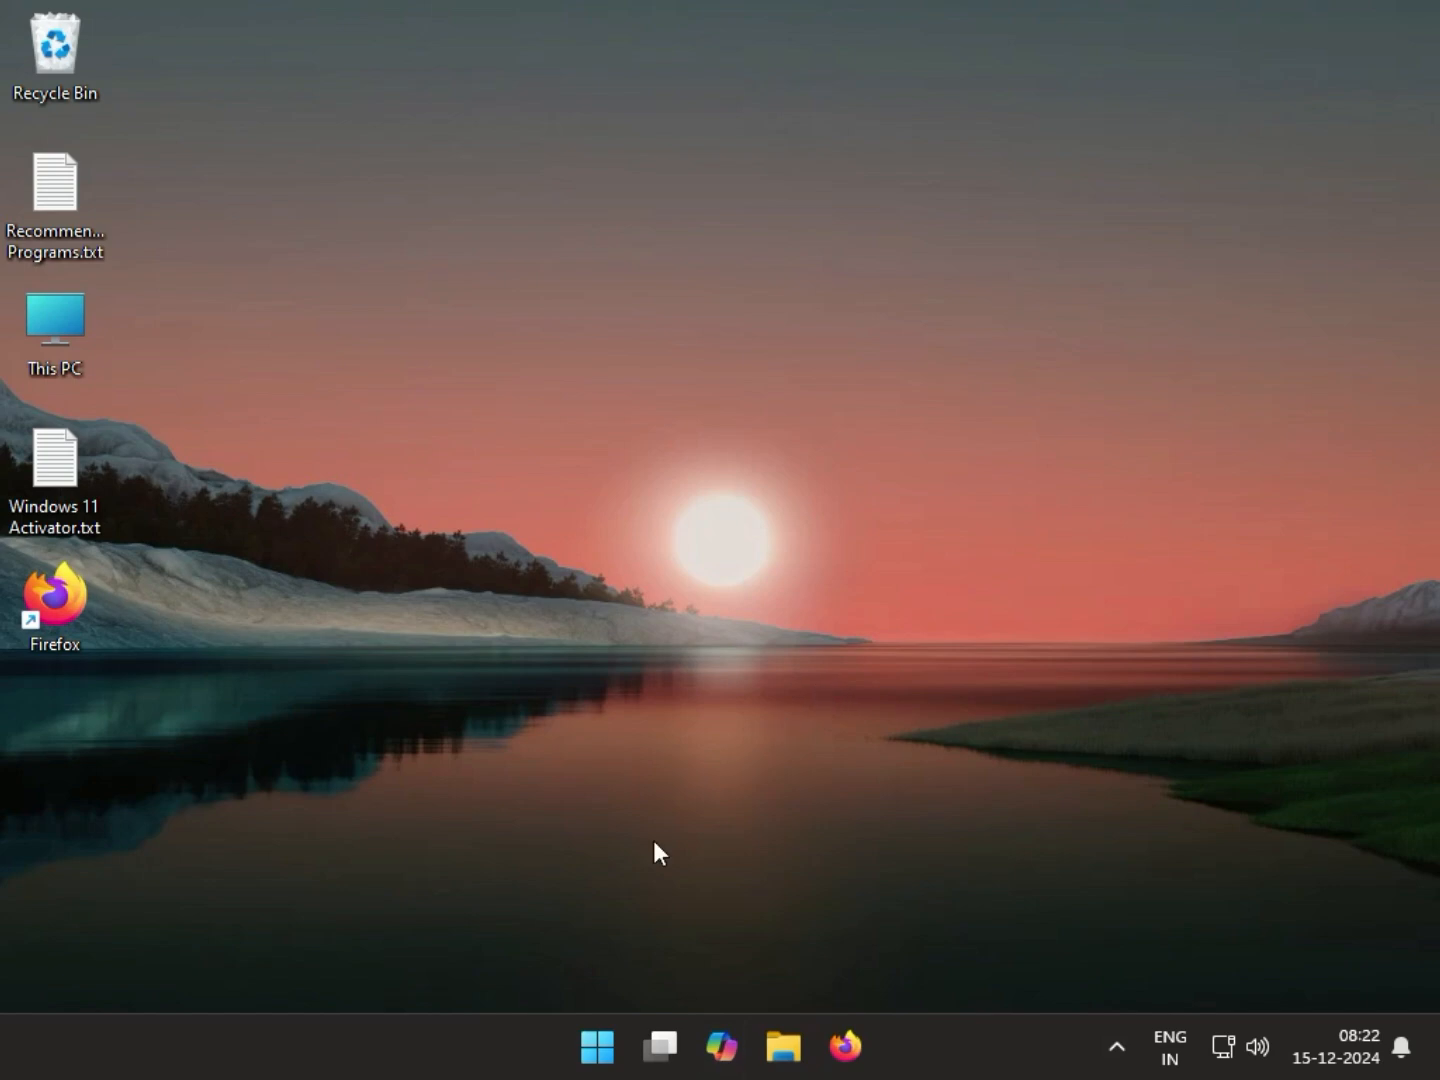
# Step: Reopen Control Panel in Category view and go to the Network and Sharing Center
pyautogui.click(595, 1046)
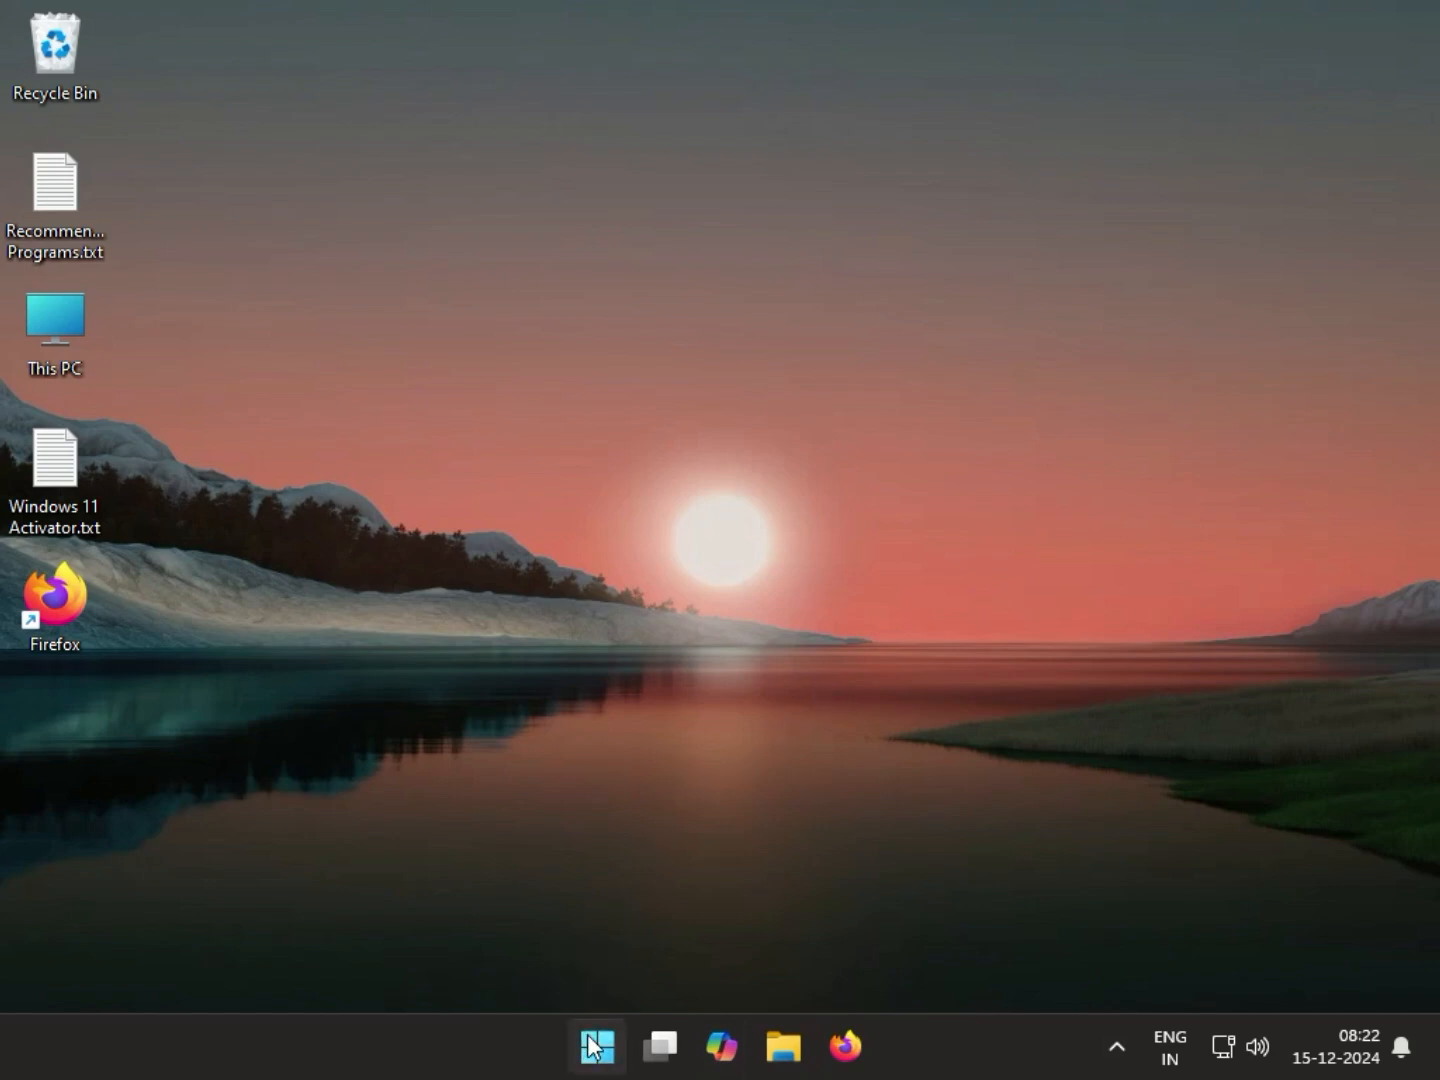
pyautogui.write('cont')
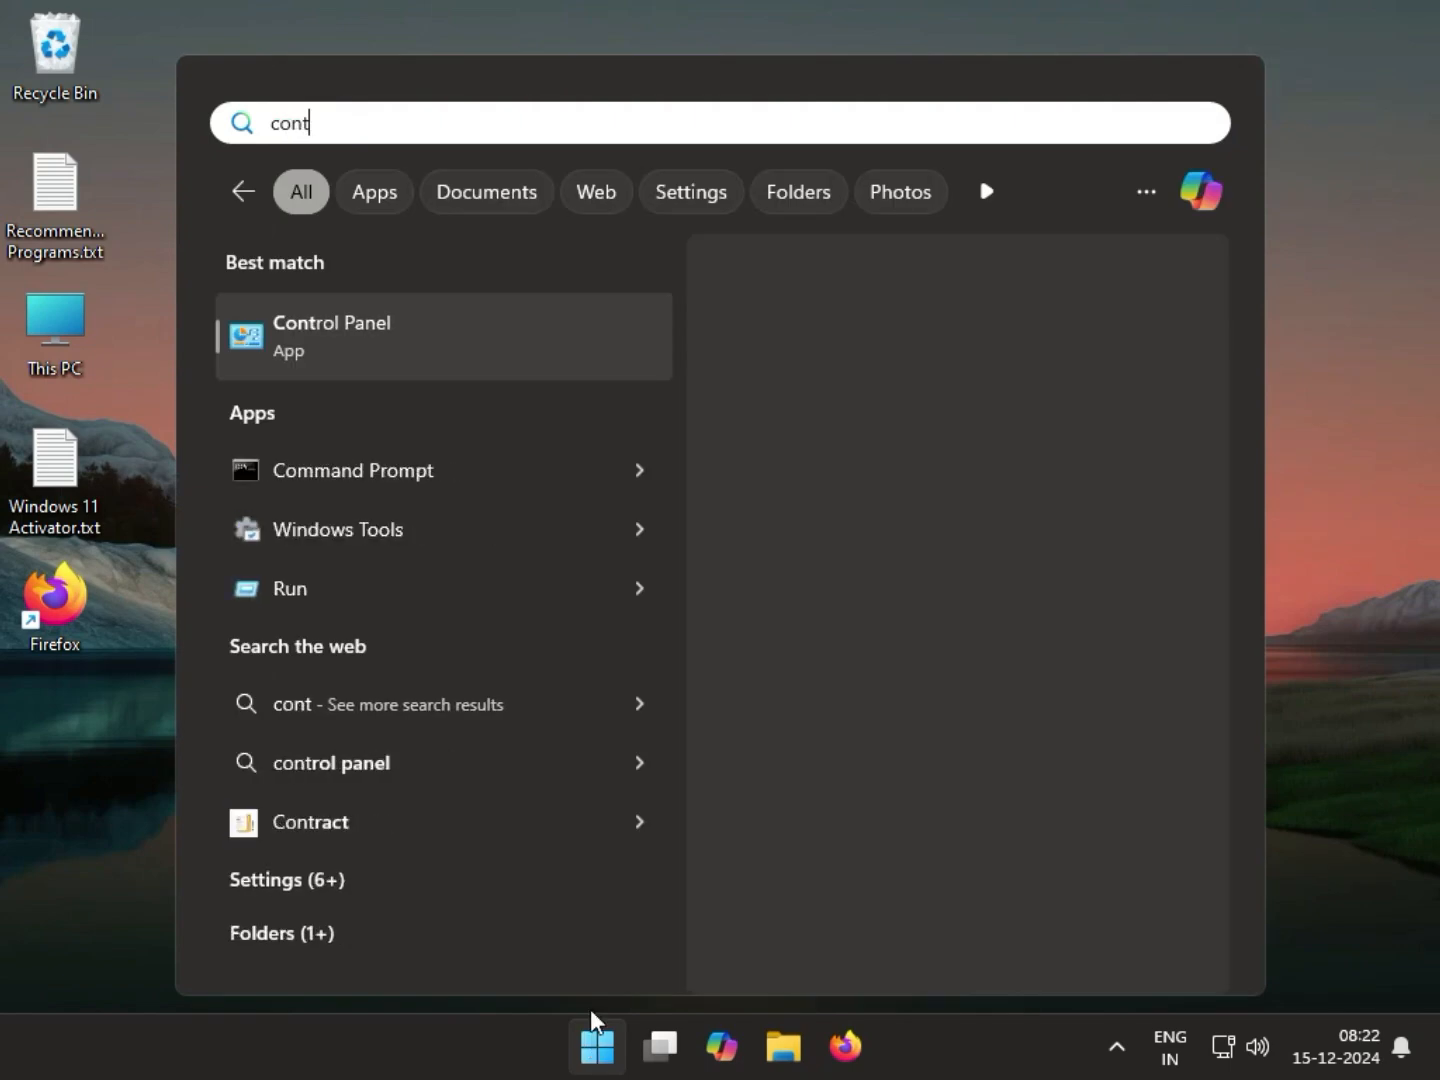
pyautogui.click(544, 321)
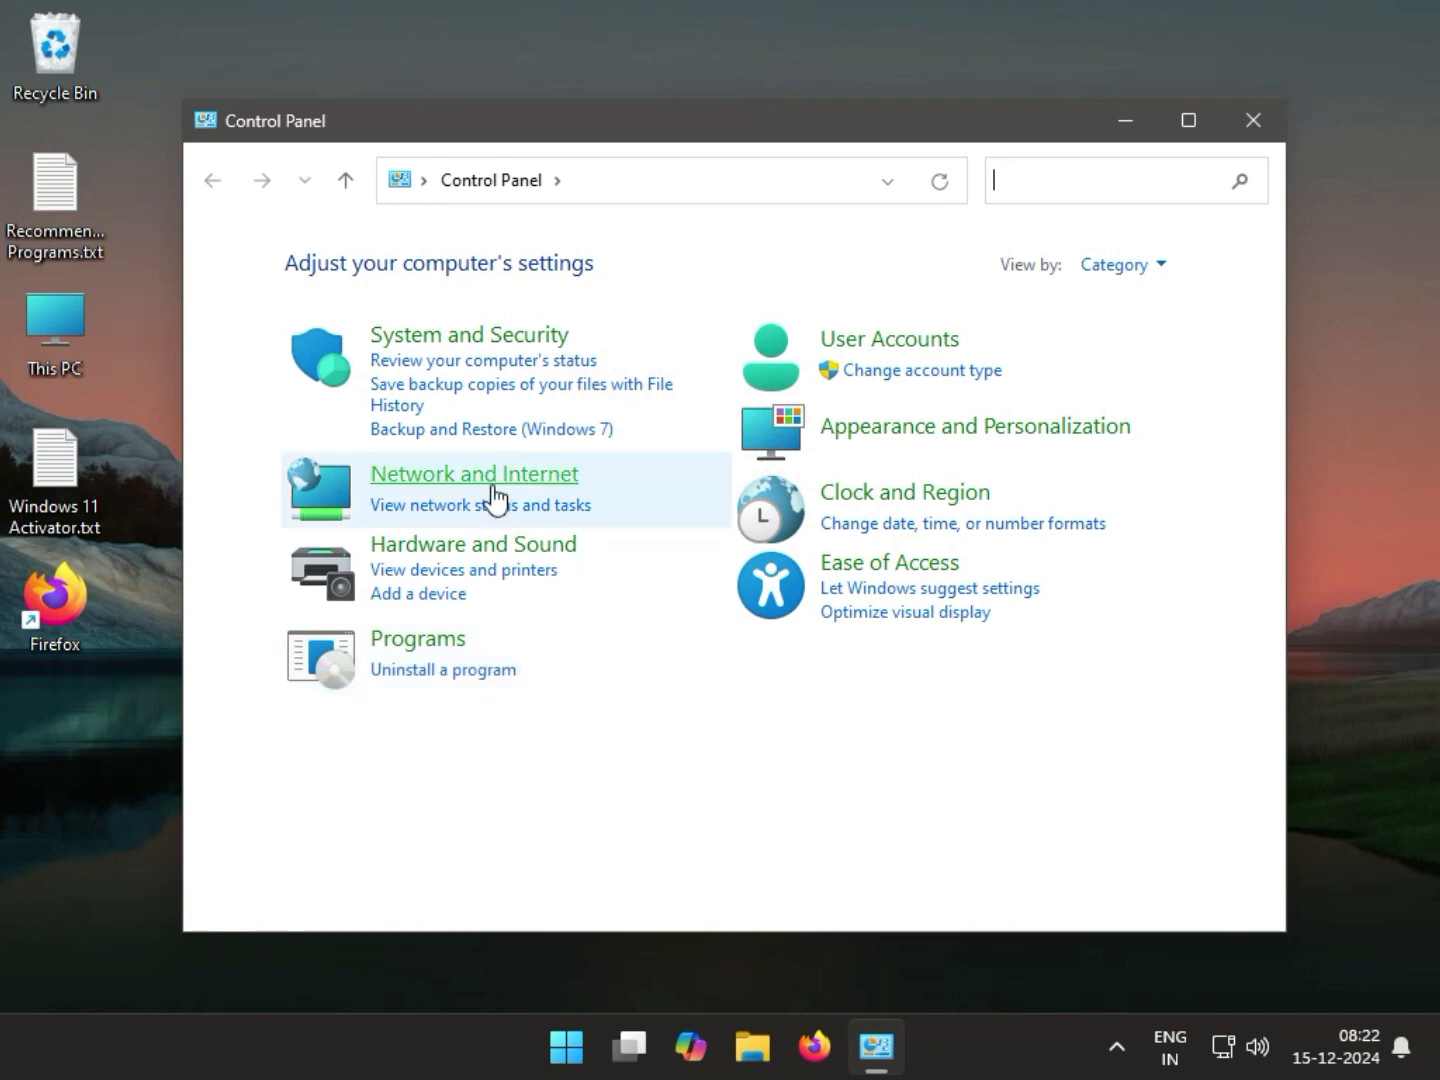
pyautogui.click(1112, 265)
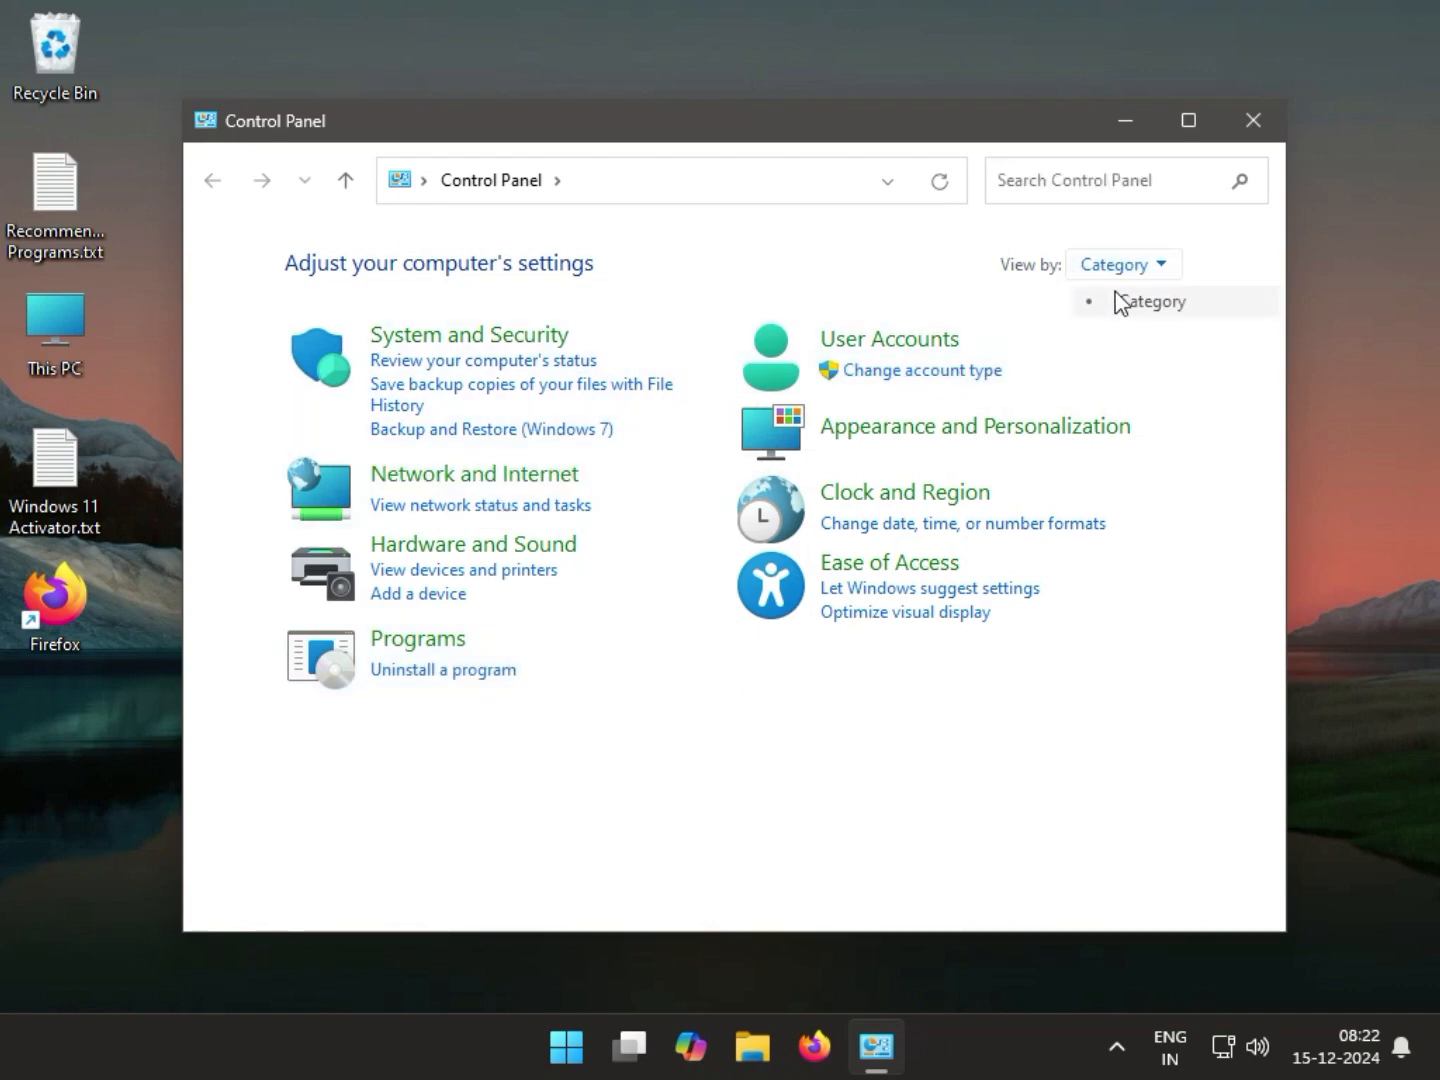
pyautogui.click(1115, 298)
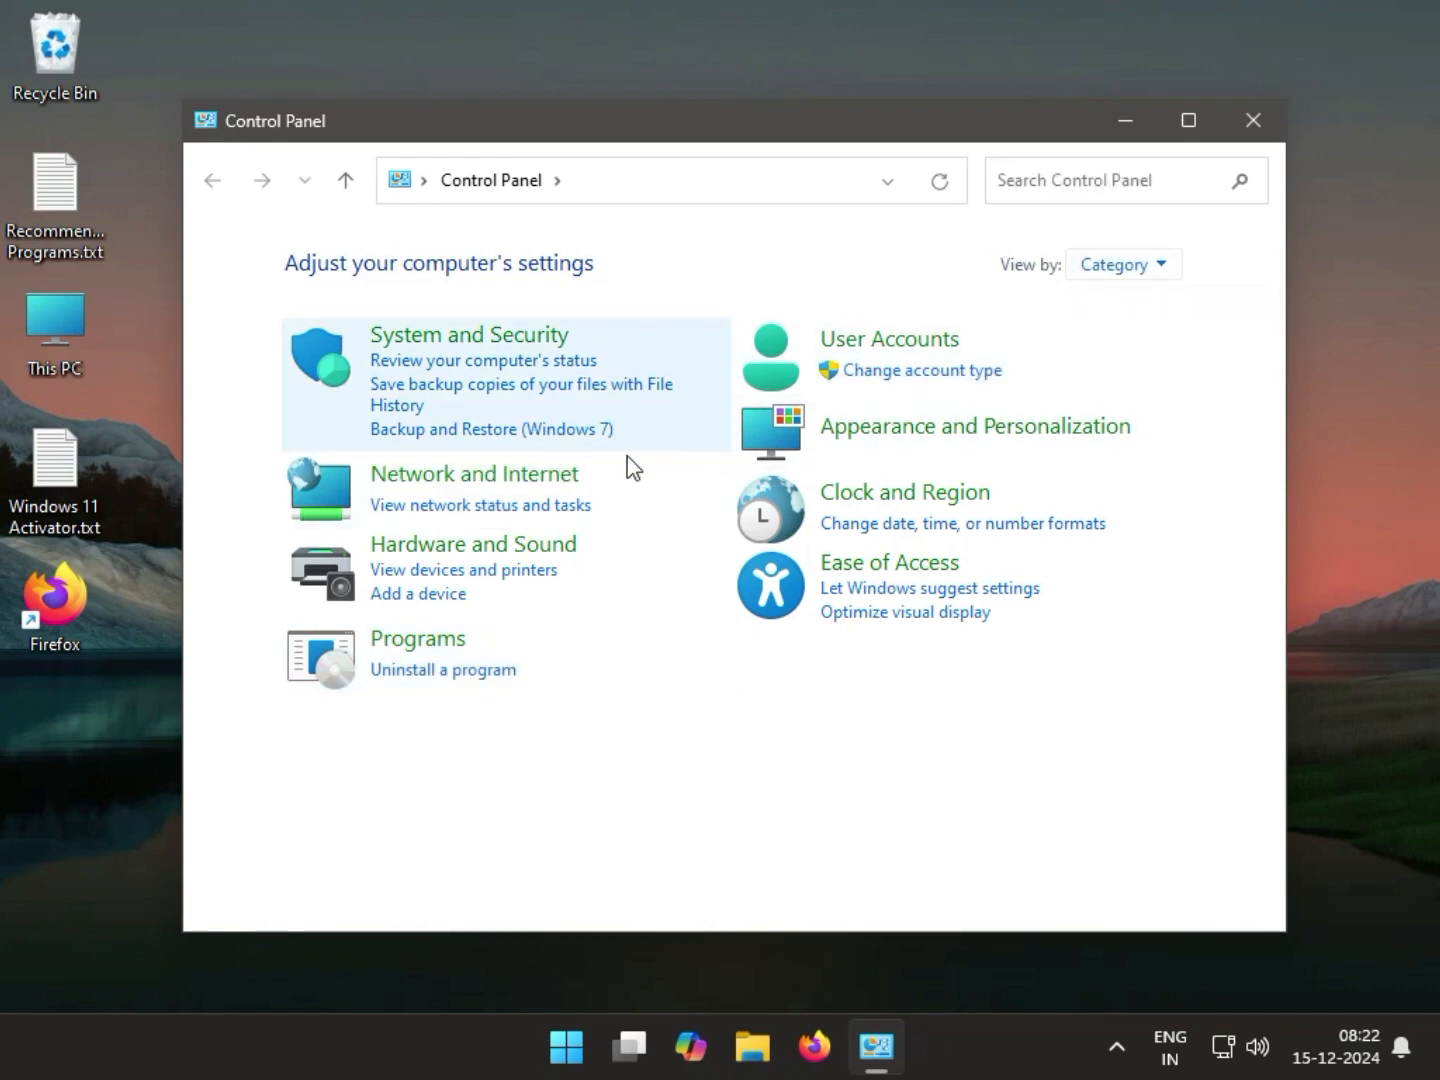
pyautogui.click(542, 486)
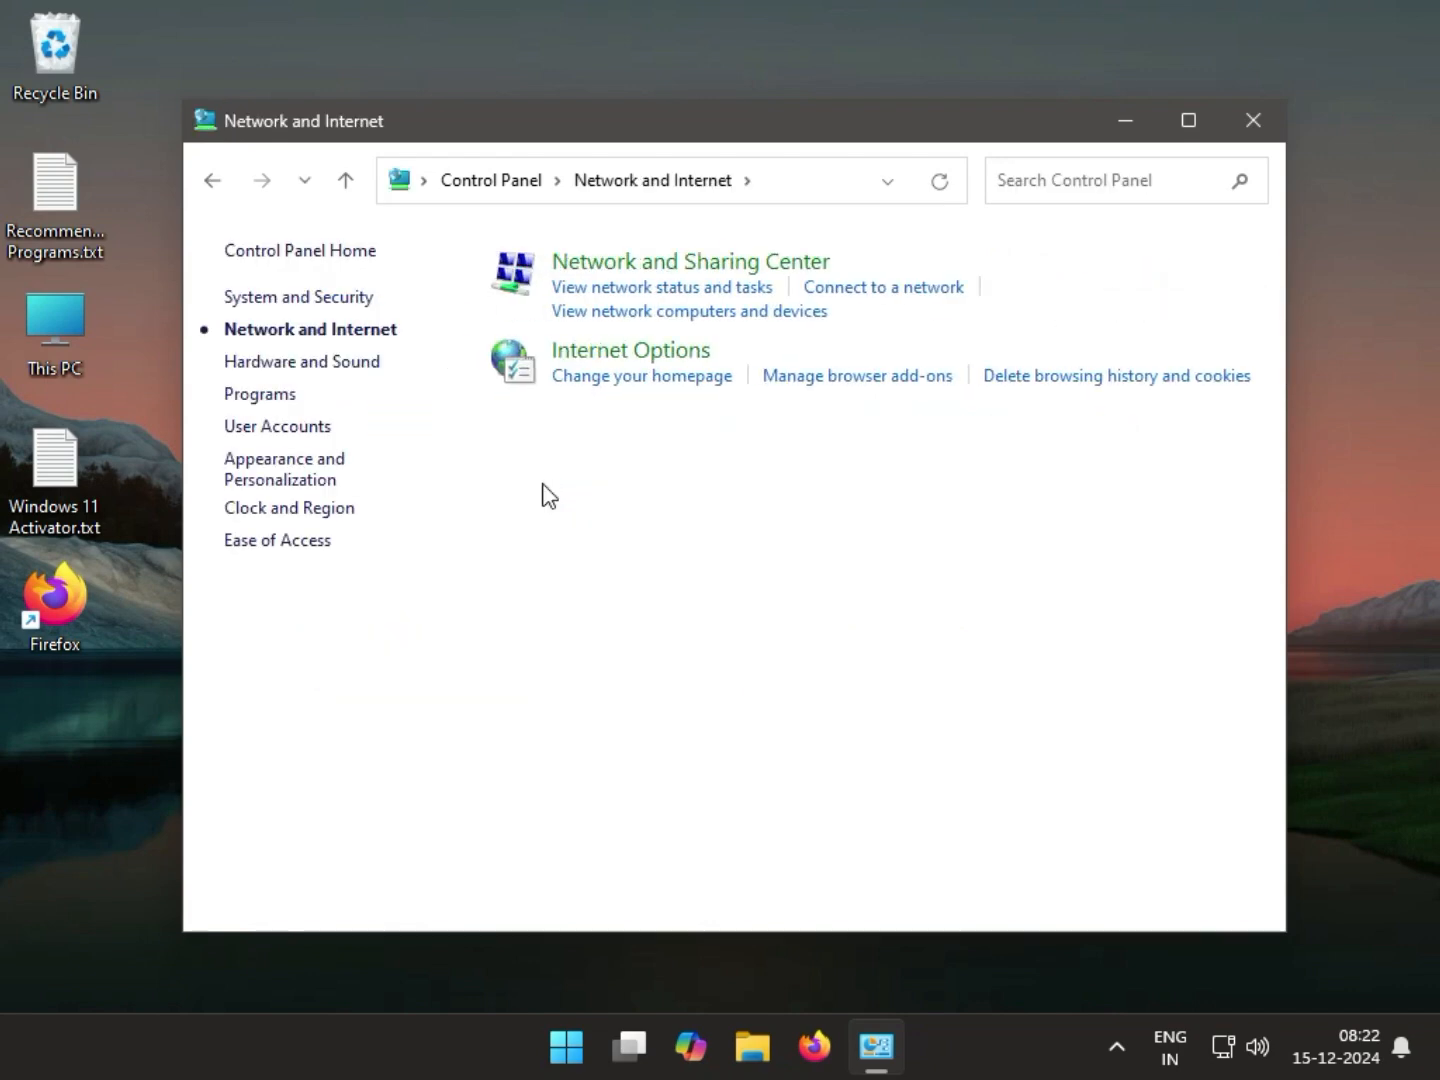
pyautogui.click(648, 268)
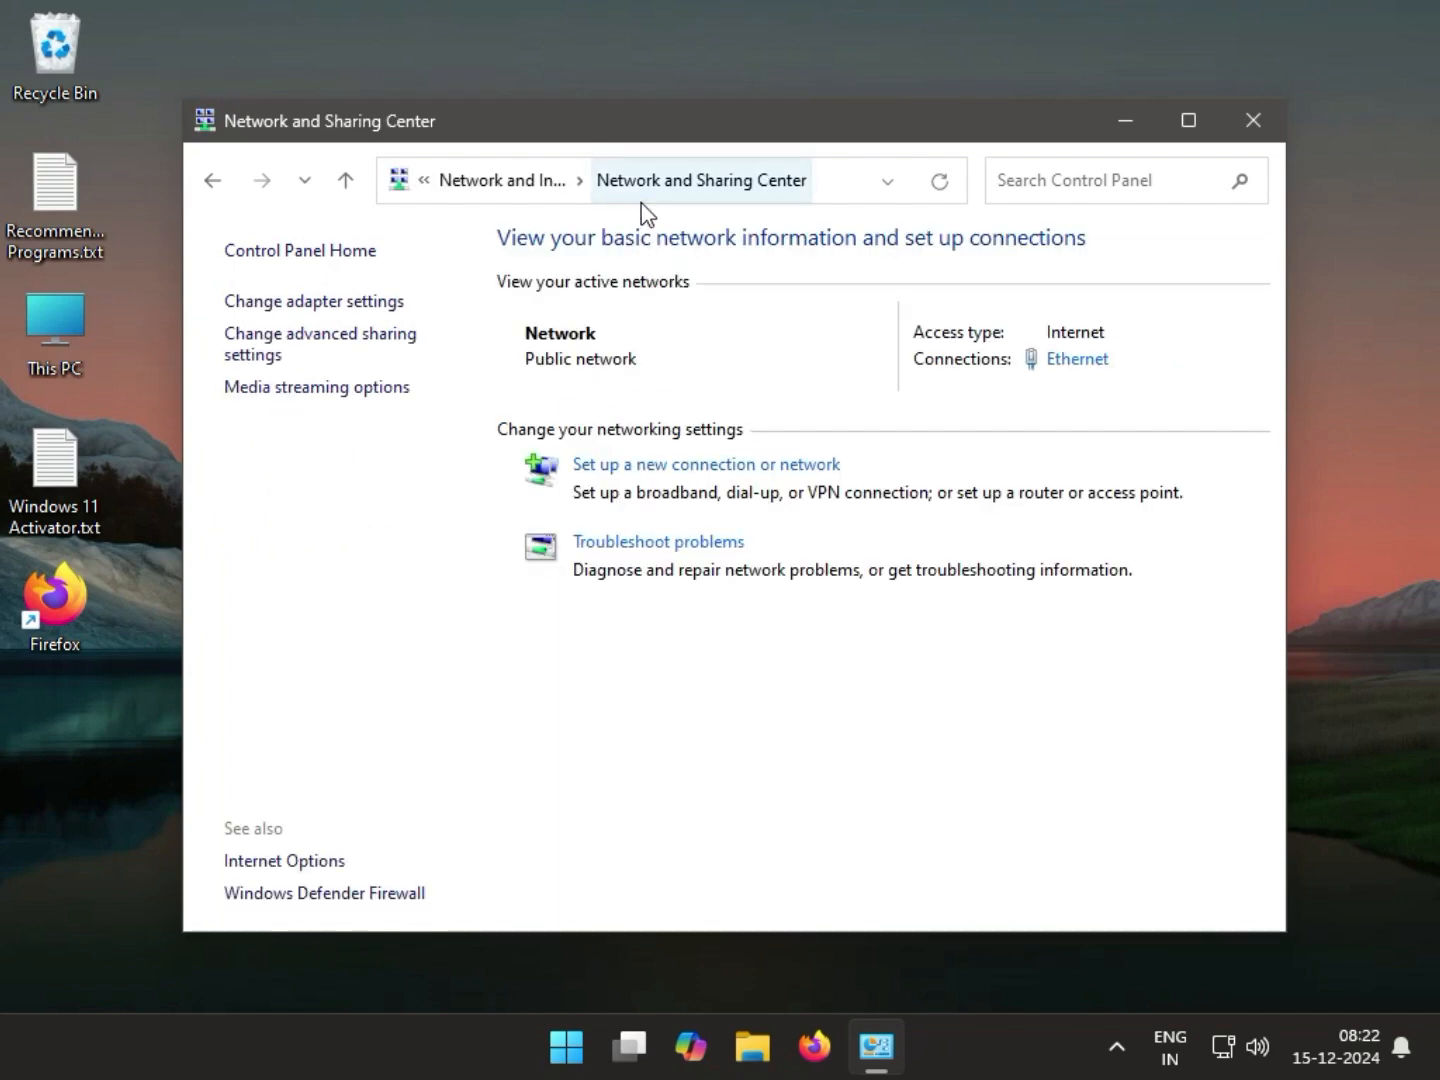
# Step: Set the Ethernet connection's IPv4 DNS servers manually to 8.8.8.8 as preferred and 8.8.4.4 as alternate
pyautogui.click(1073, 362)
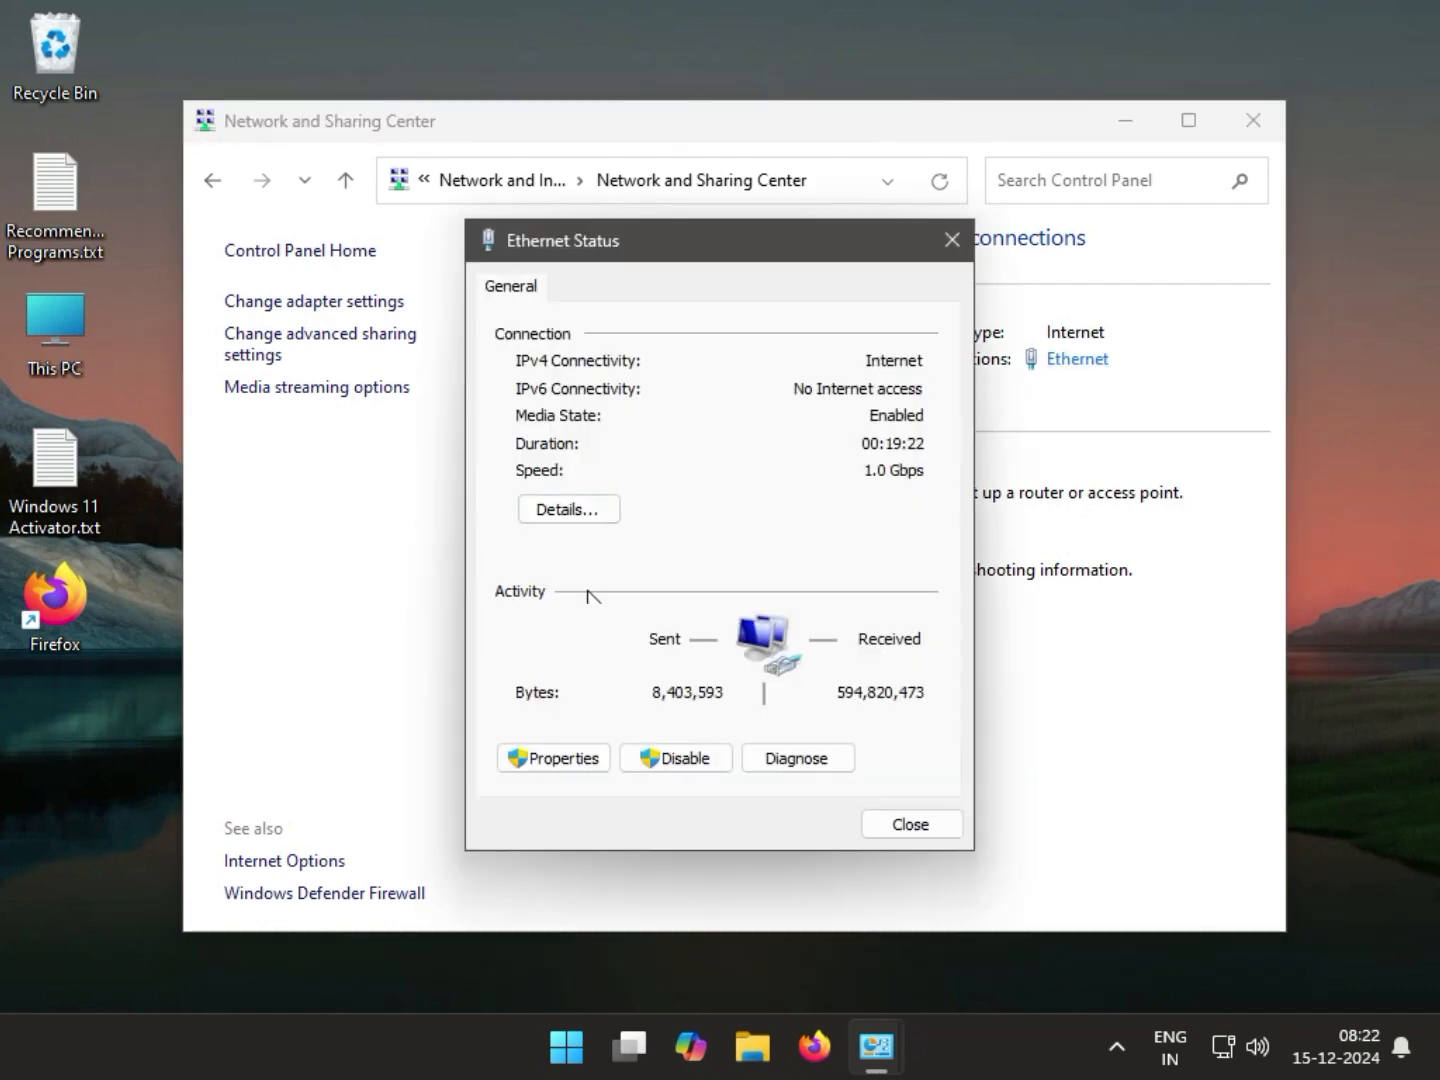
pyautogui.click(544, 758)
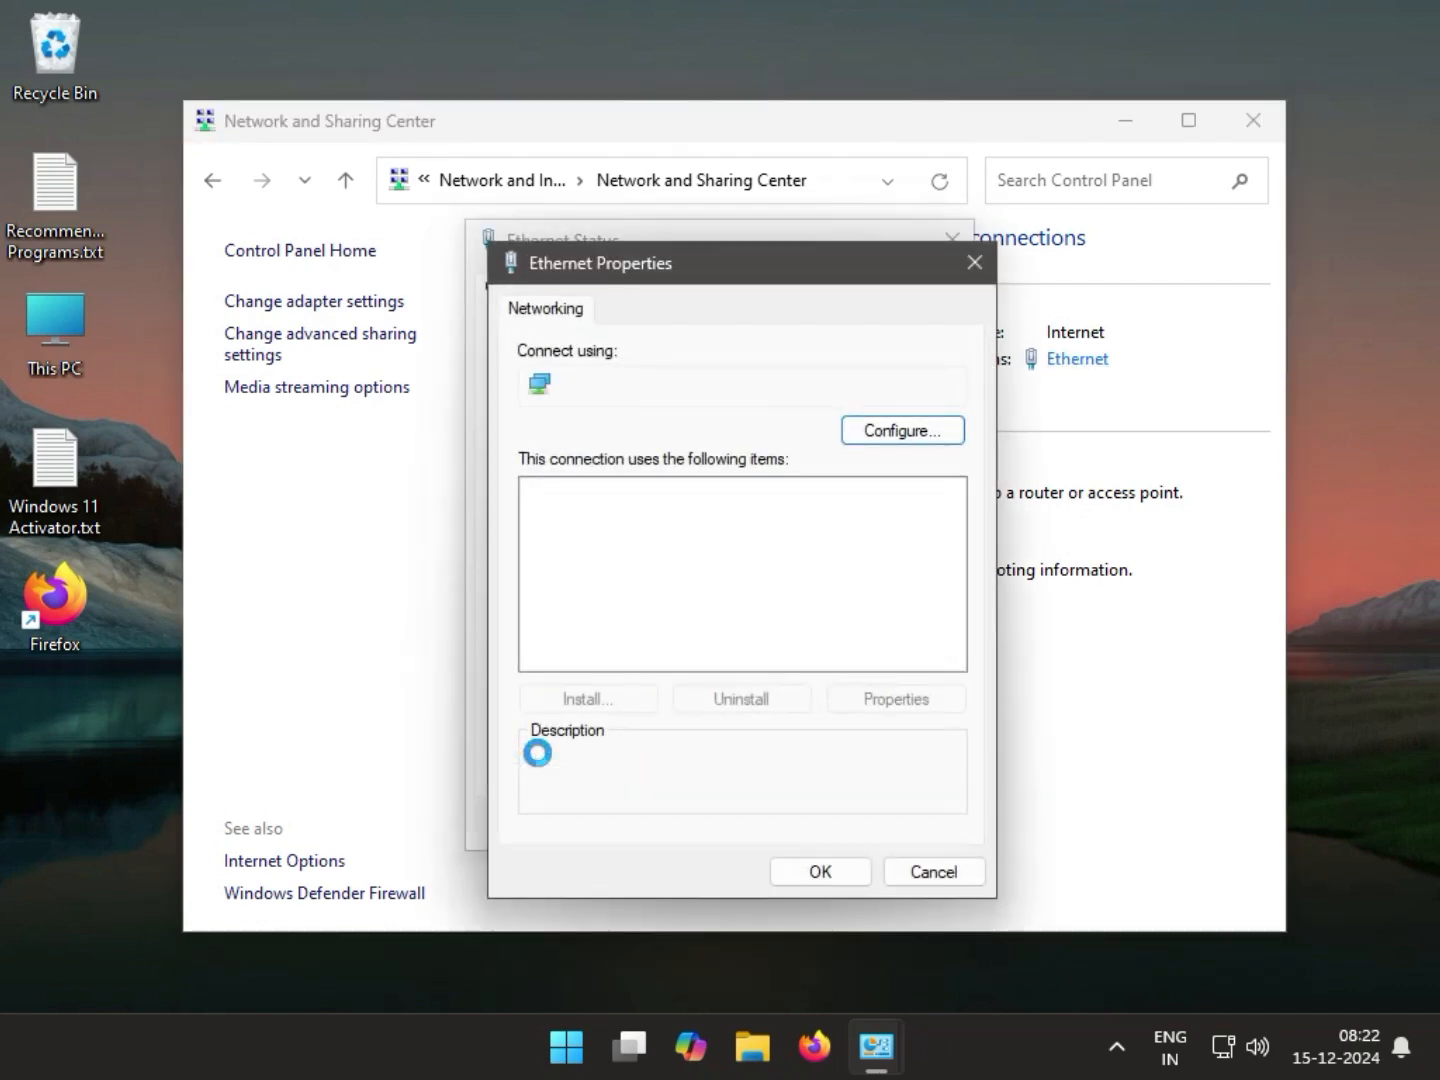
pyautogui.click(666, 563)
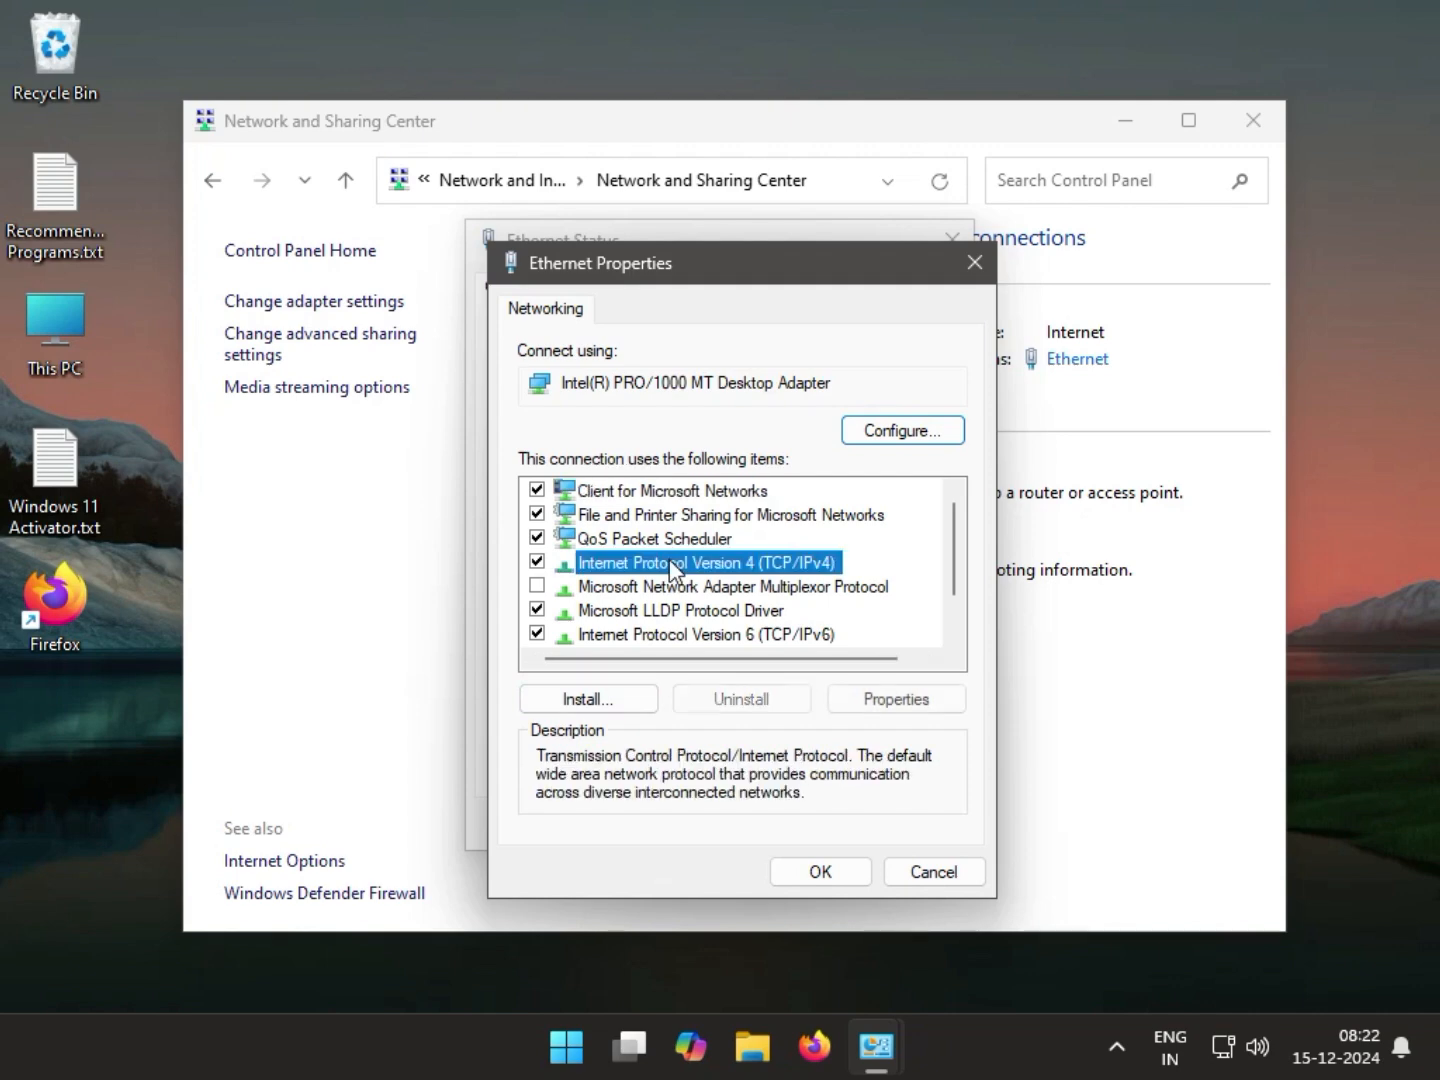
pyautogui.doubleClick(663, 561)
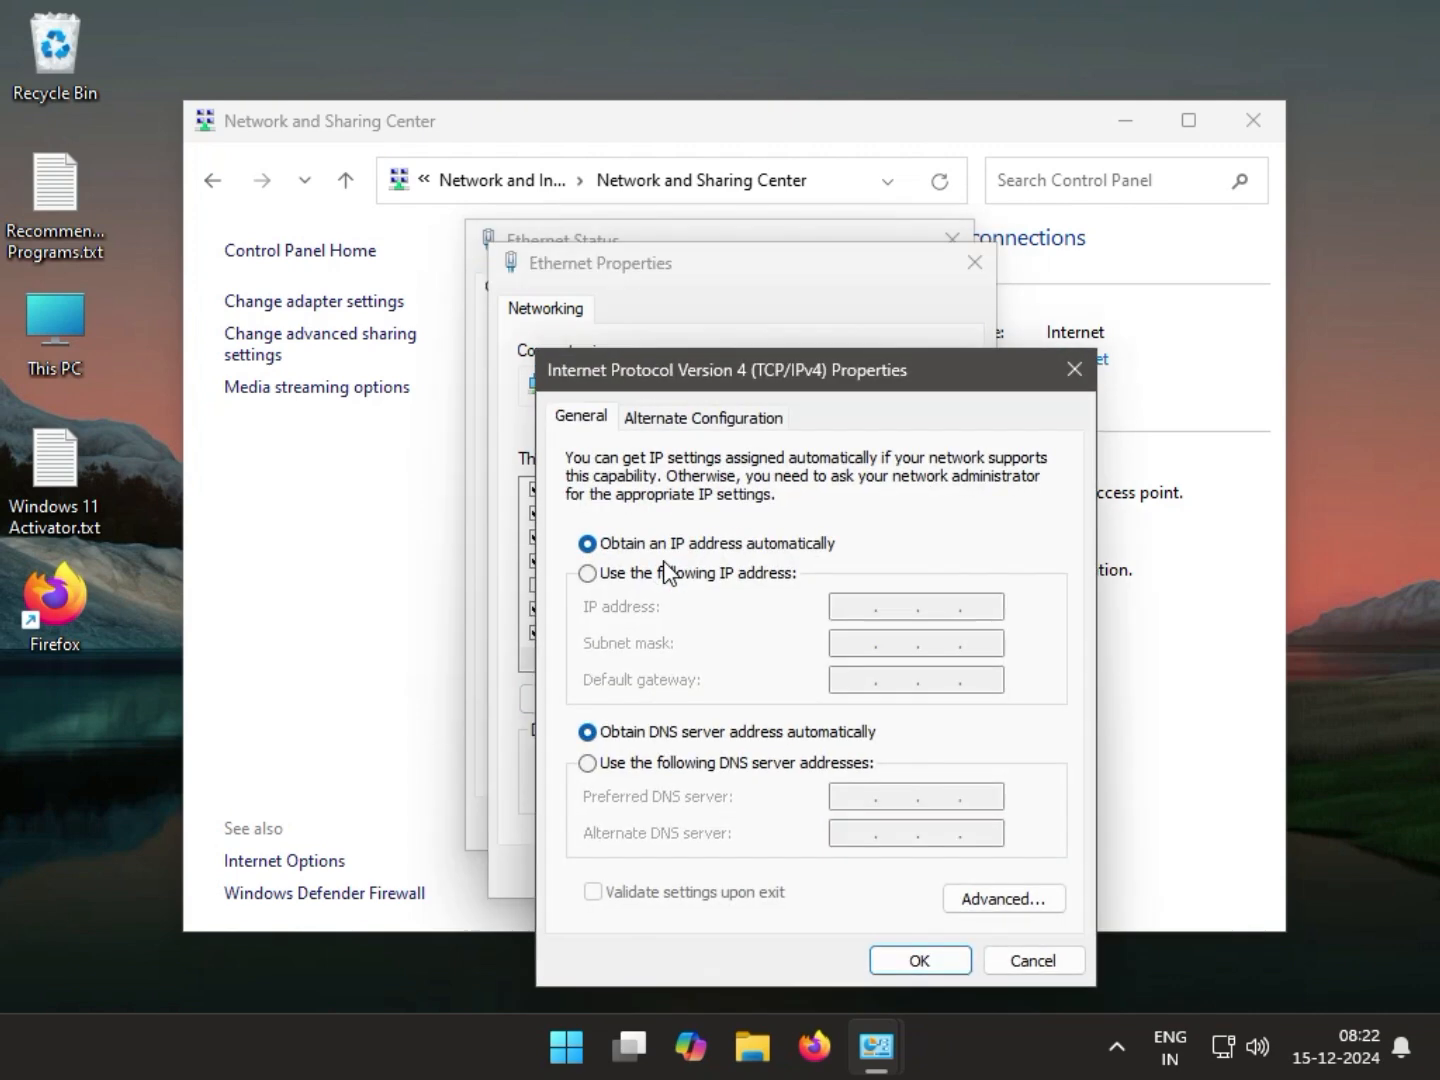
pyautogui.click(631, 757)
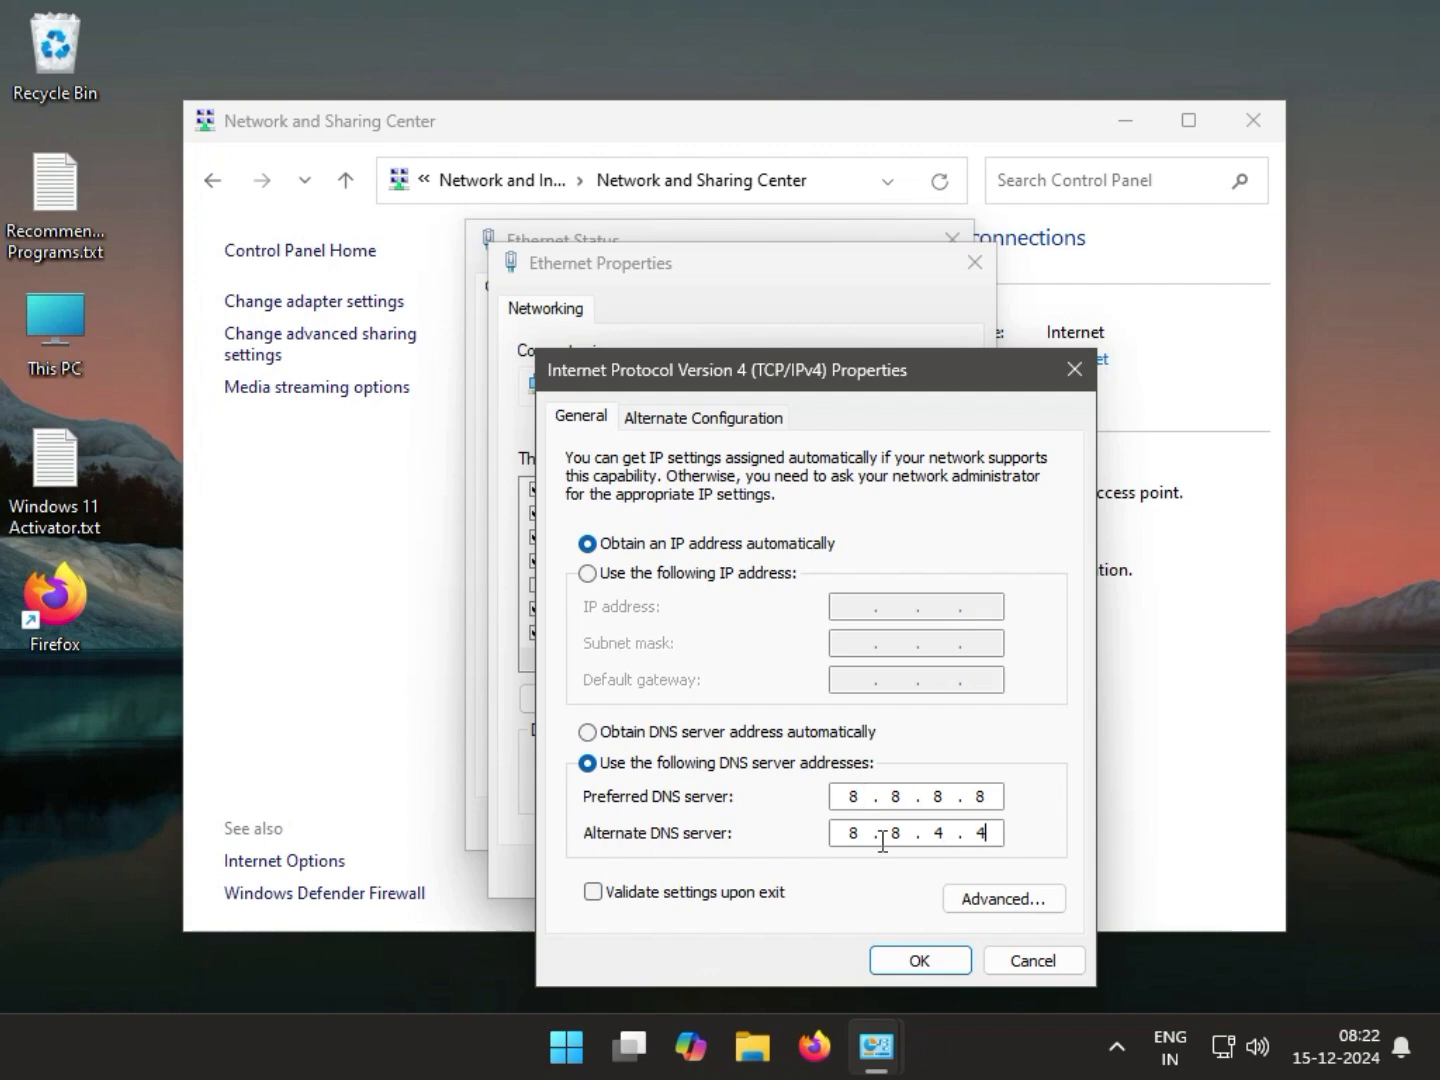
pyautogui.click(918, 959)
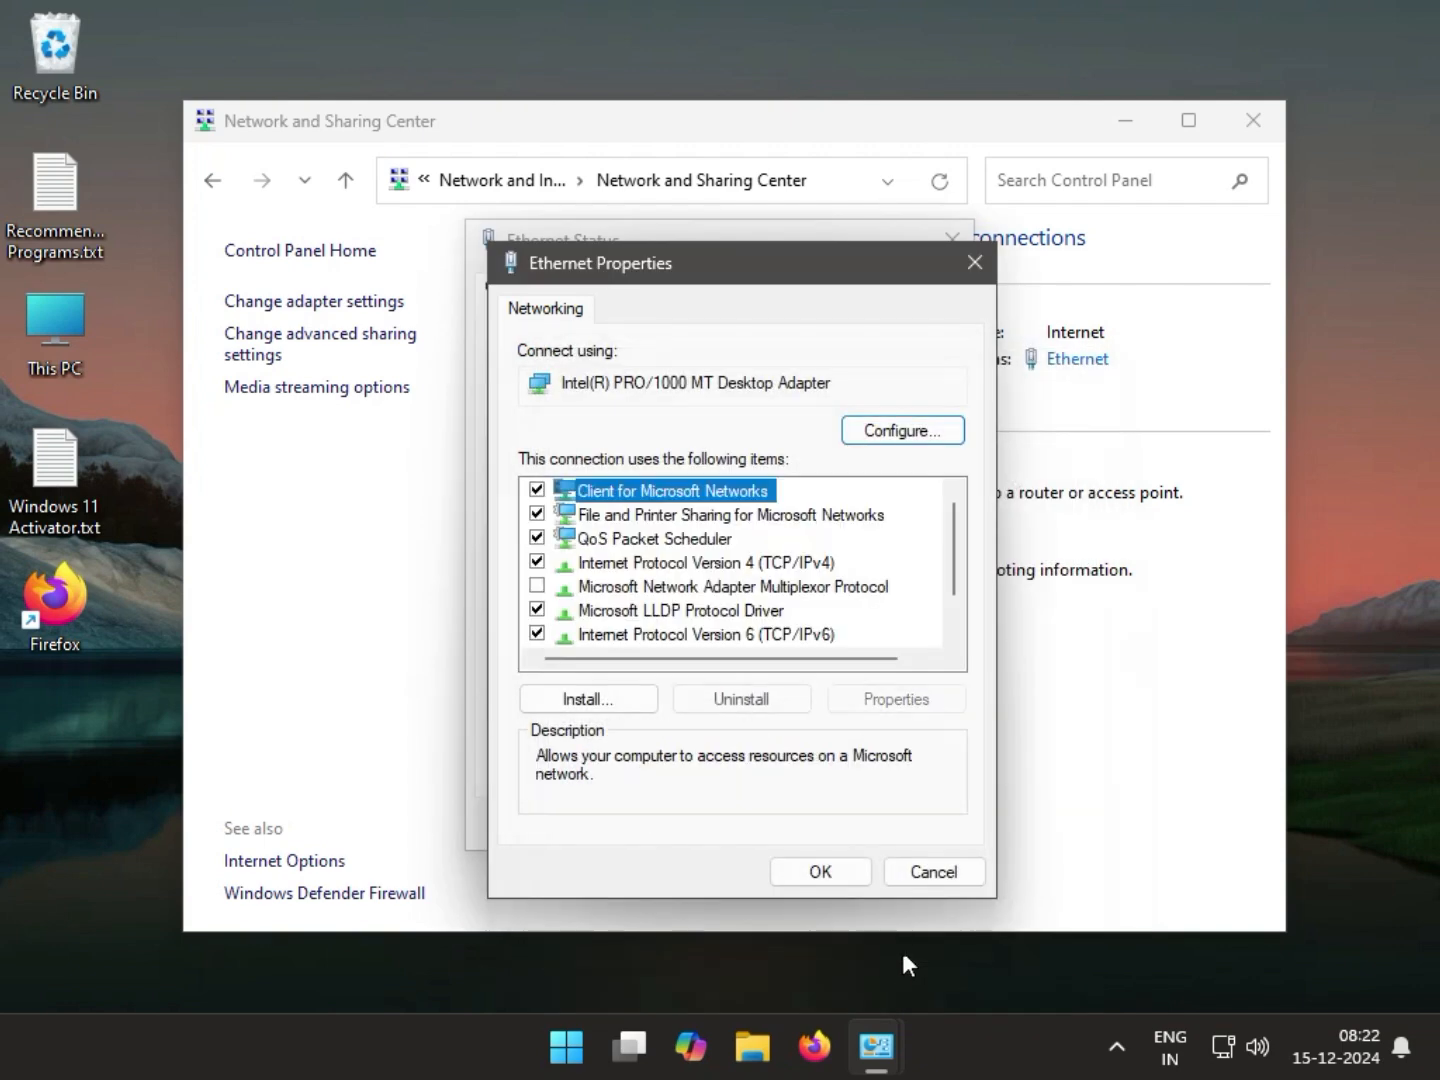
# Step: Accept the Ethernet properties, check the IPv4 DNS servers in the network connection details and close the Network and Sharing Center
pyautogui.click(820, 871)
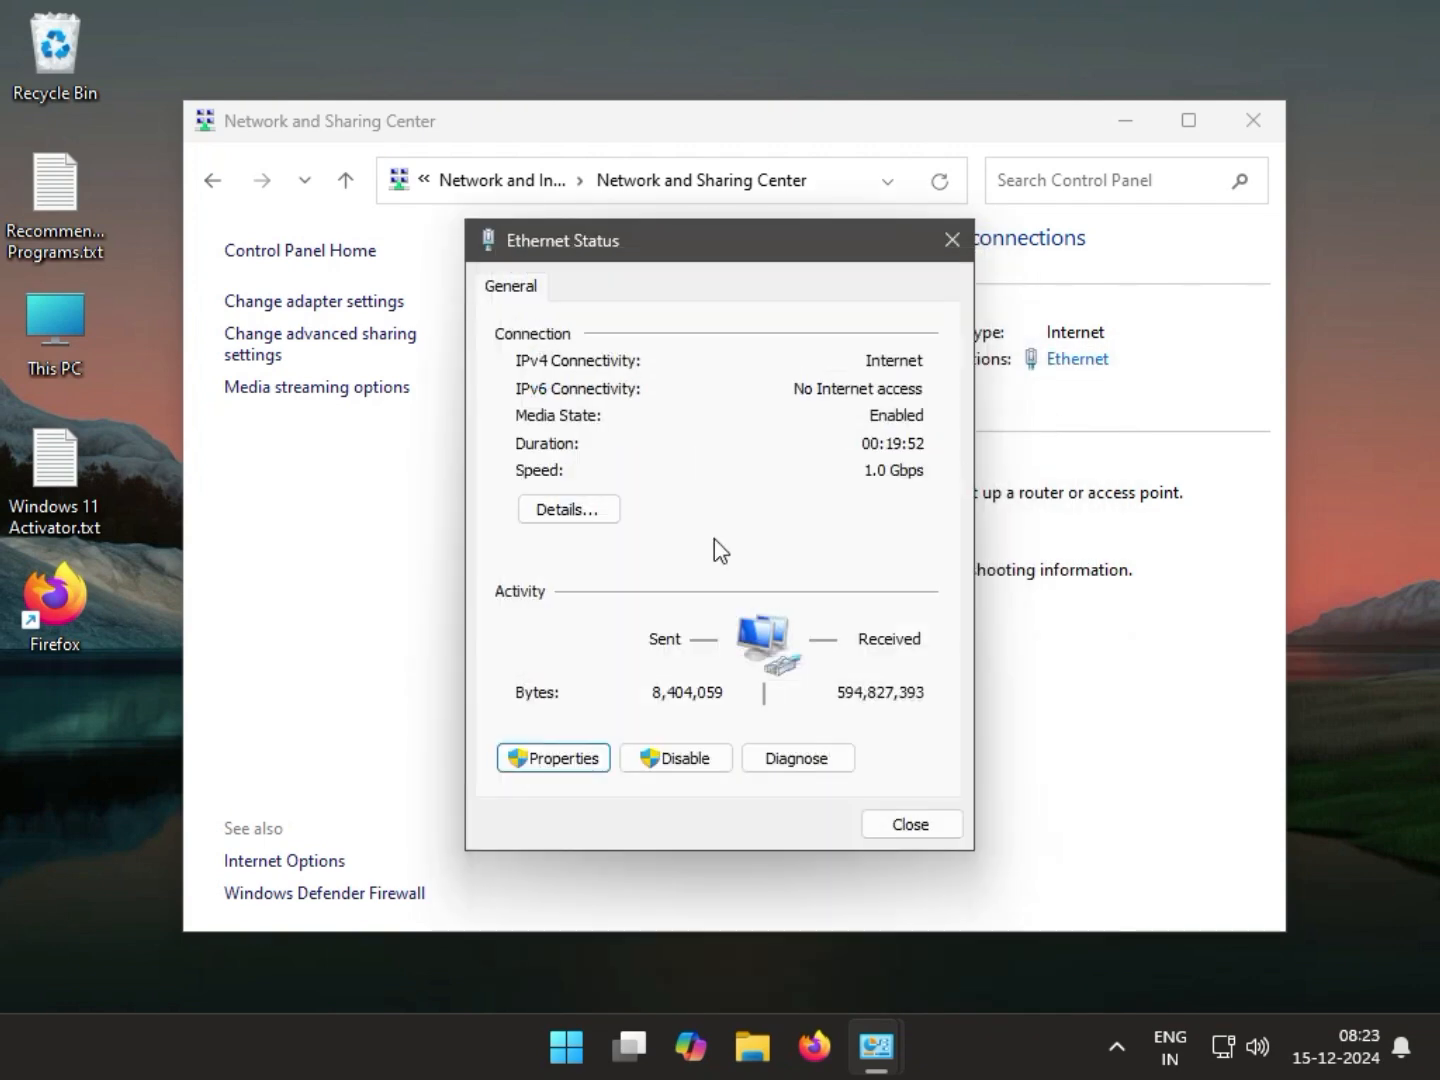
pyautogui.click(566, 509)
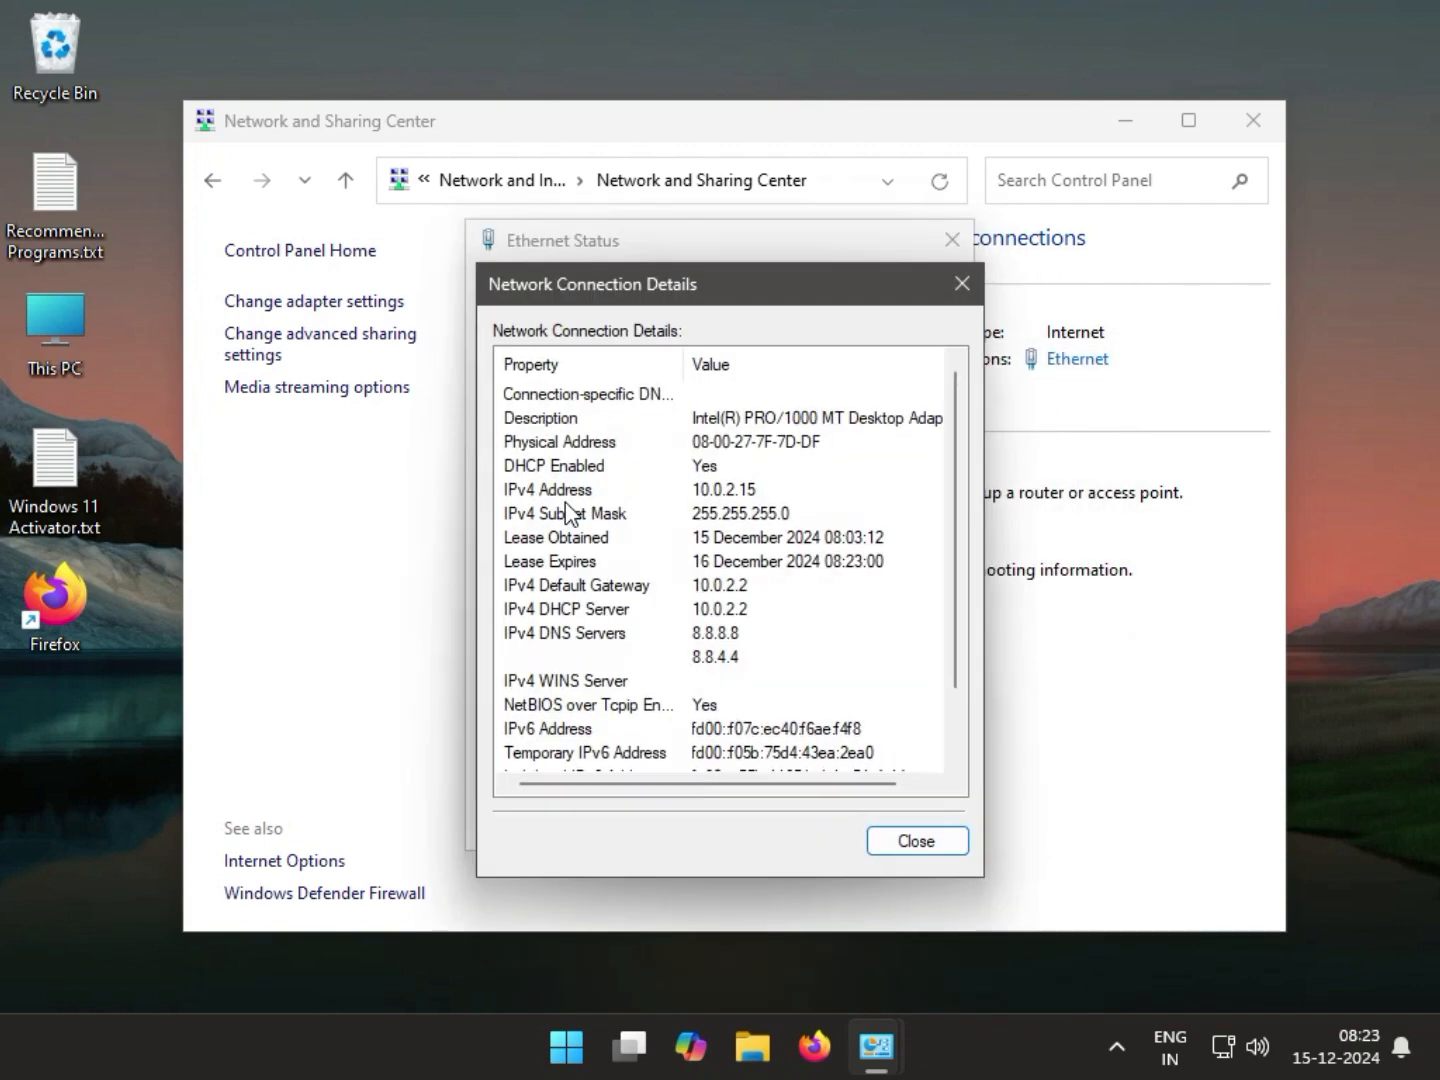
pyautogui.click(737, 660)
pyautogui.click(694, 633)
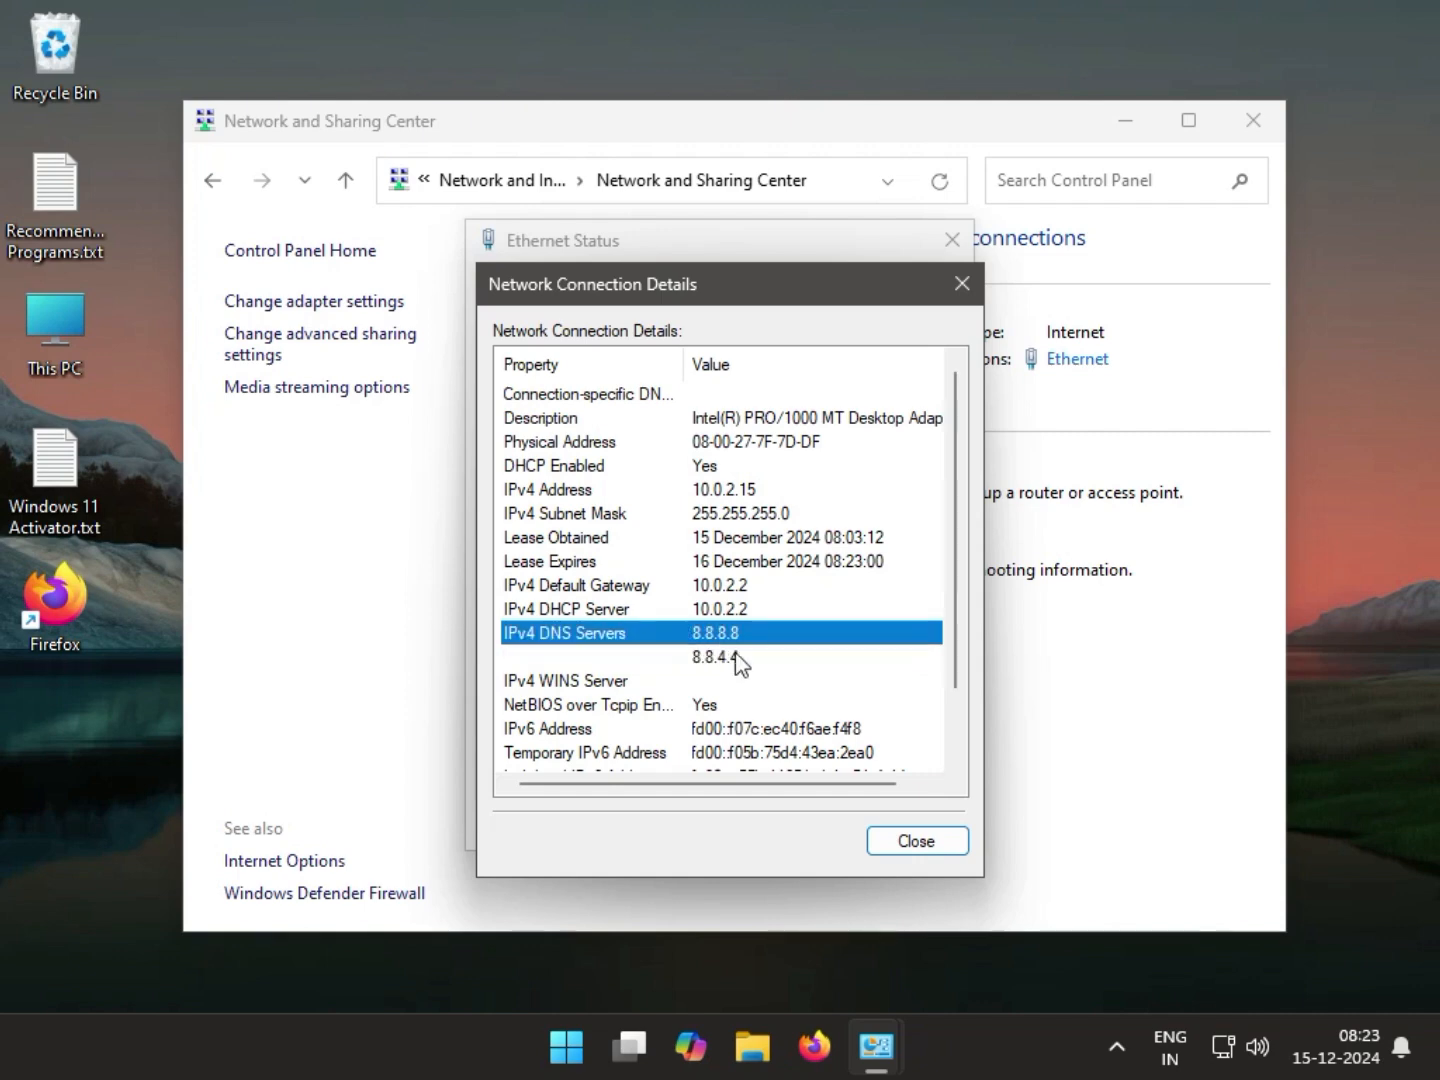
pyautogui.click(742, 662)
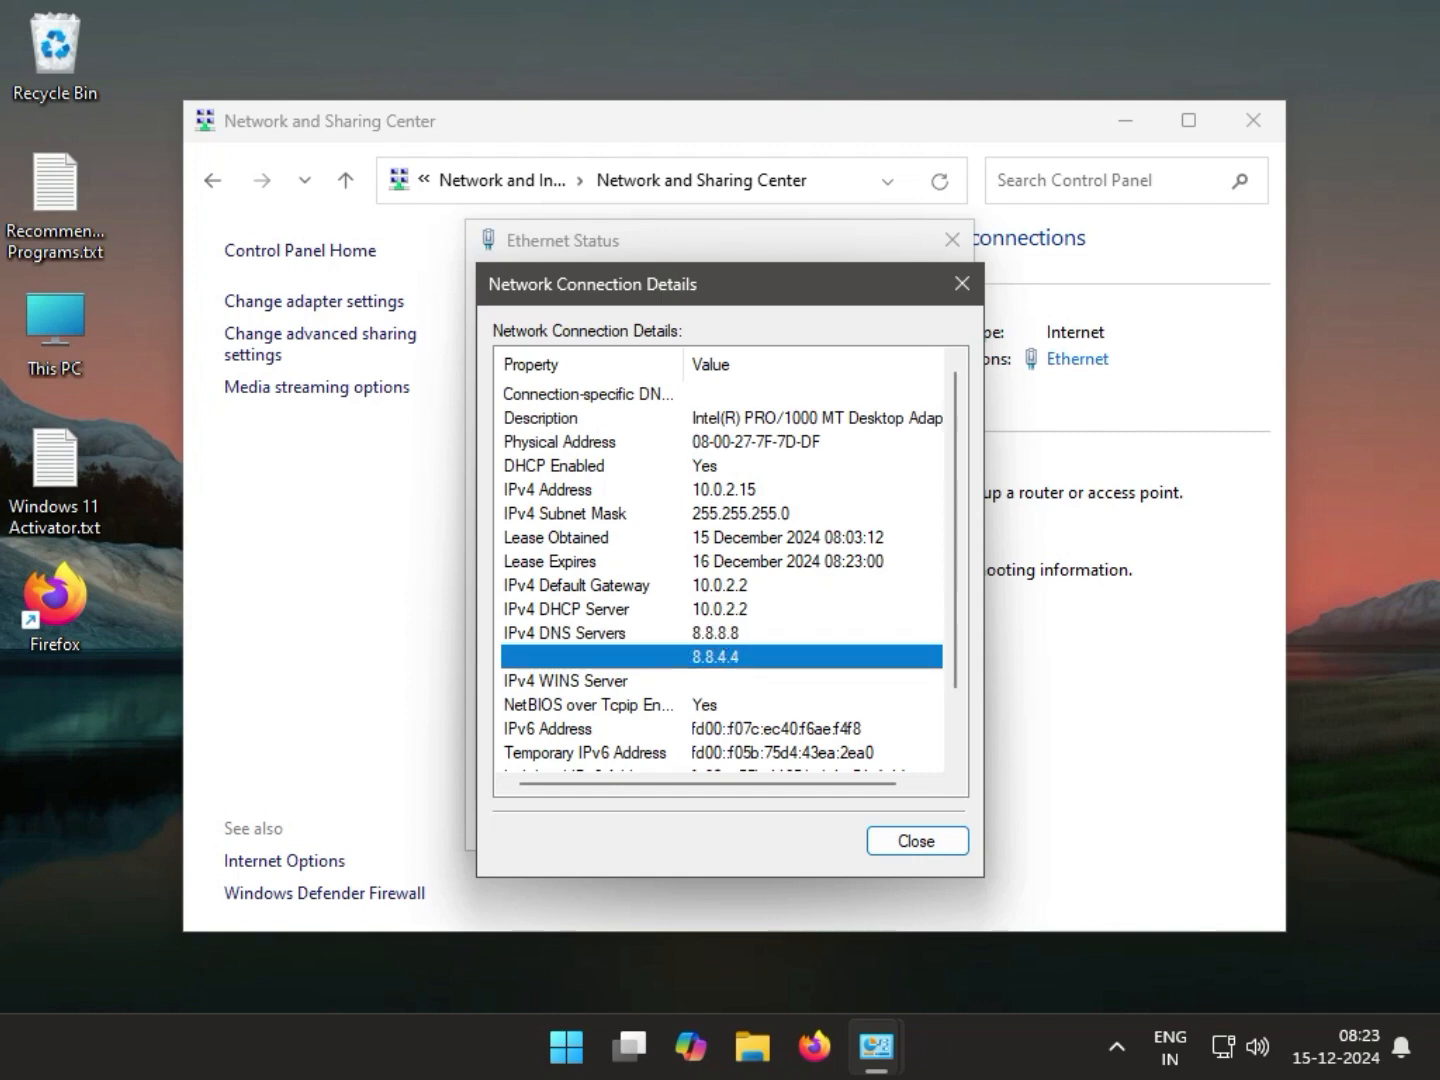
pyautogui.click(962, 288)
pyautogui.click(953, 240)
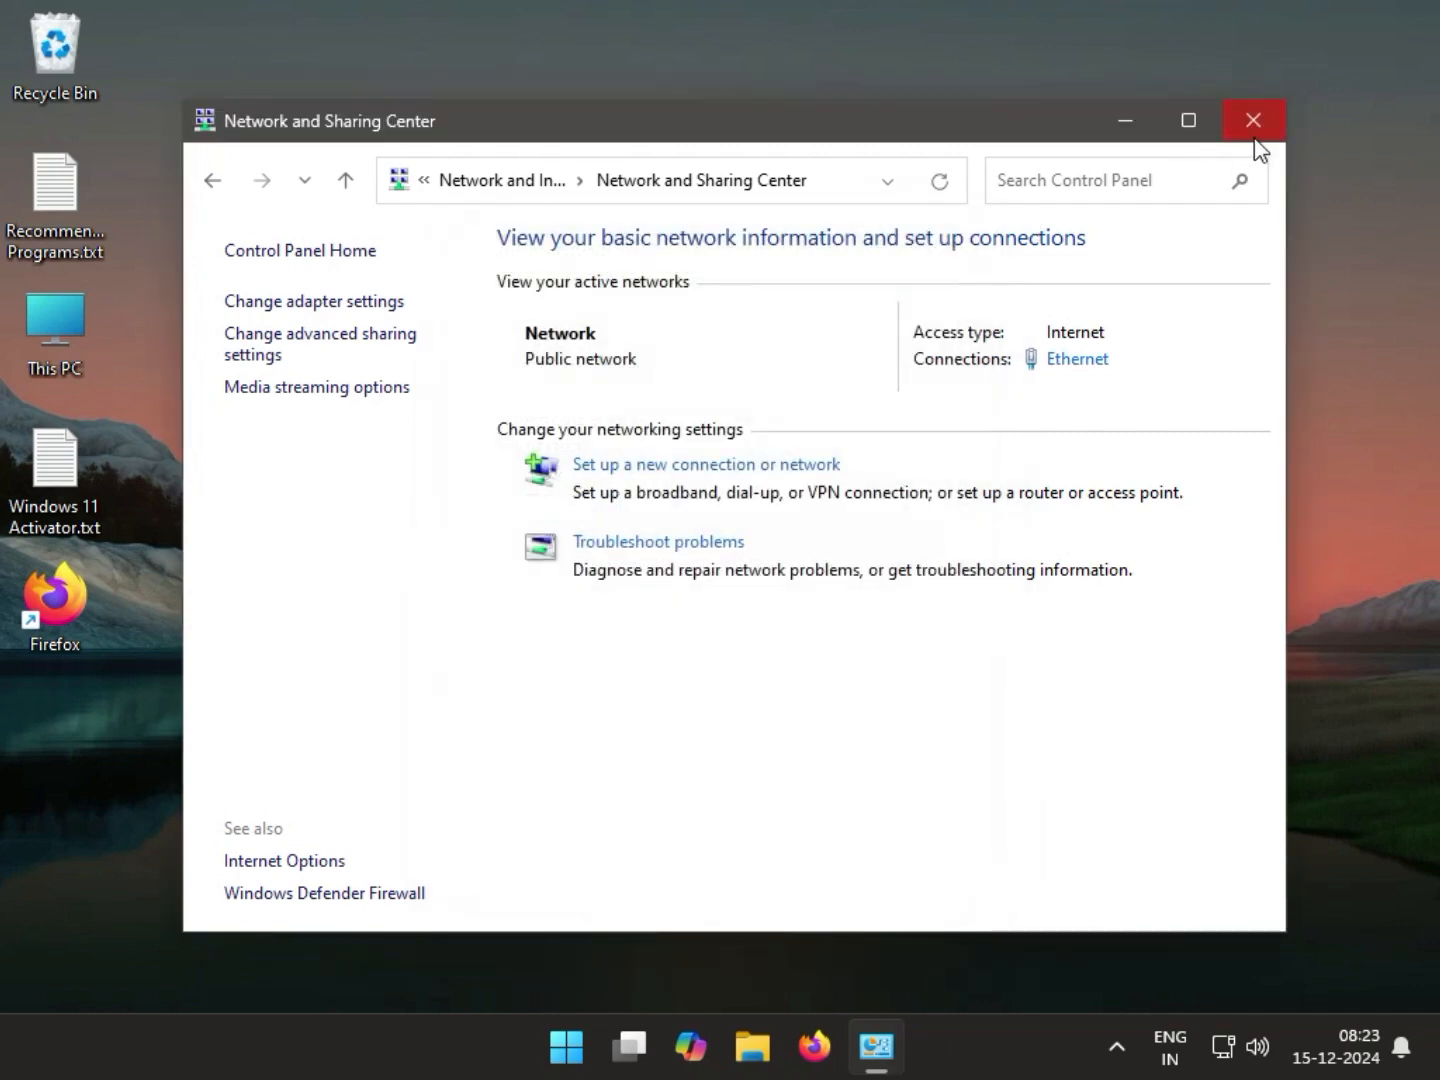
pyautogui.click(1254, 129)
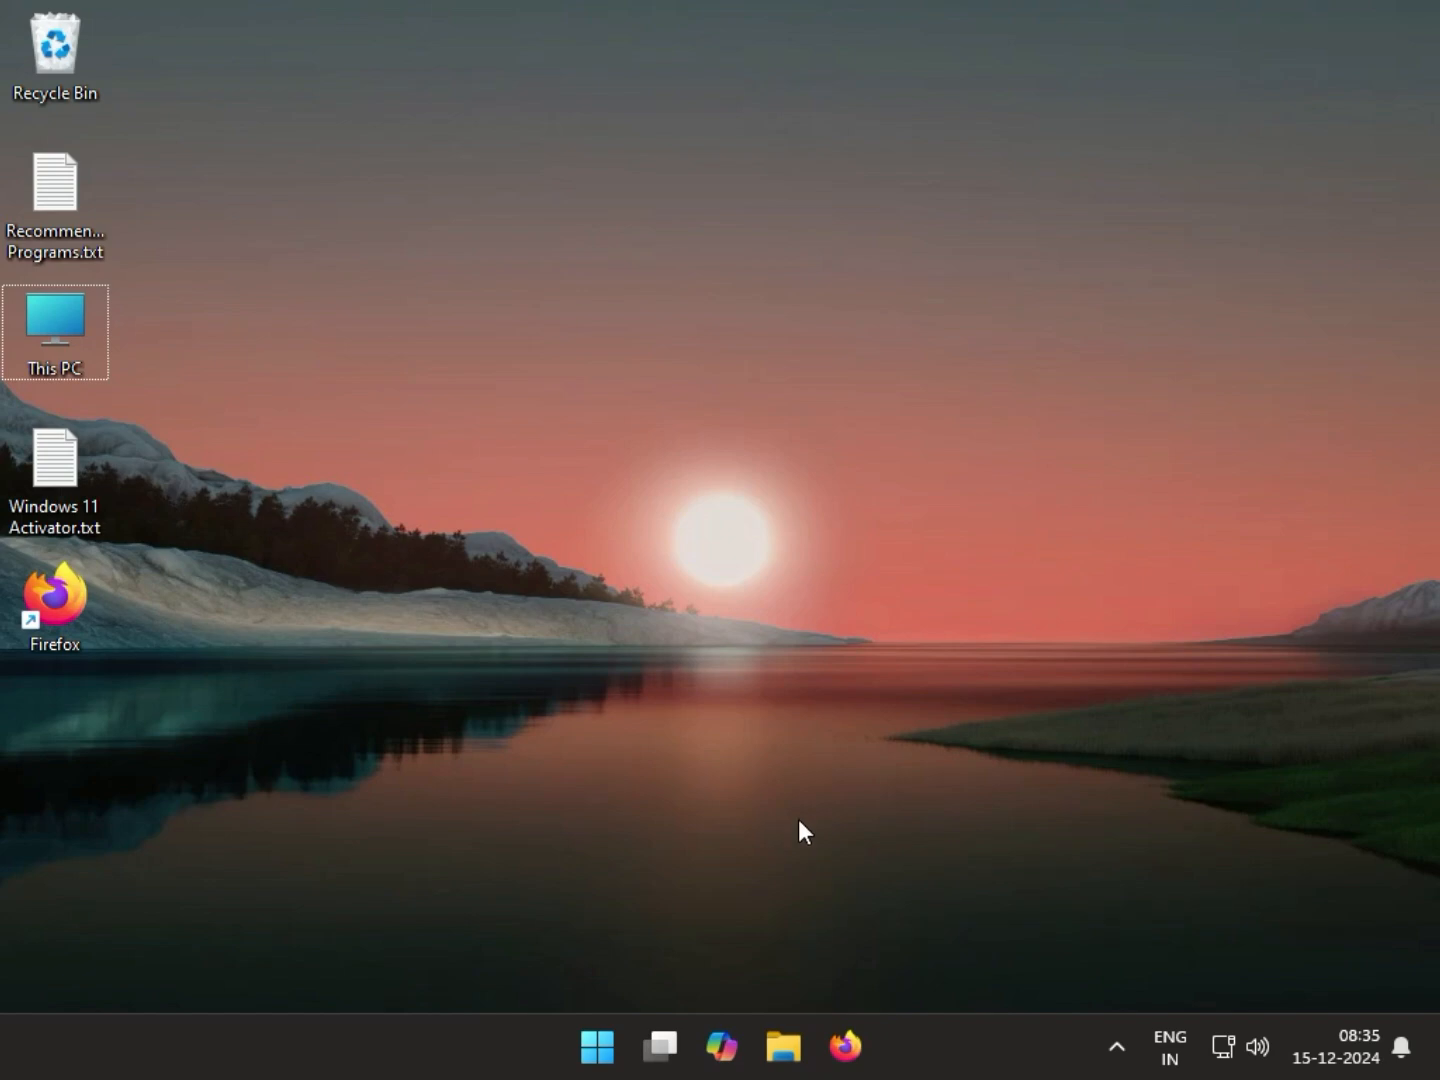
# Step: Open Control Panel in Category view and go to the settings for turning Windows Defender Firewall on or off
pyautogui.click(588, 1045)
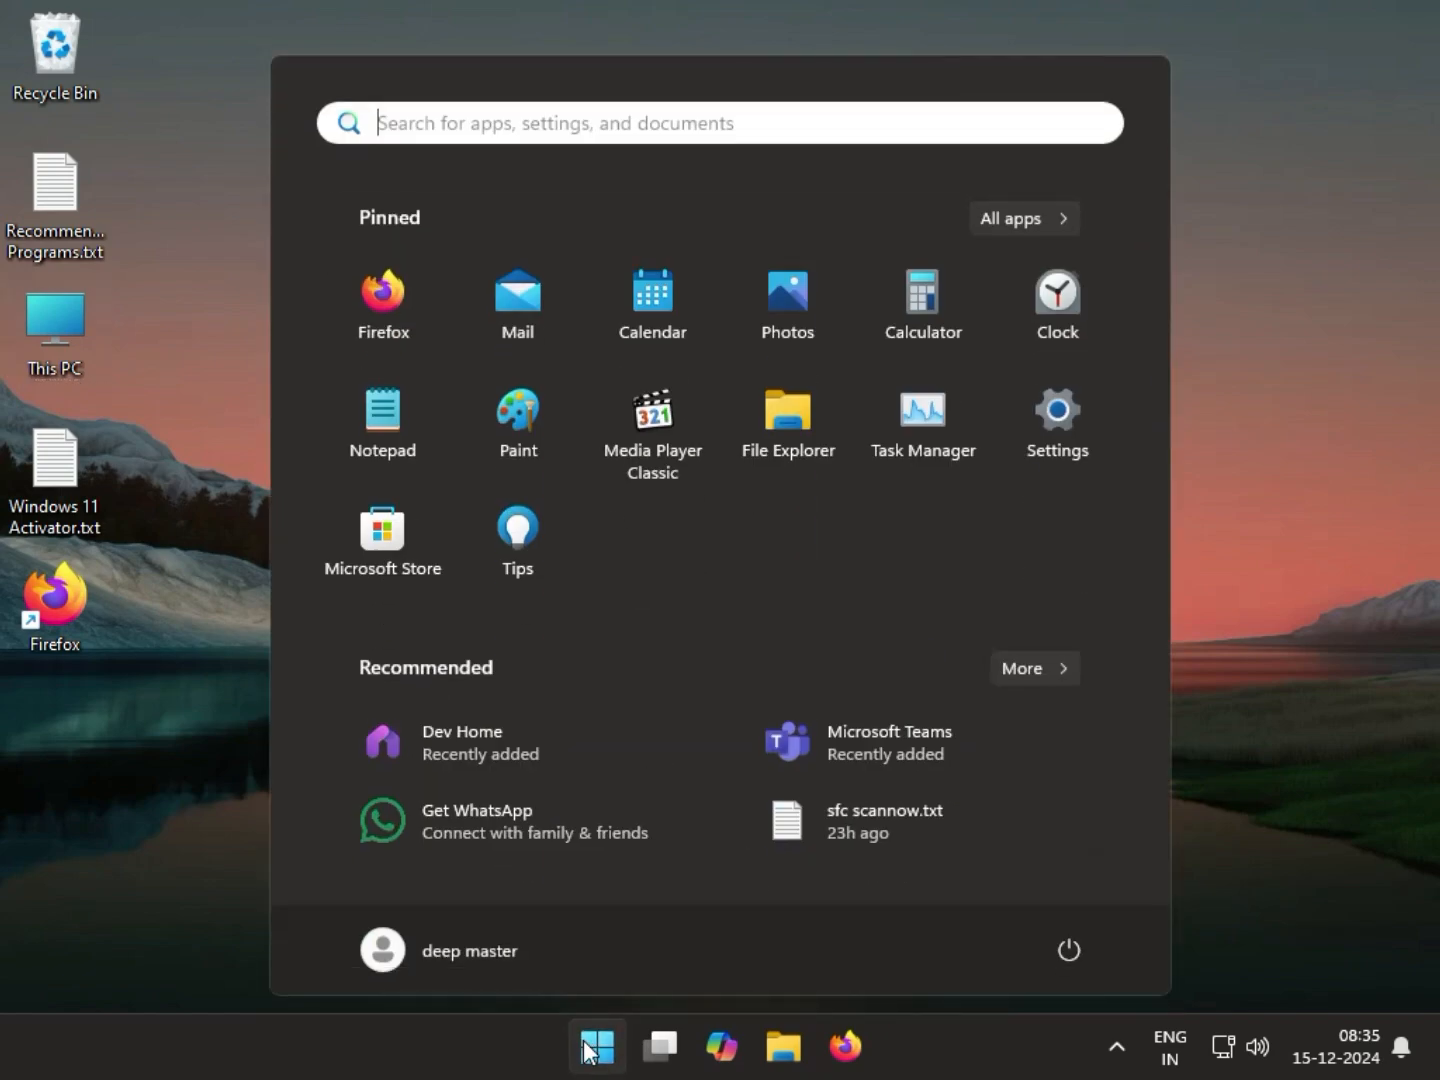
pyautogui.write('cont')
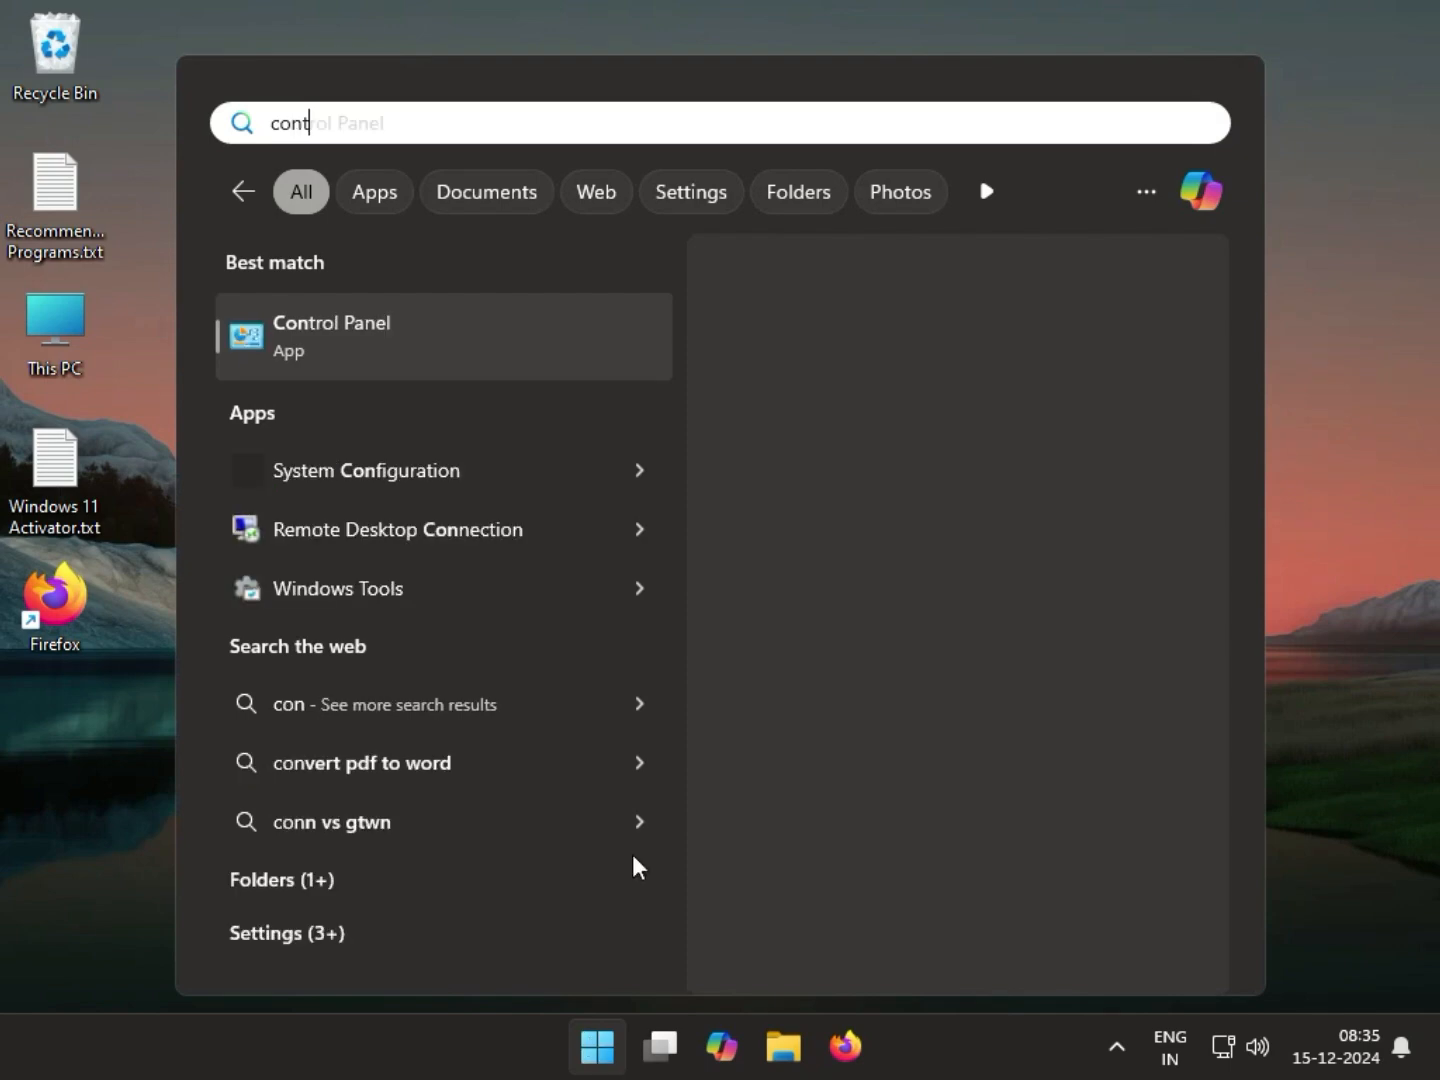
pyautogui.click(571, 350)
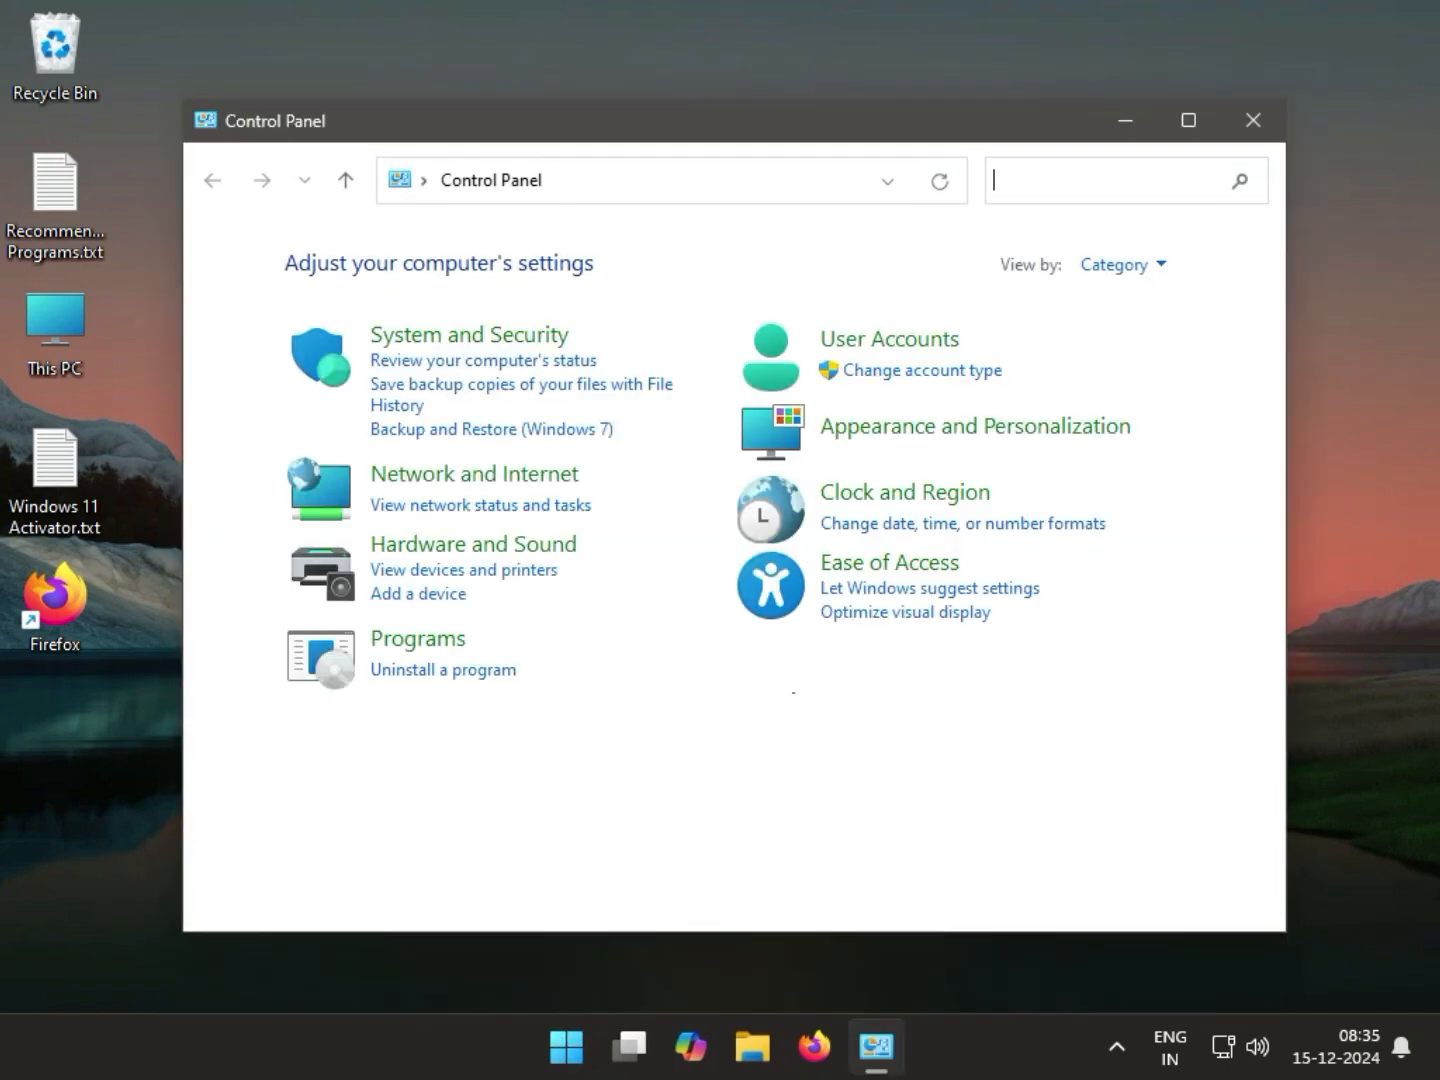
pyautogui.click(1103, 261)
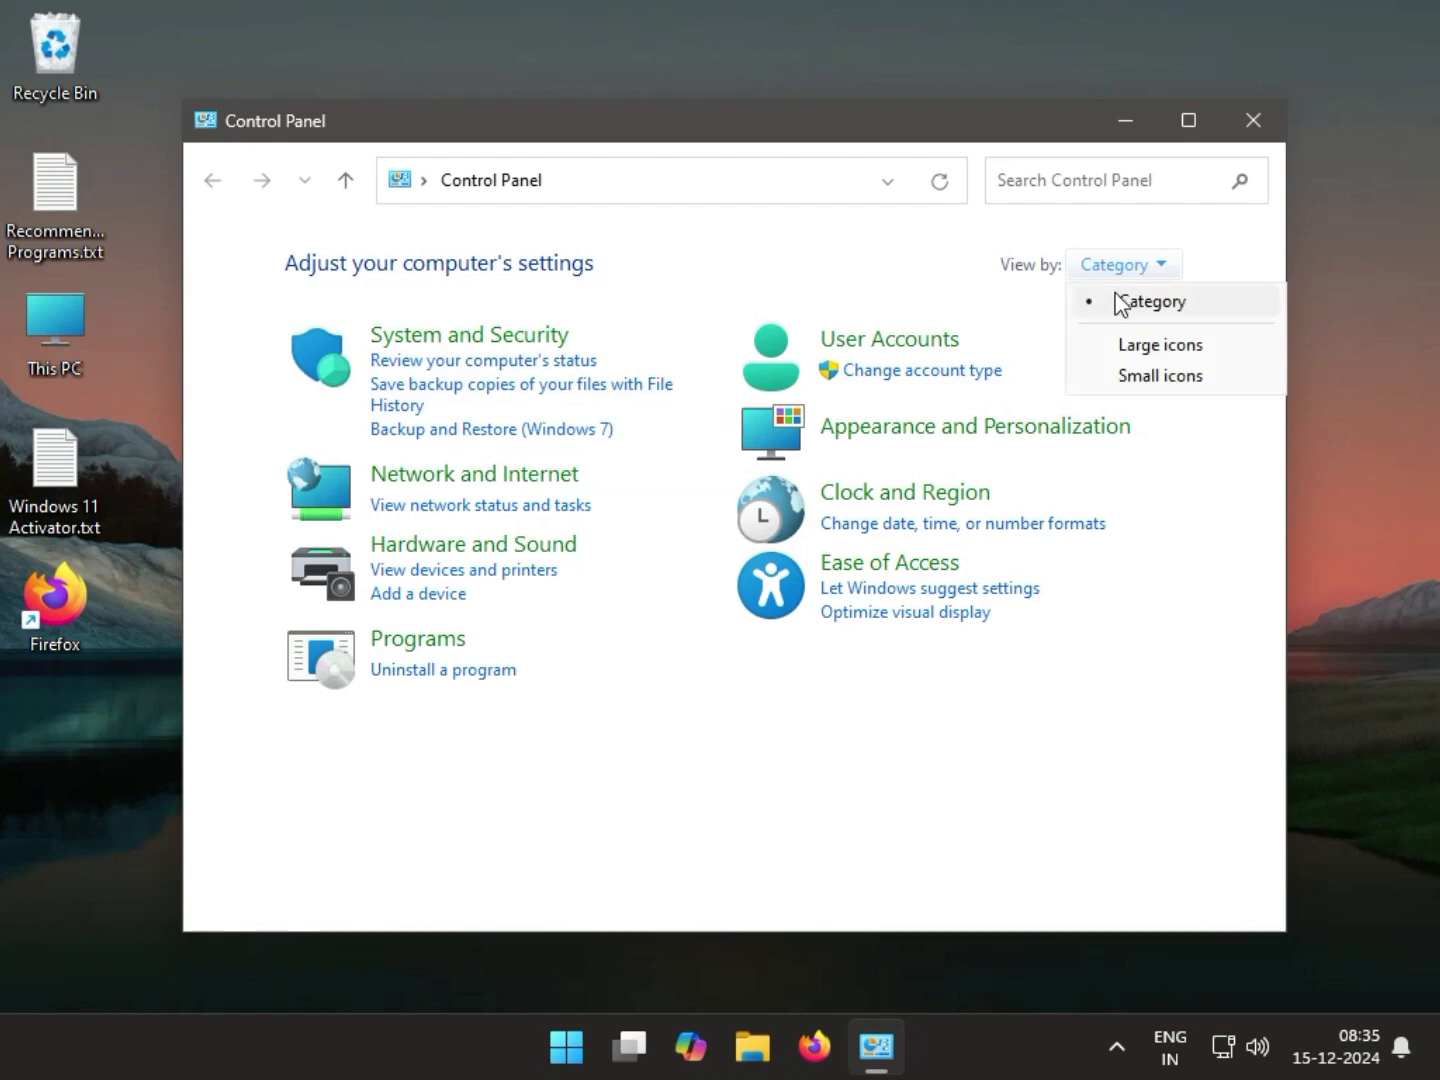
pyautogui.click(511, 337)
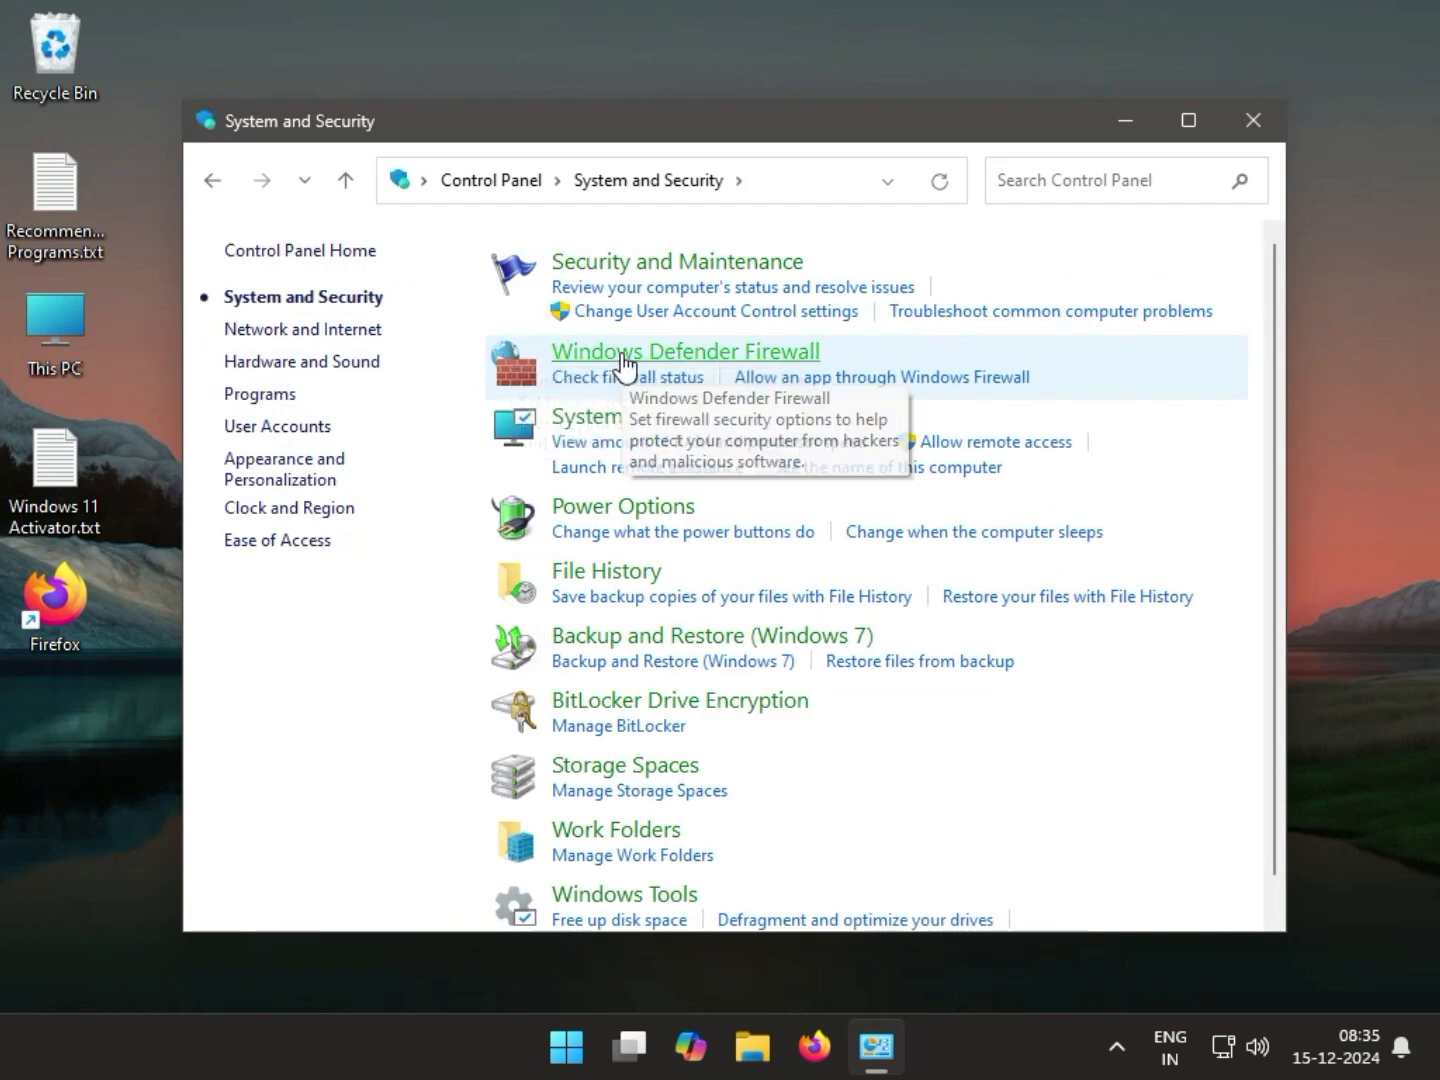
pyautogui.click(620, 358)
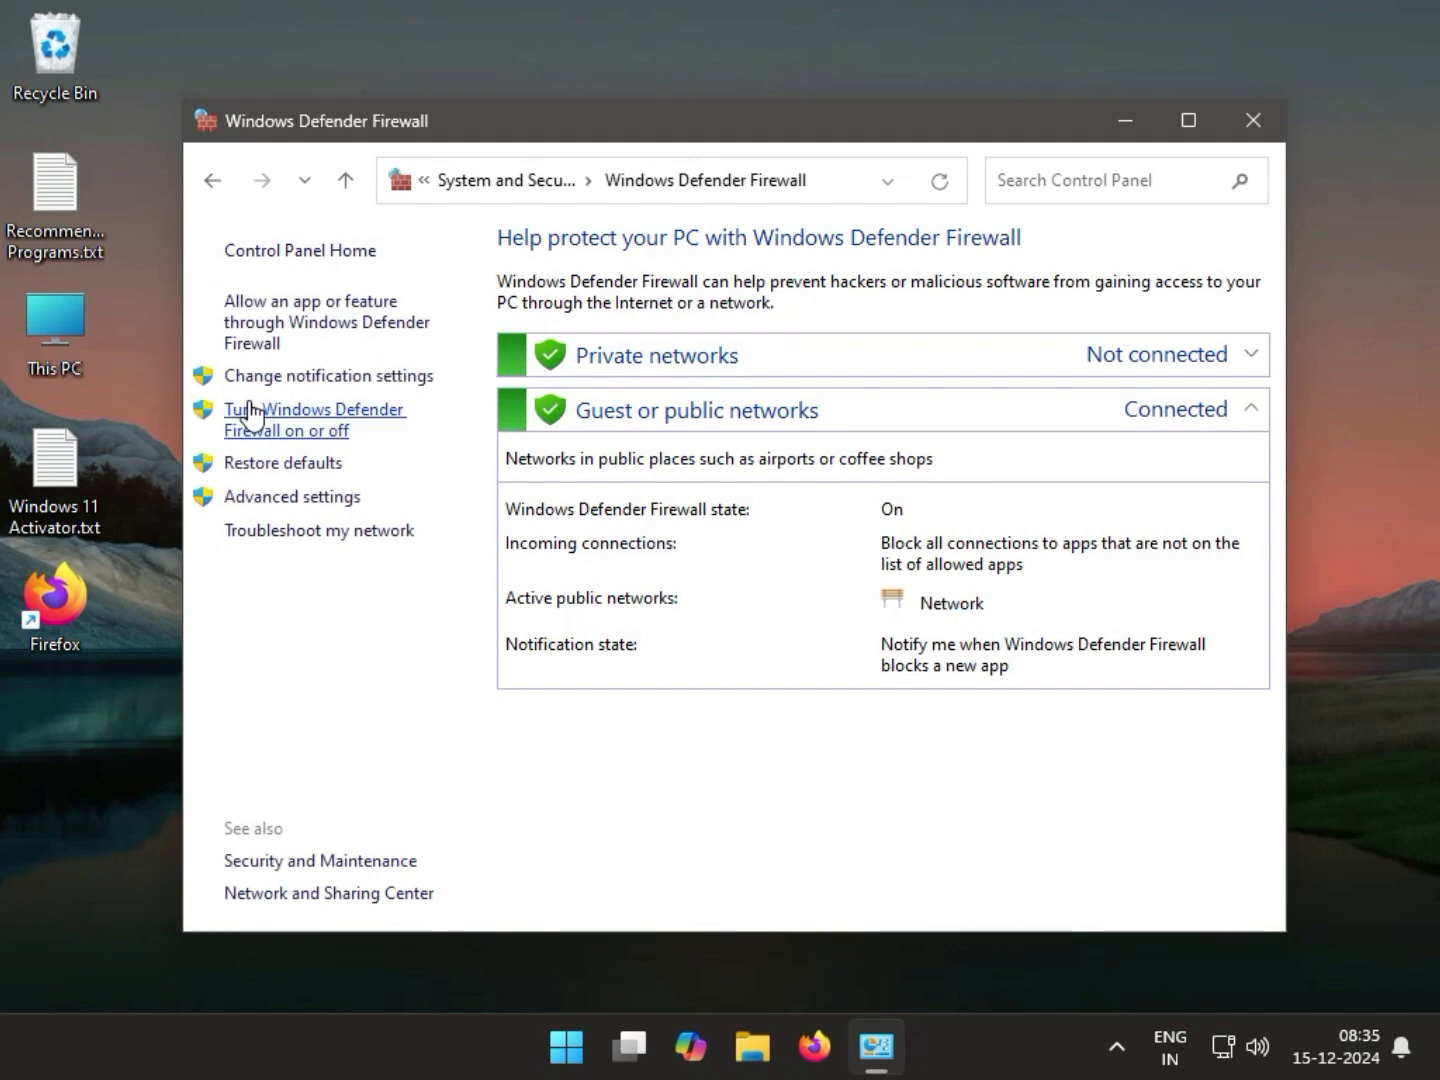
pyautogui.click(338, 419)
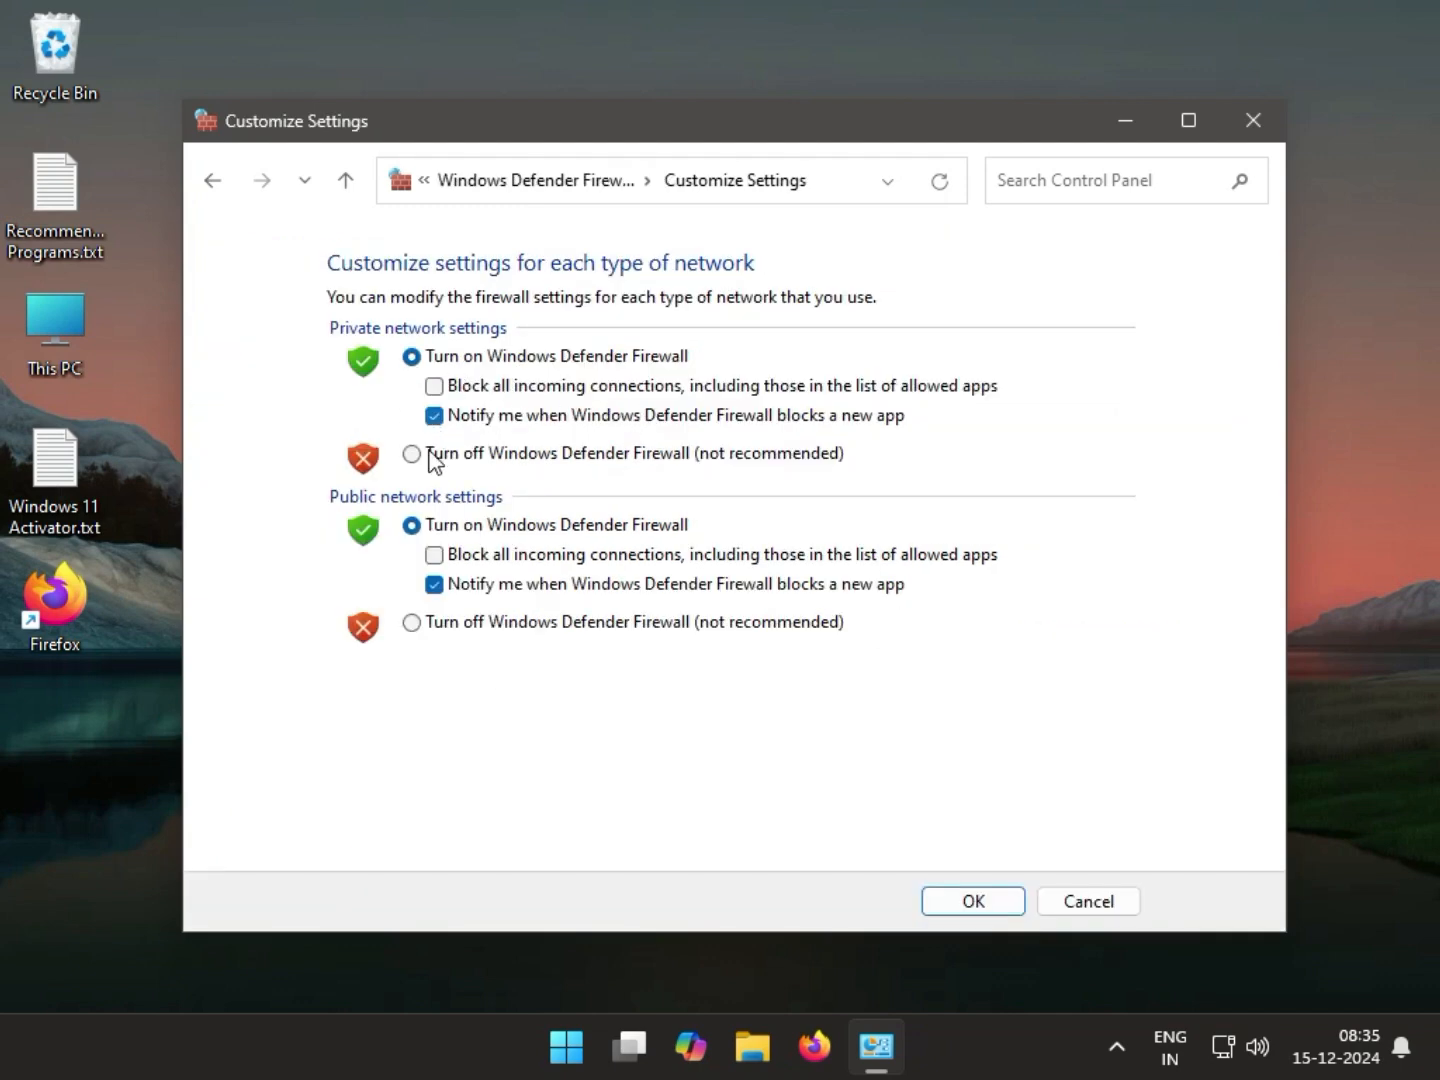
# Step: Turn off Windows Defender Firewall for both private and public networks and close the window
pyautogui.click(430, 455)
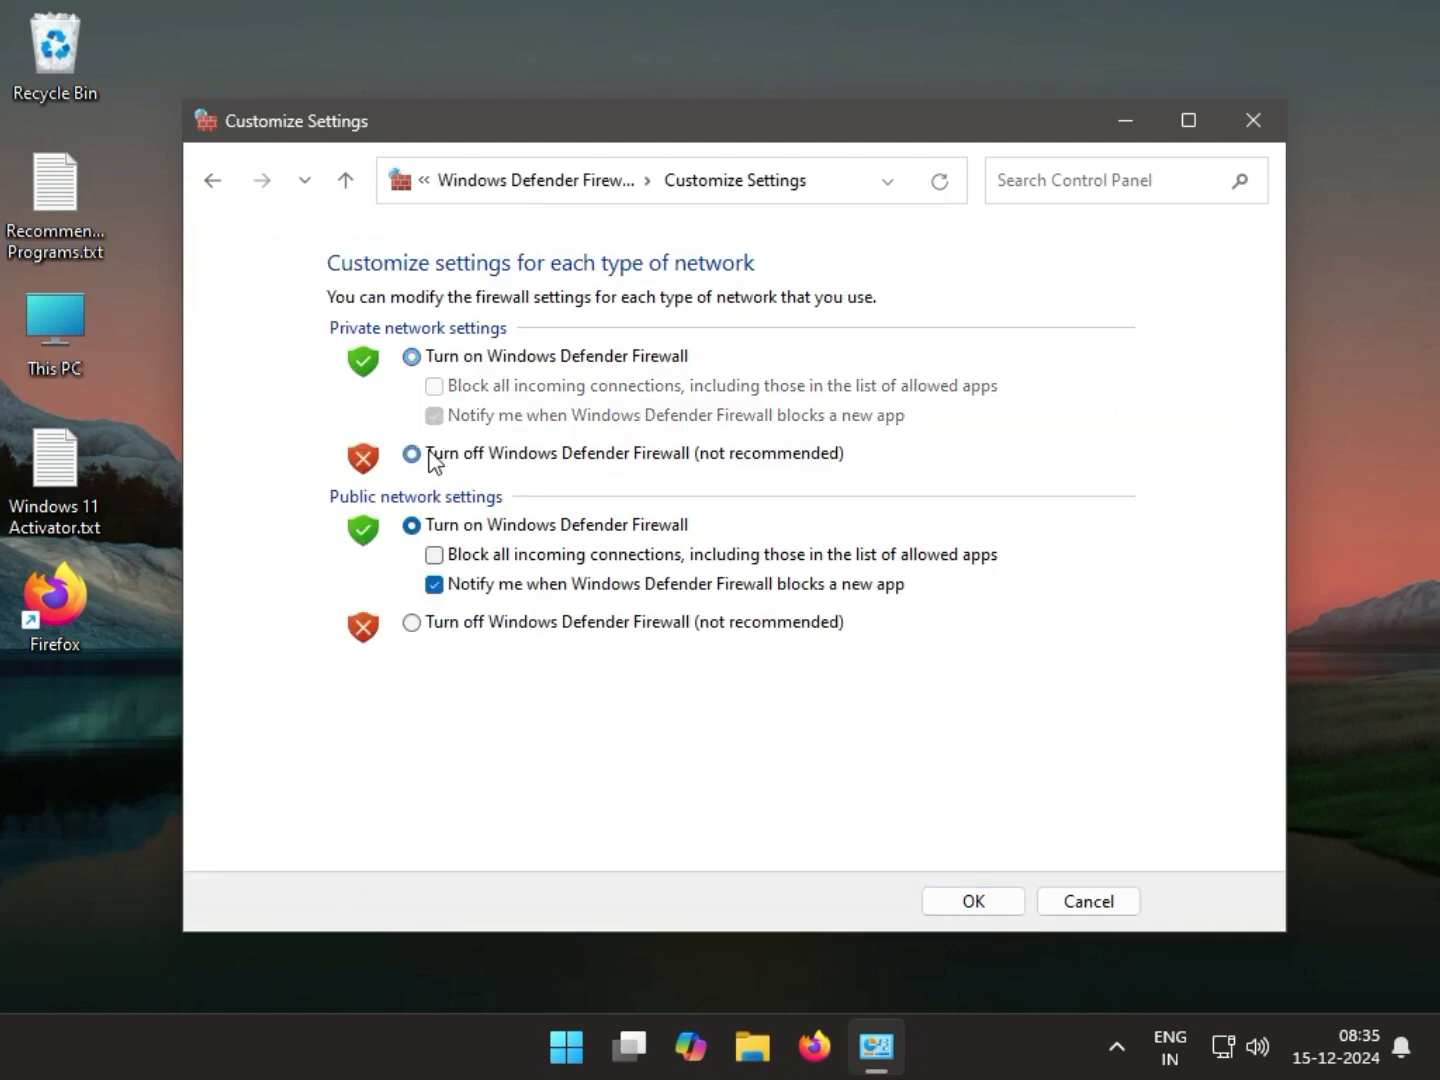
pyautogui.click(413, 623)
pyautogui.click(985, 901)
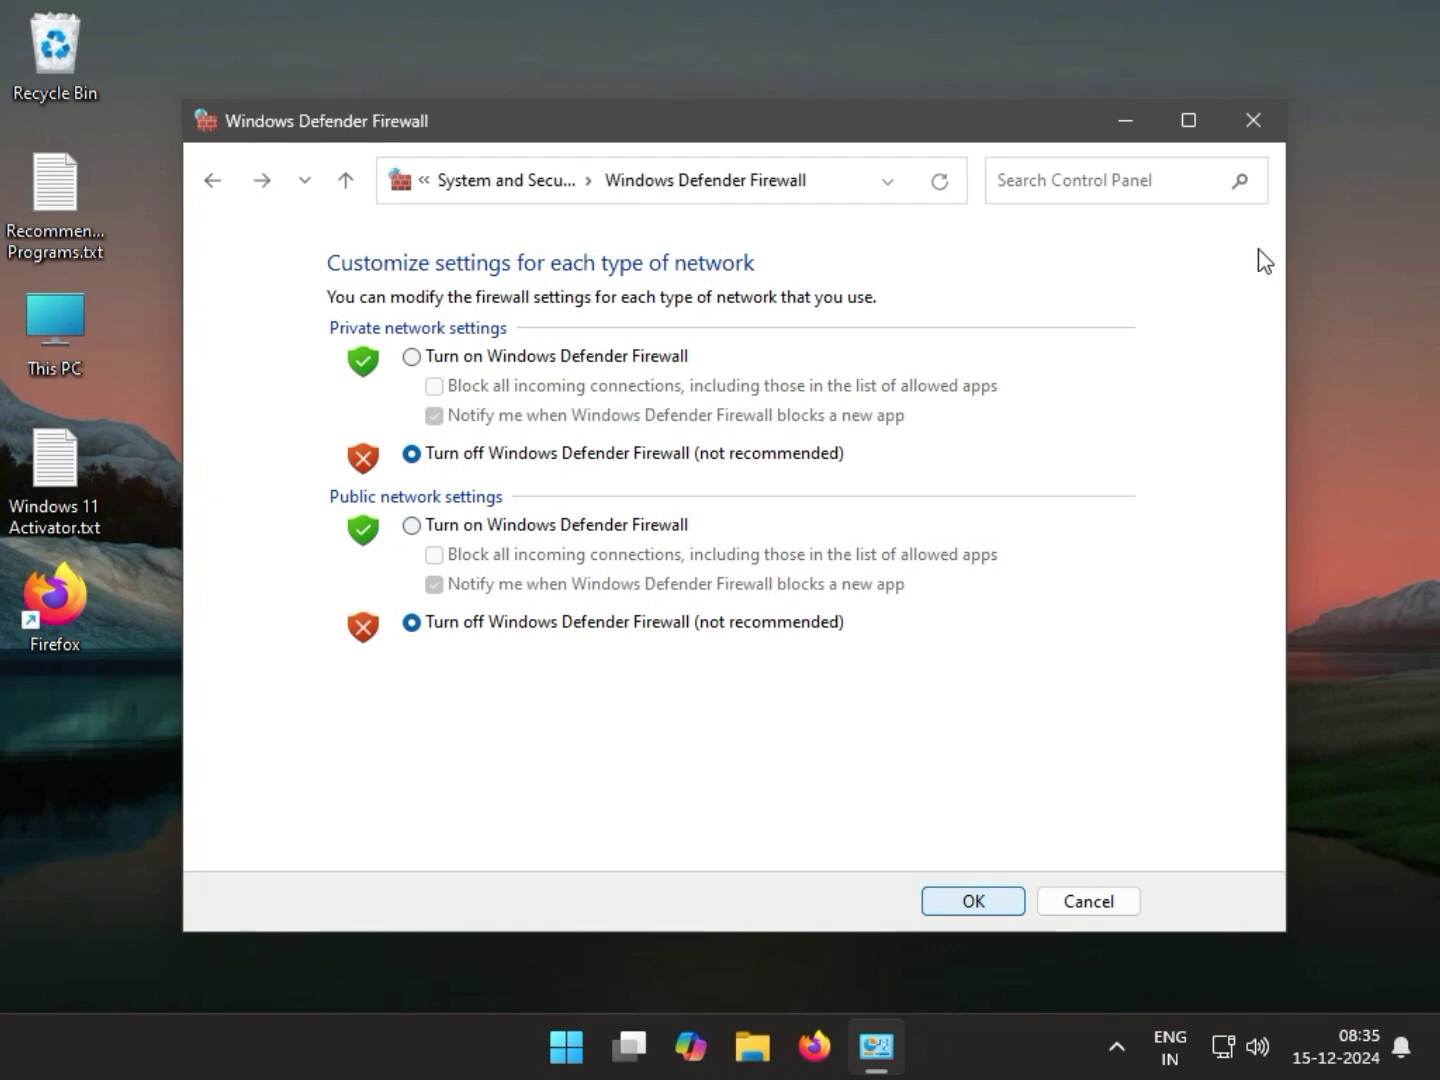
pyautogui.click(1255, 125)
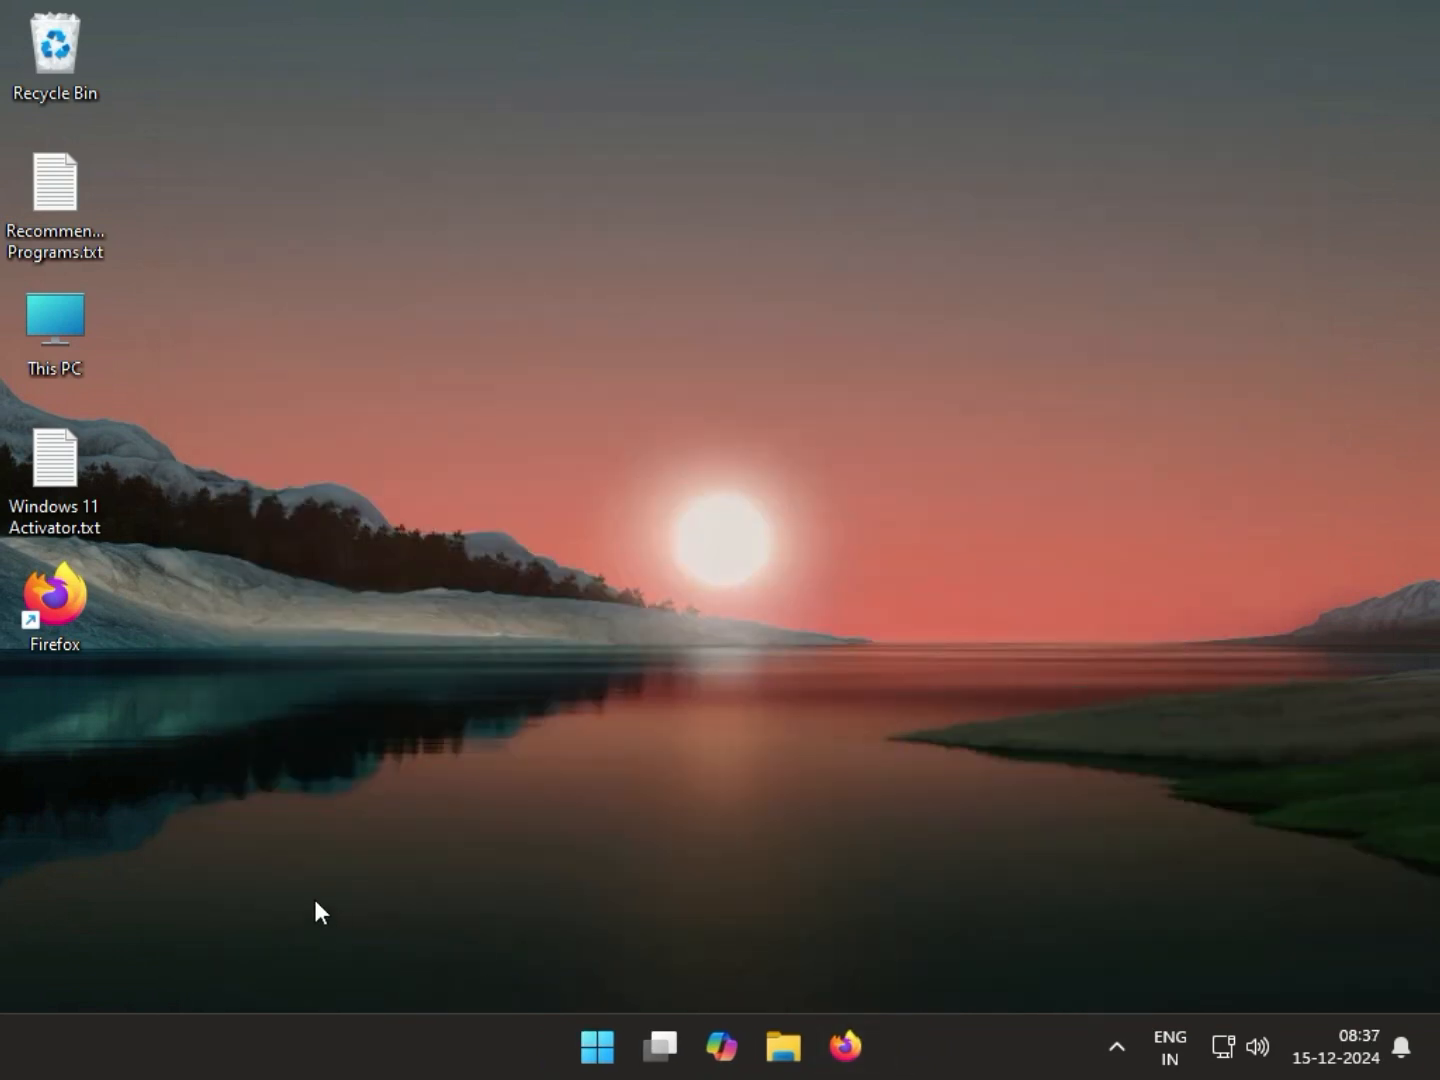
# Step: Find Microsoft Teams by searching for "team" and open its app settings
pyautogui.click(596, 1046)
pyautogui.write('te')
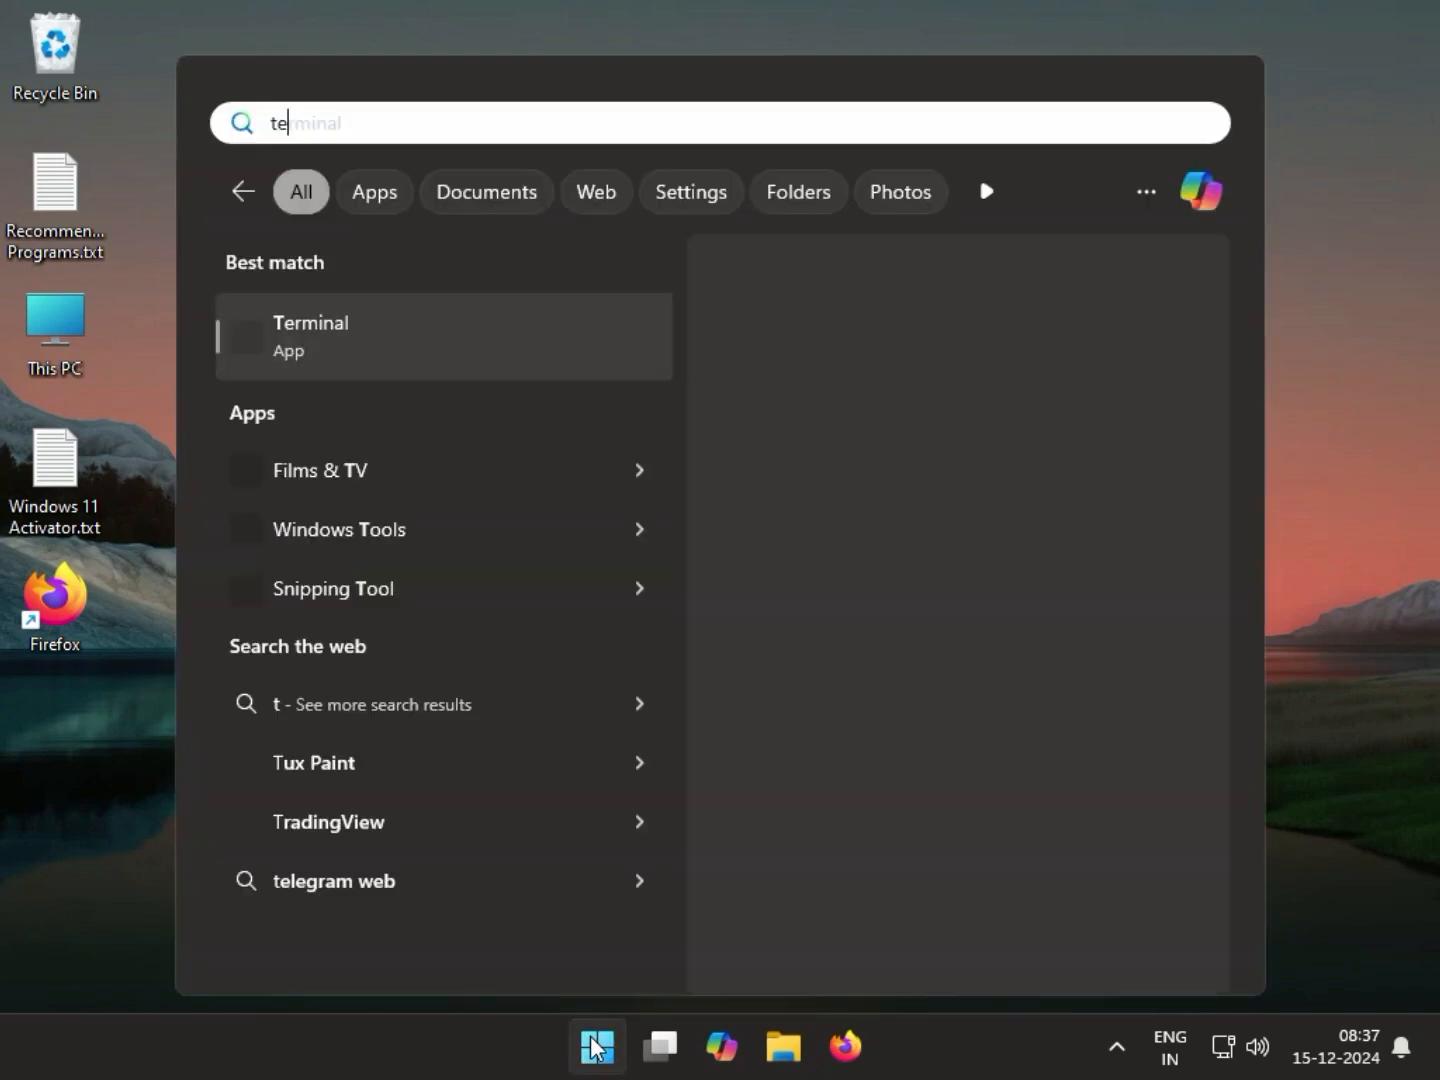
pyautogui.write('am')
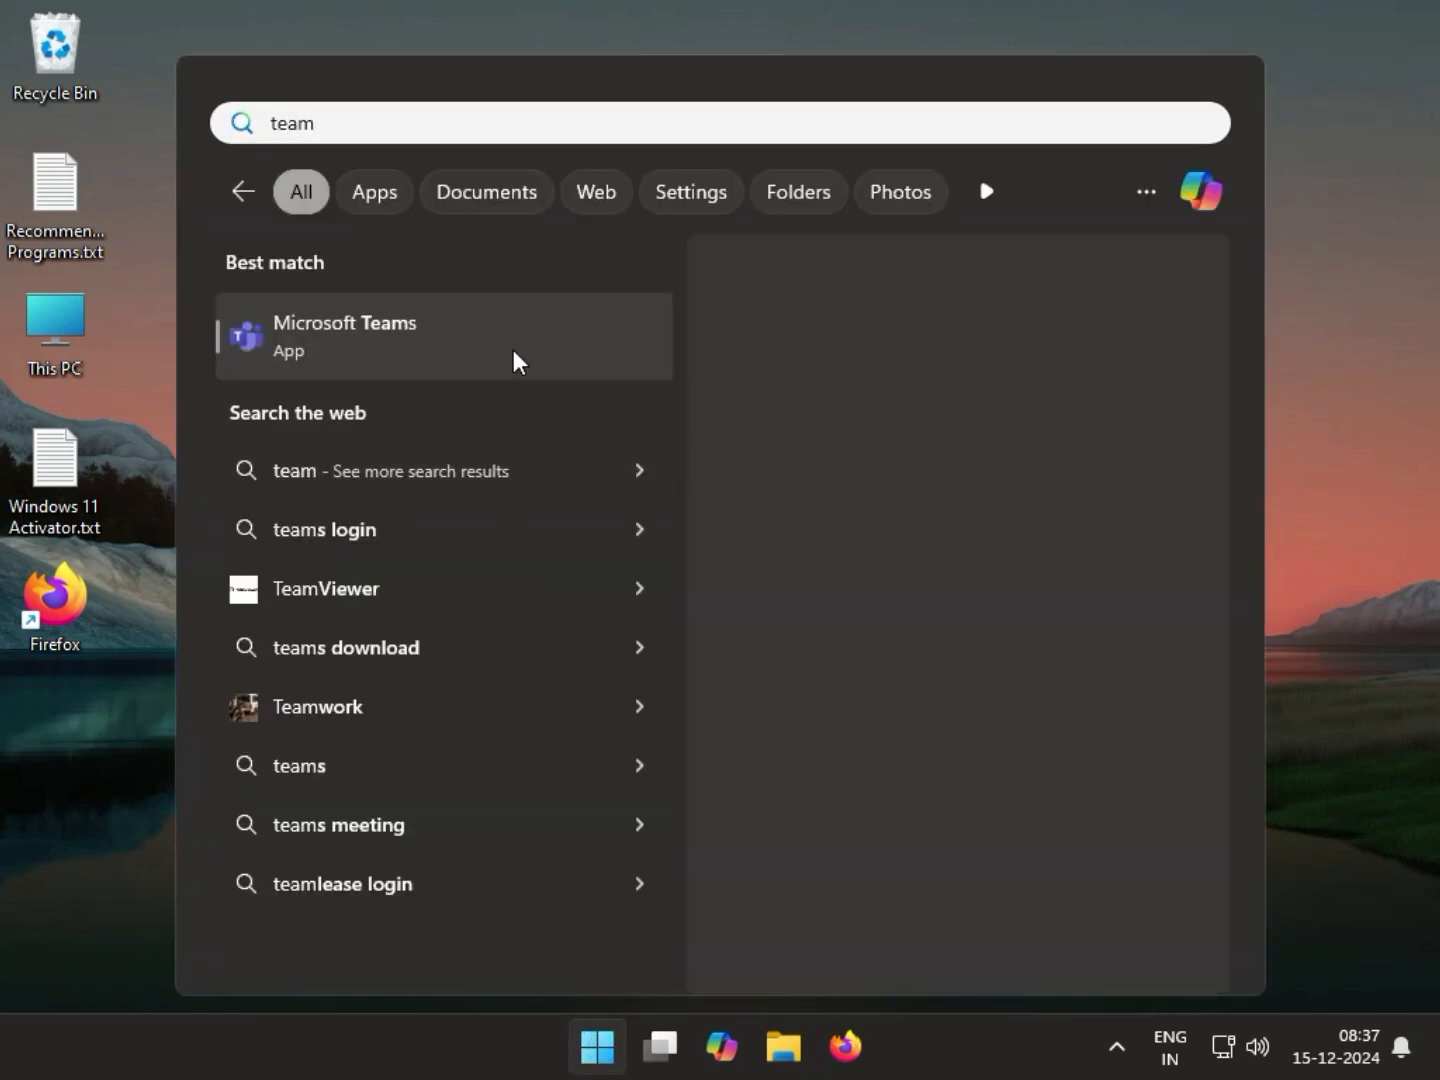
pyautogui.rightClick(518, 361)
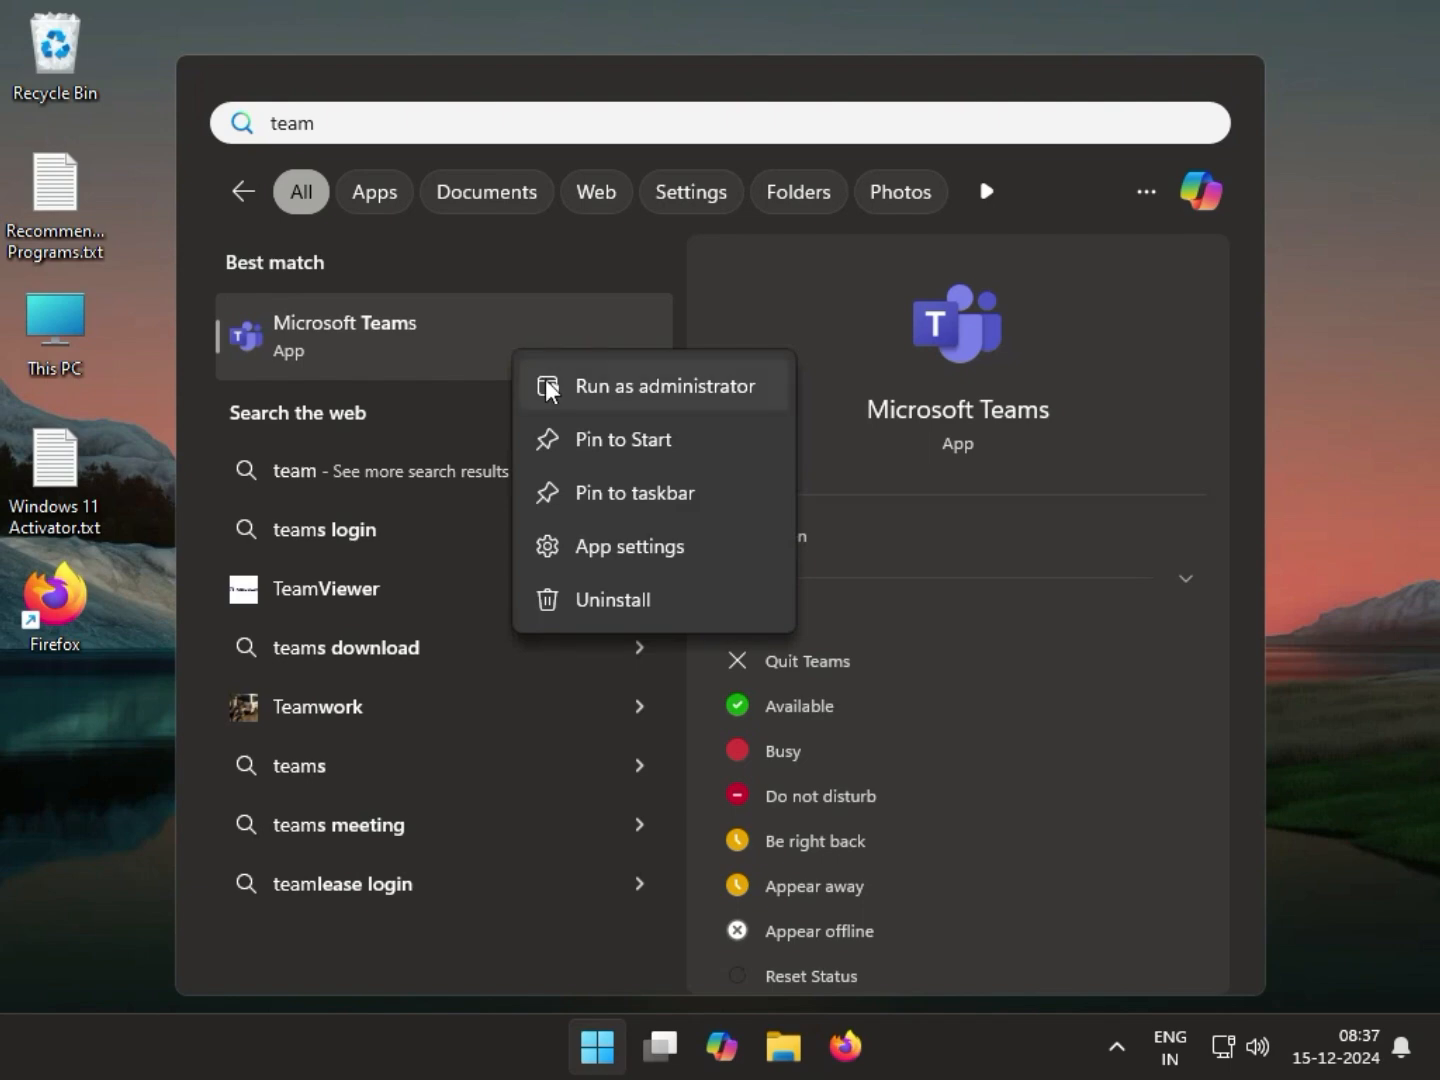
pyautogui.click(611, 558)
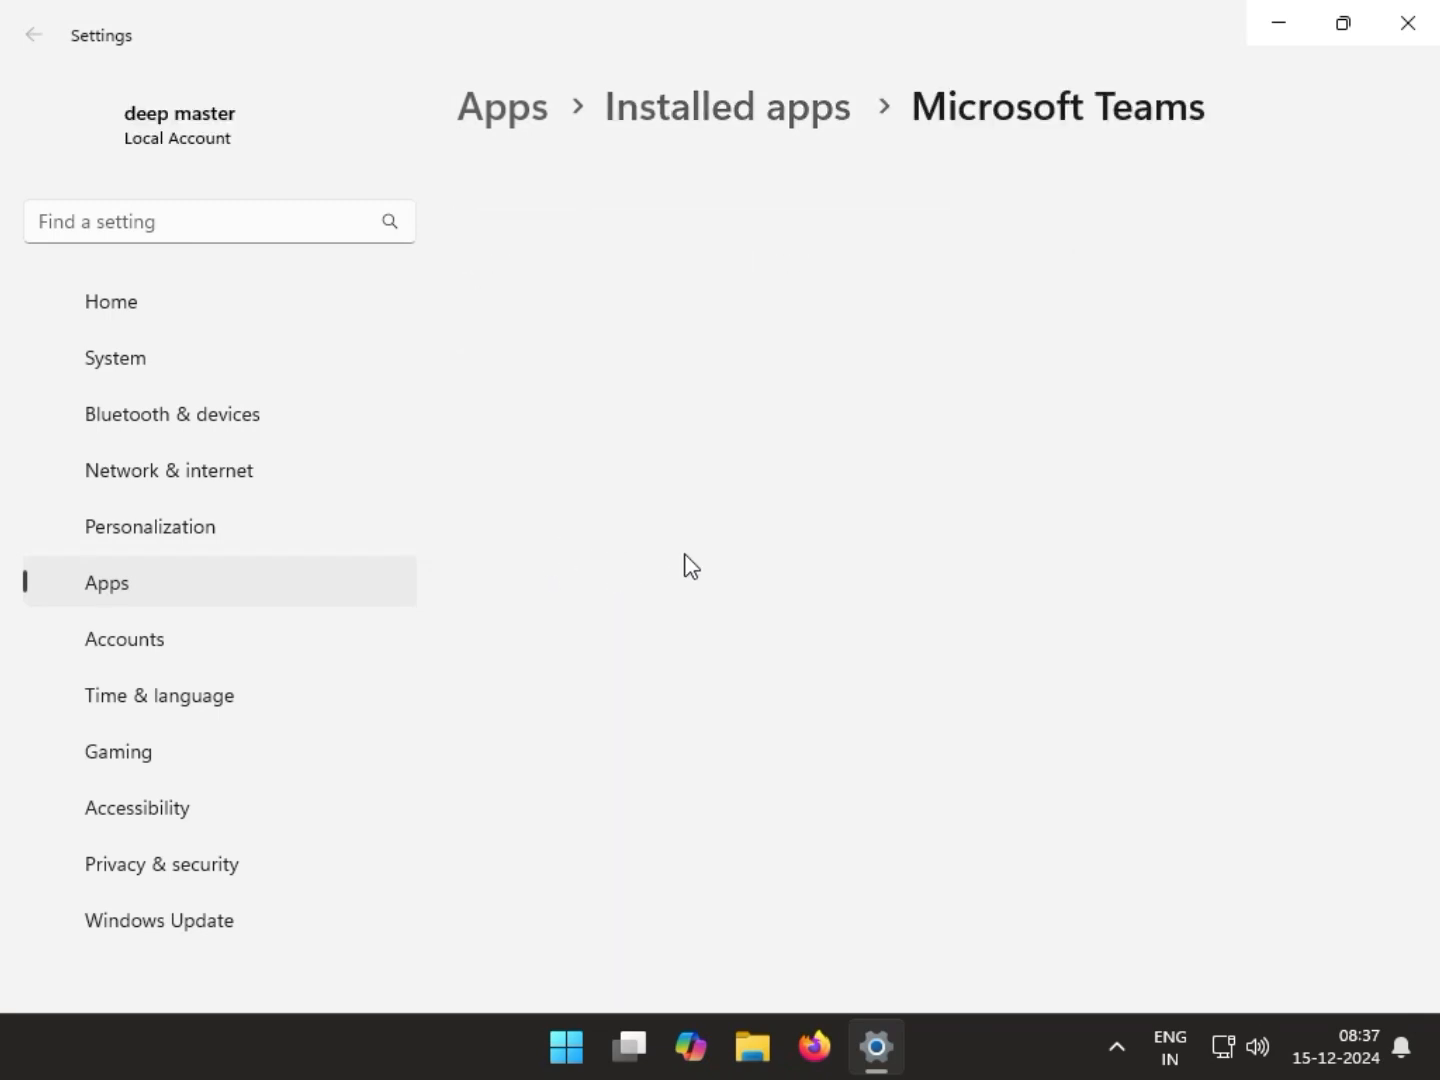
# Step: Reset, repair and terminate the Microsoft Teams app, confirming the data reset, and close Settings
pyautogui.scroll(-10, 901, 652)
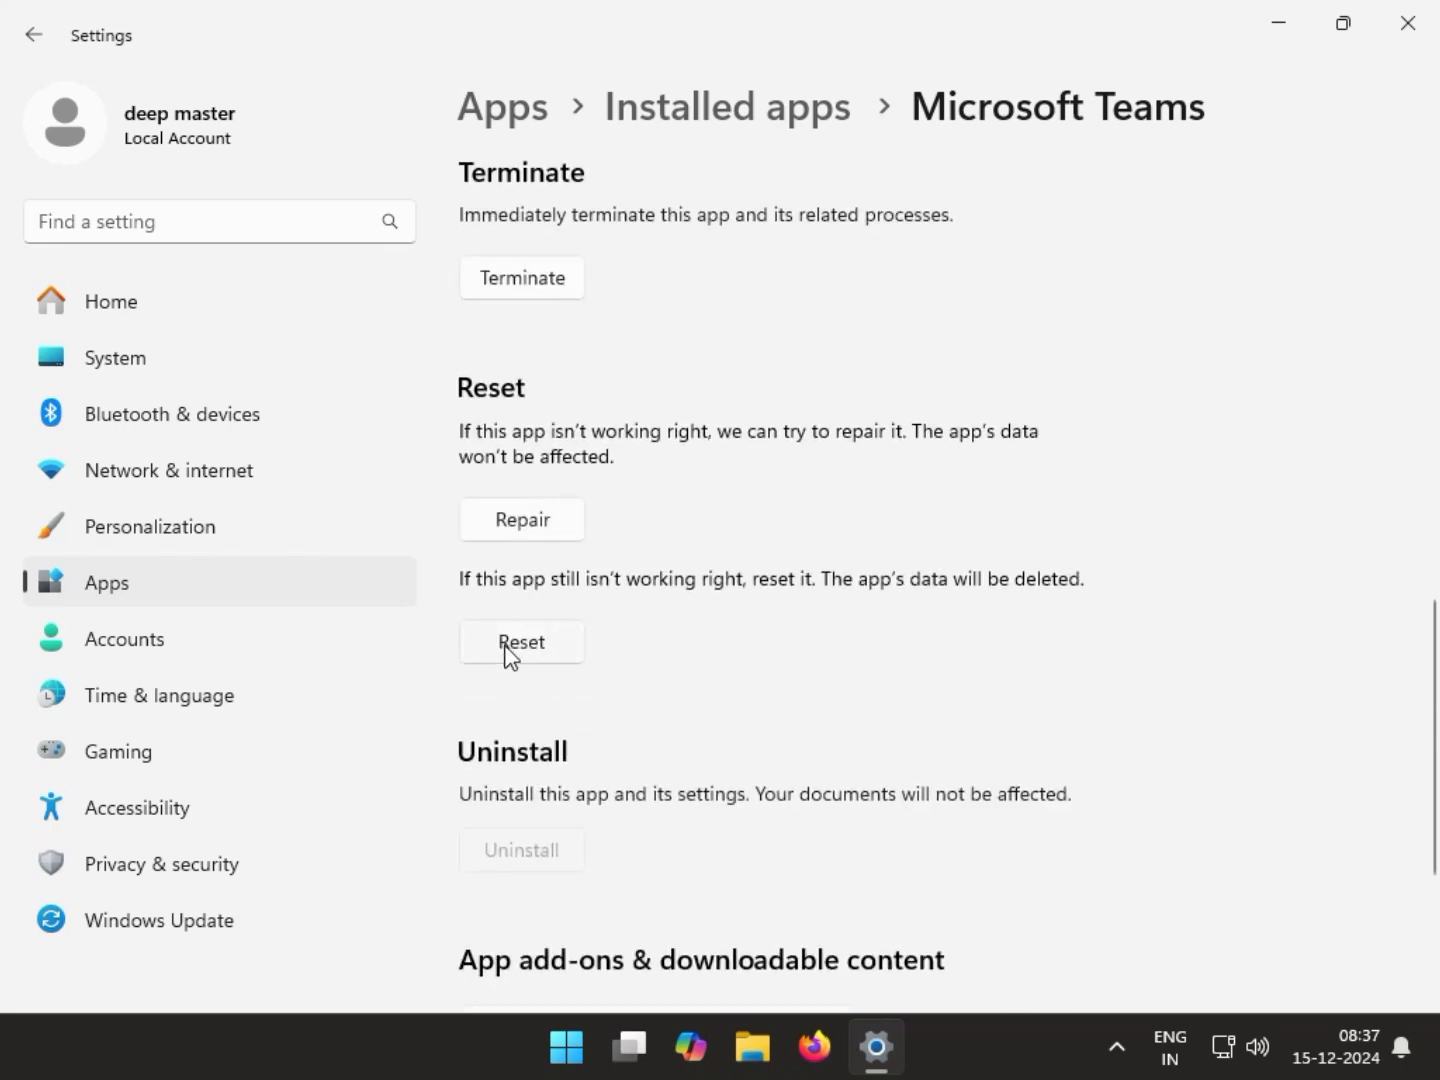
pyautogui.click(515, 651)
pyautogui.click(610, 581)
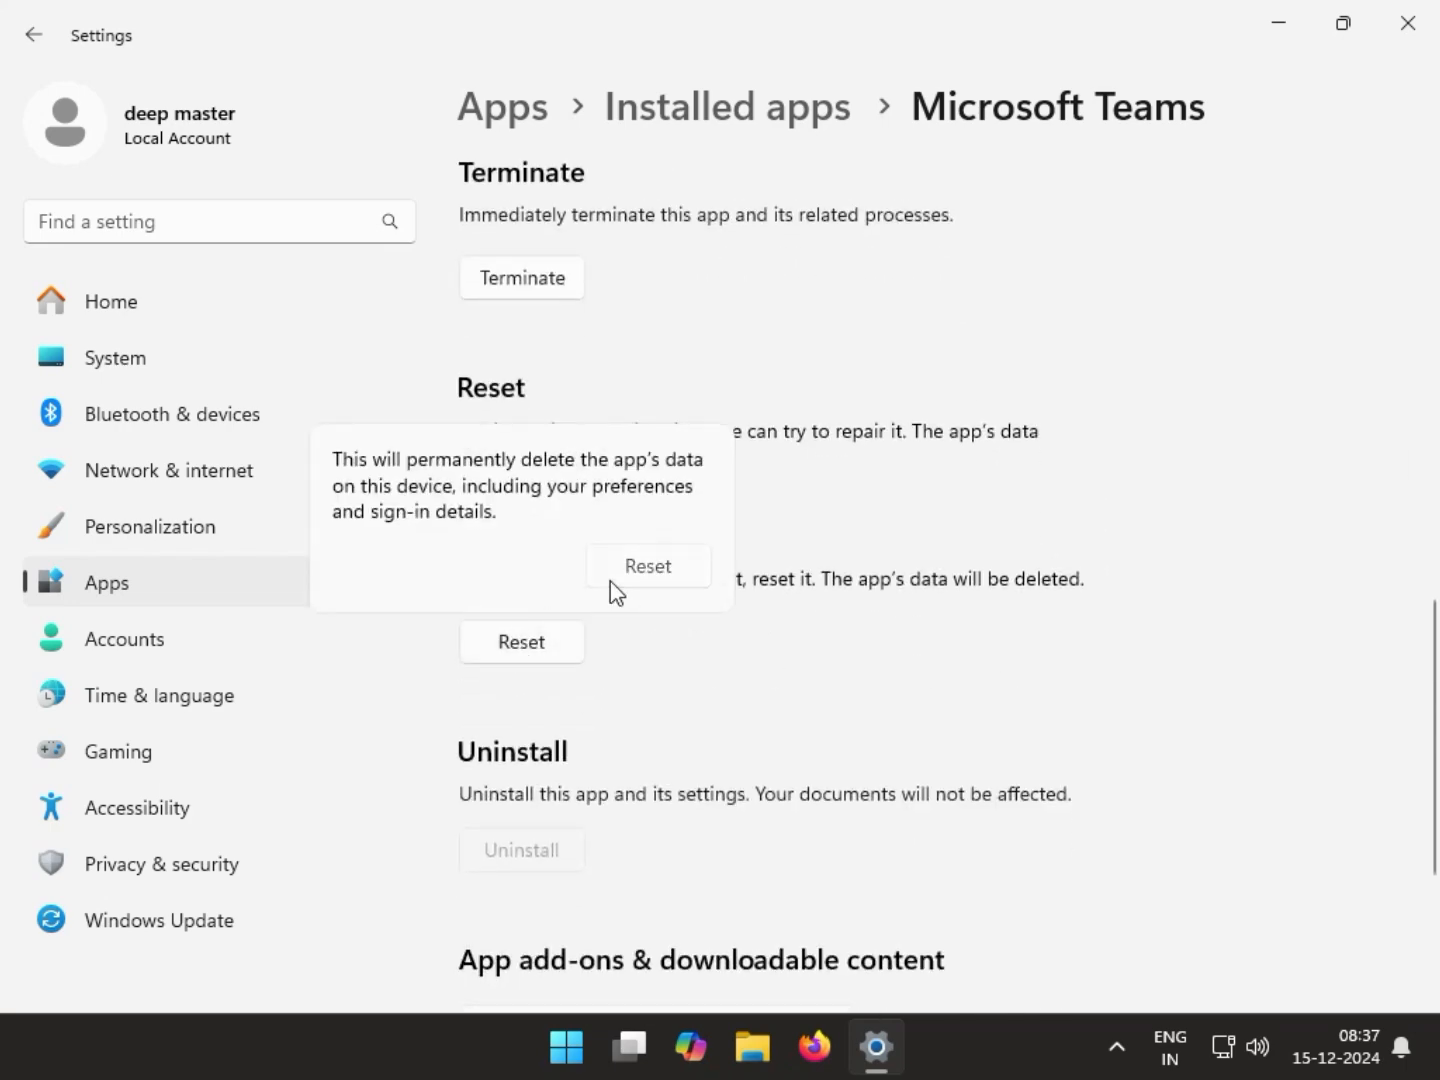
pyautogui.click(545, 526)
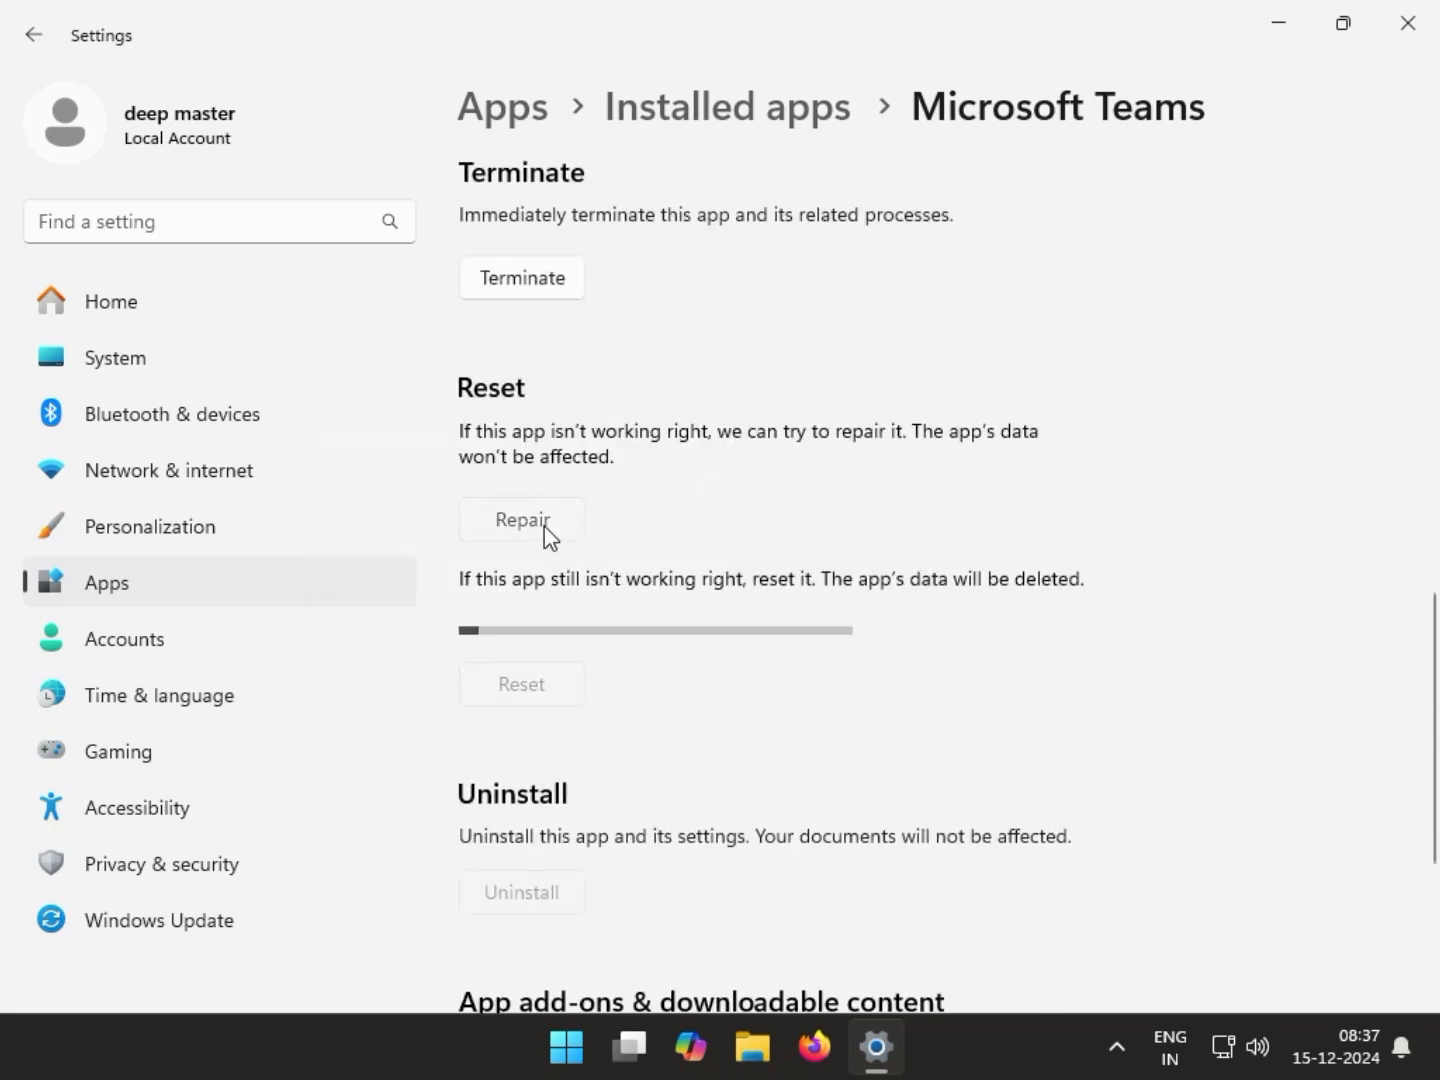
pyautogui.click(541, 275)
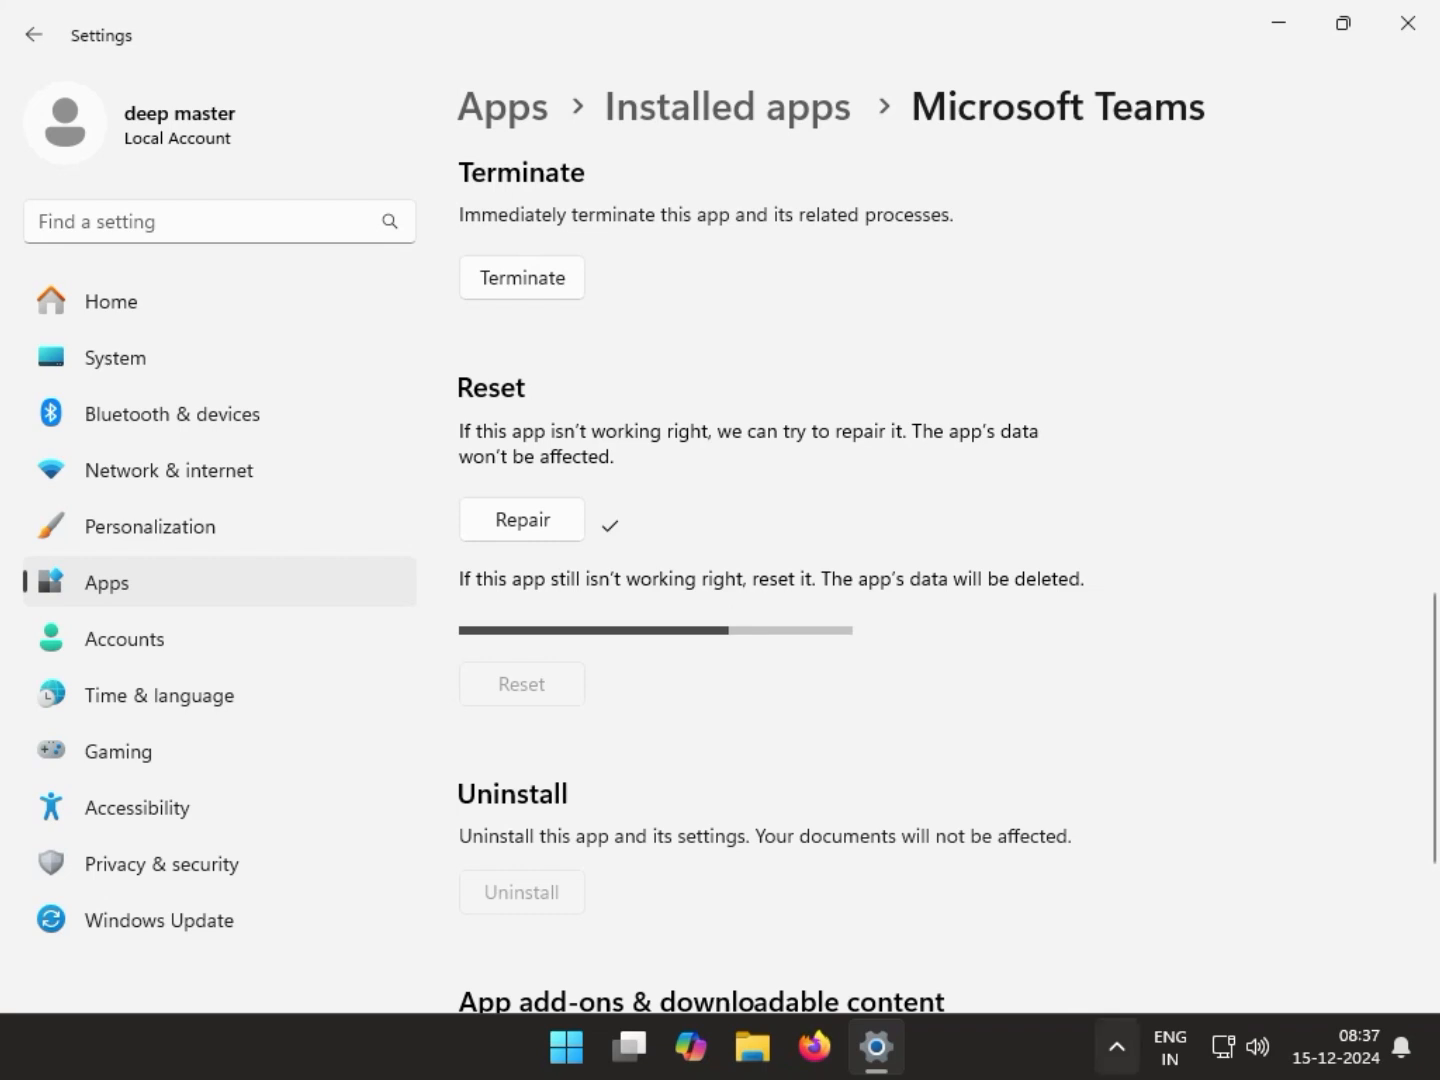
pyautogui.click(1406, 18)
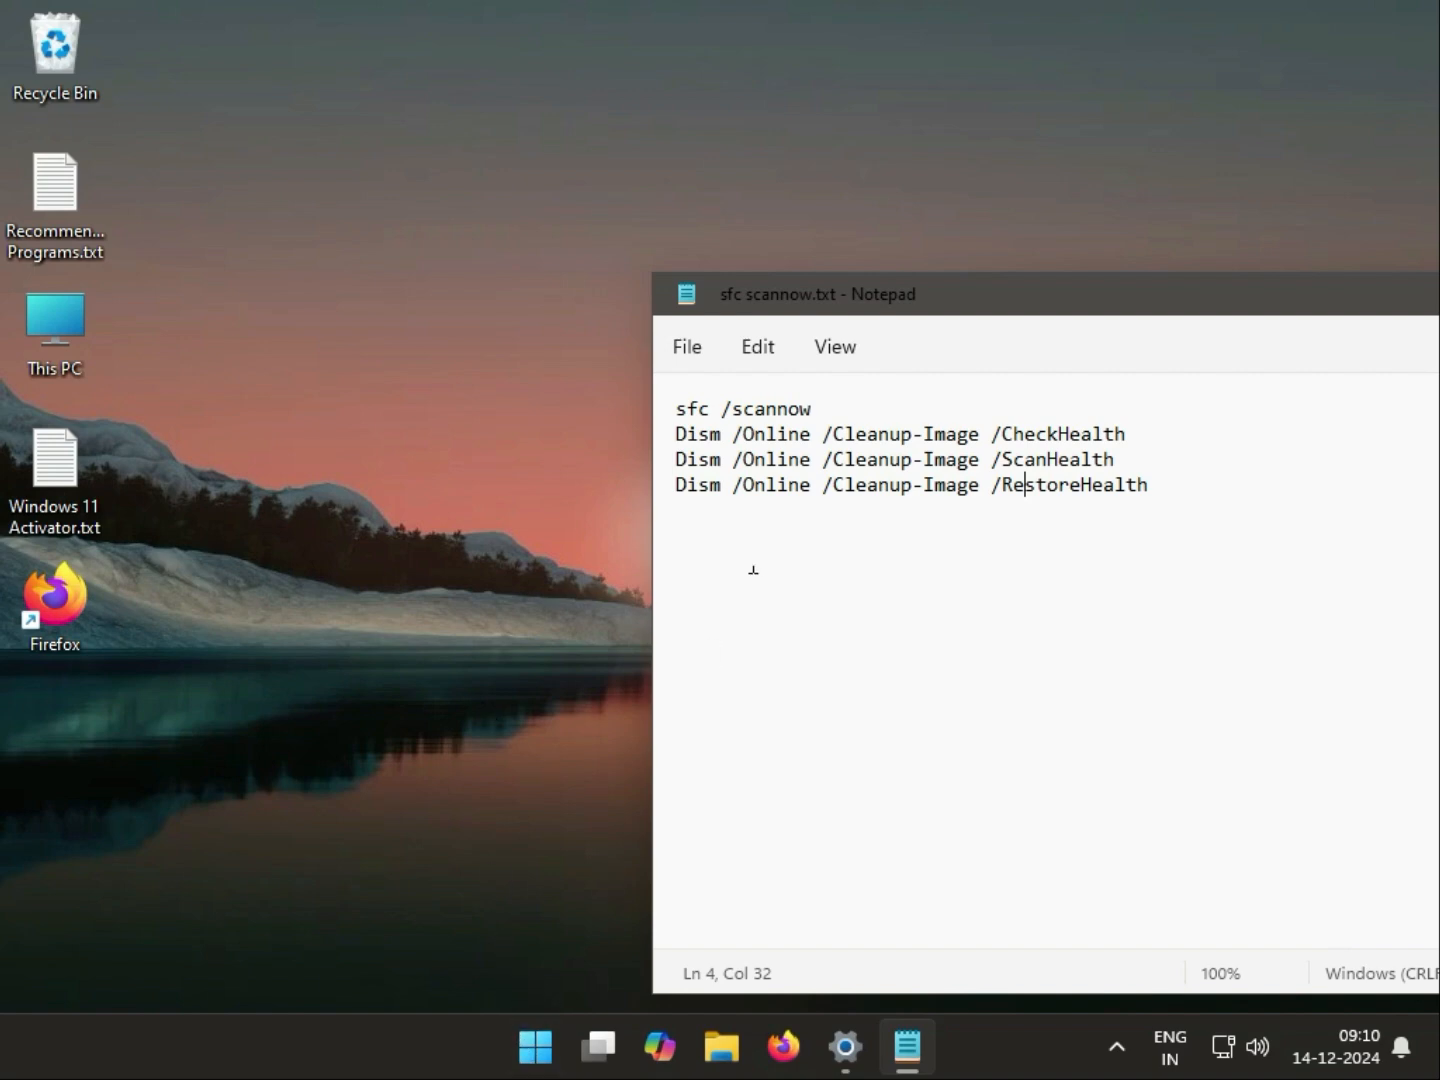
pyautogui.moveTo(765, 526); pyautogui.dragTo(663, 433)
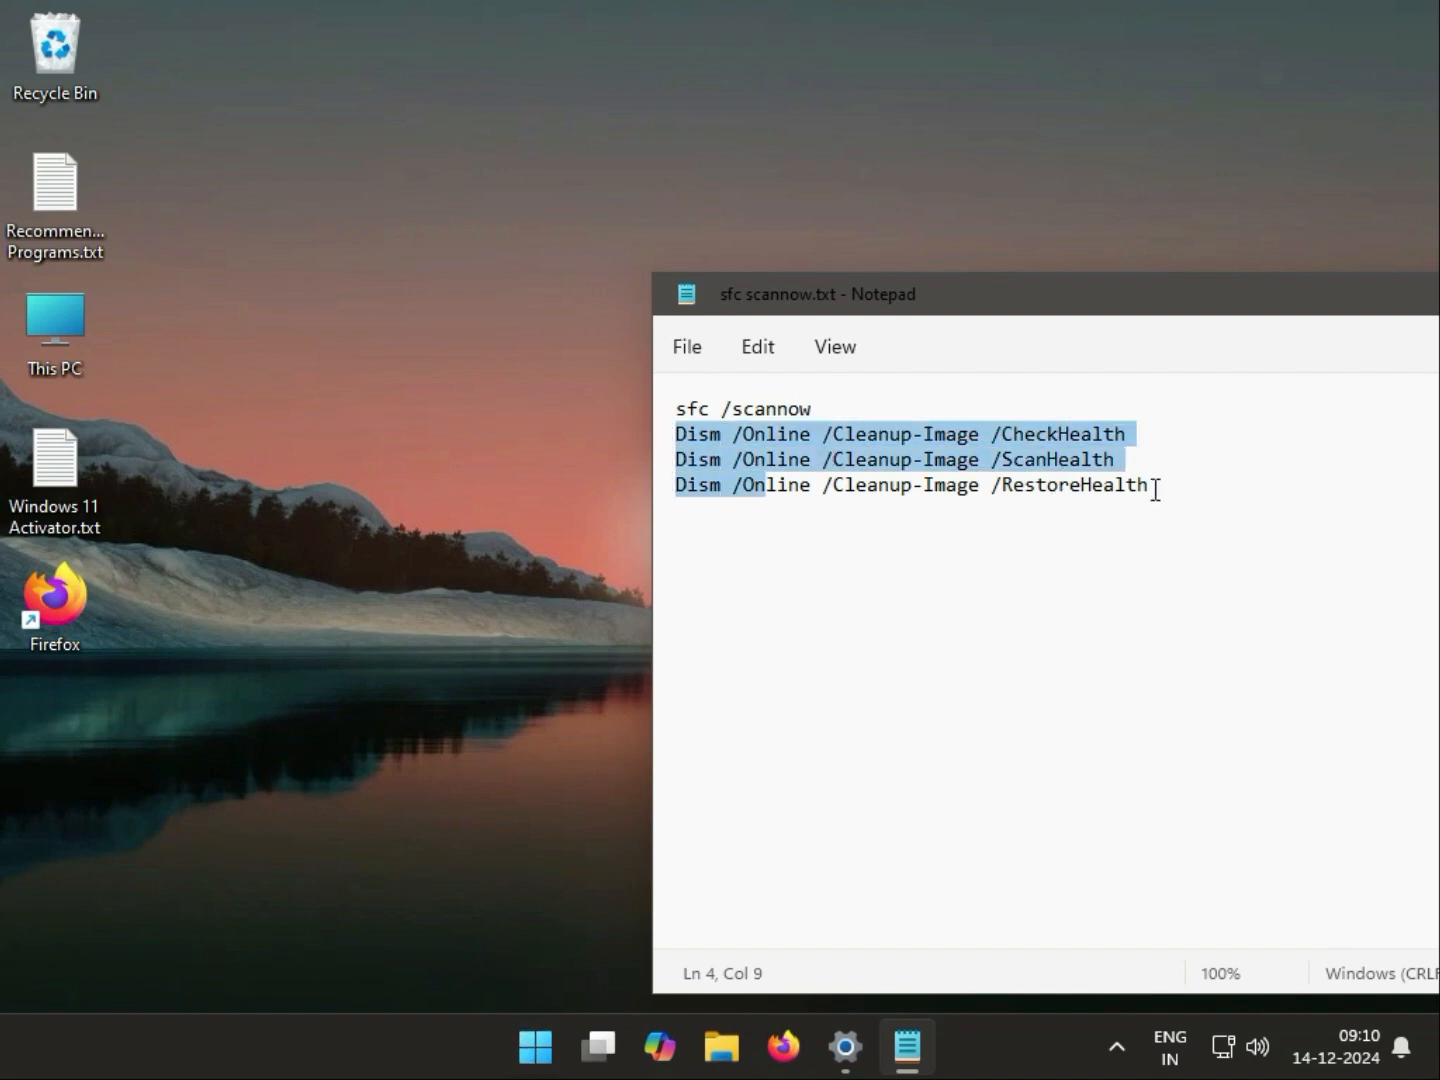
pyautogui.moveTo(1151, 485); pyautogui.dragTo(661, 398)
pyautogui.click(603, 535)
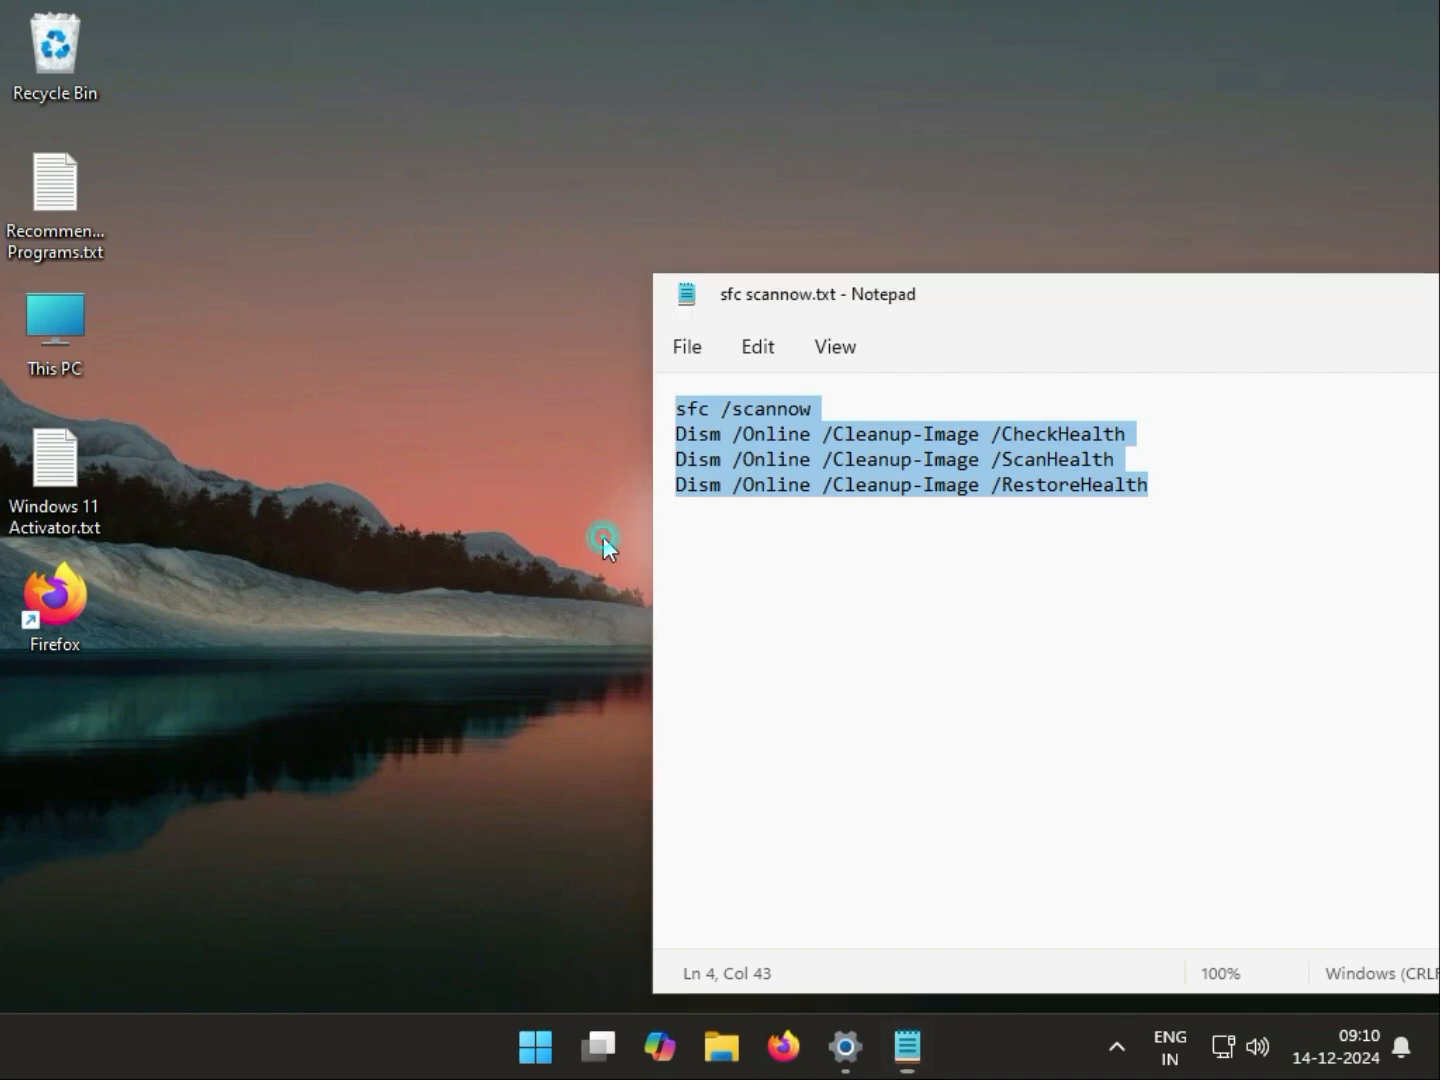
# Step: Open Command Prompt as administrator and approve the elevation request
pyautogui.click(535, 1048)
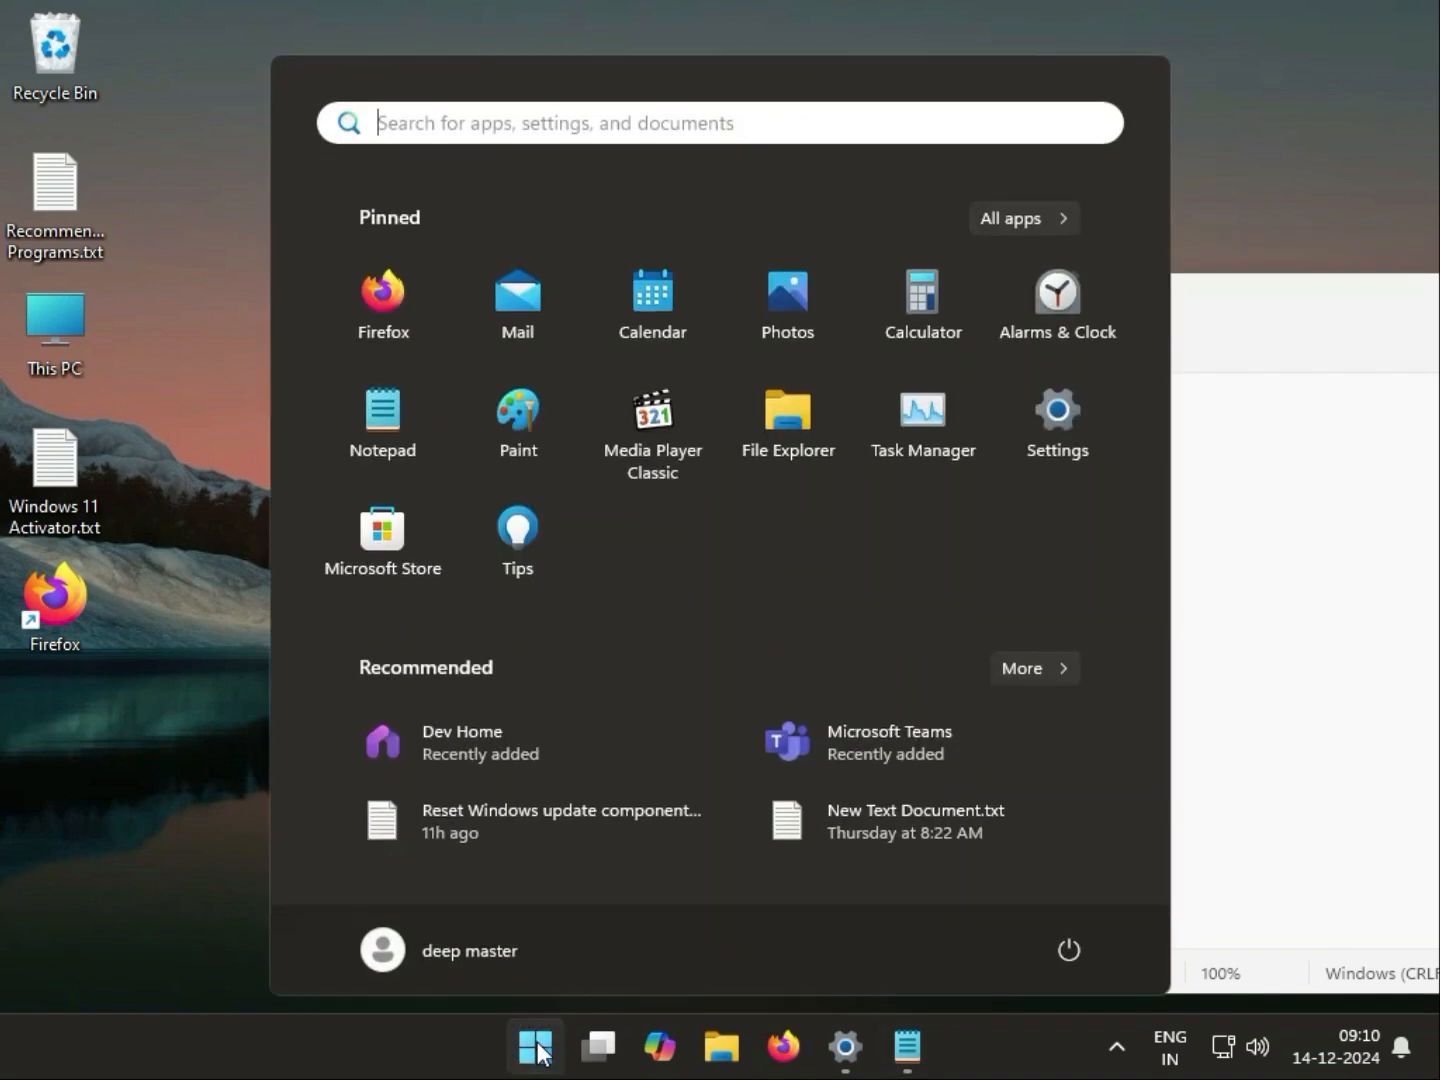
pyautogui.write('cmd')
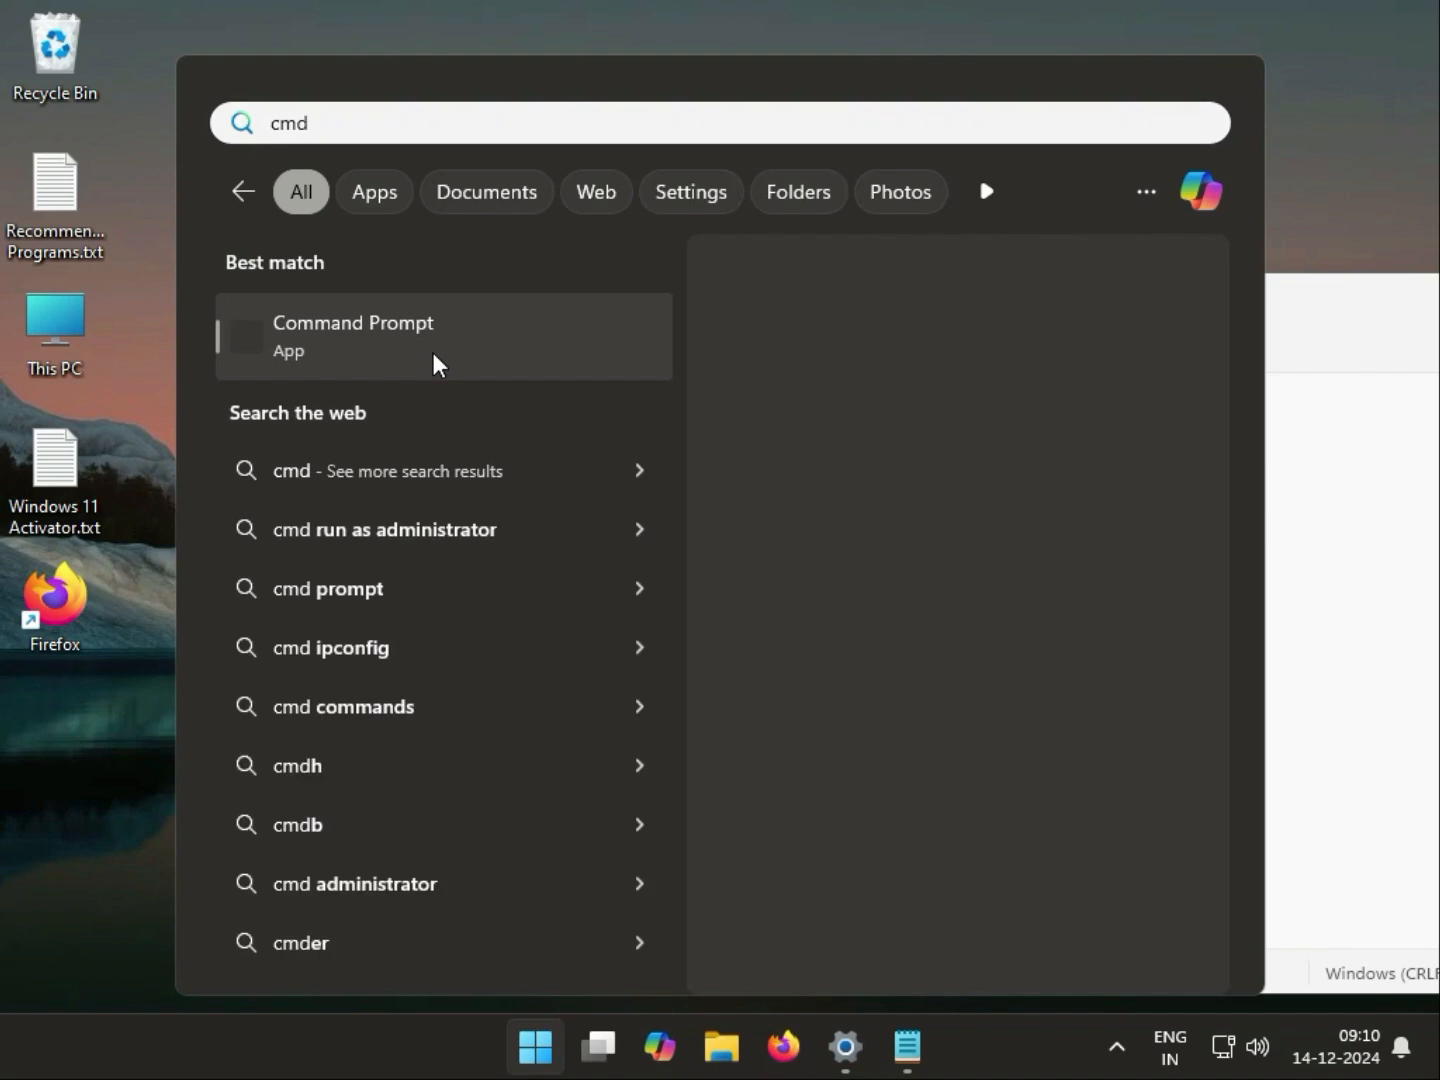
pyautogui.rightClick(437, 363)
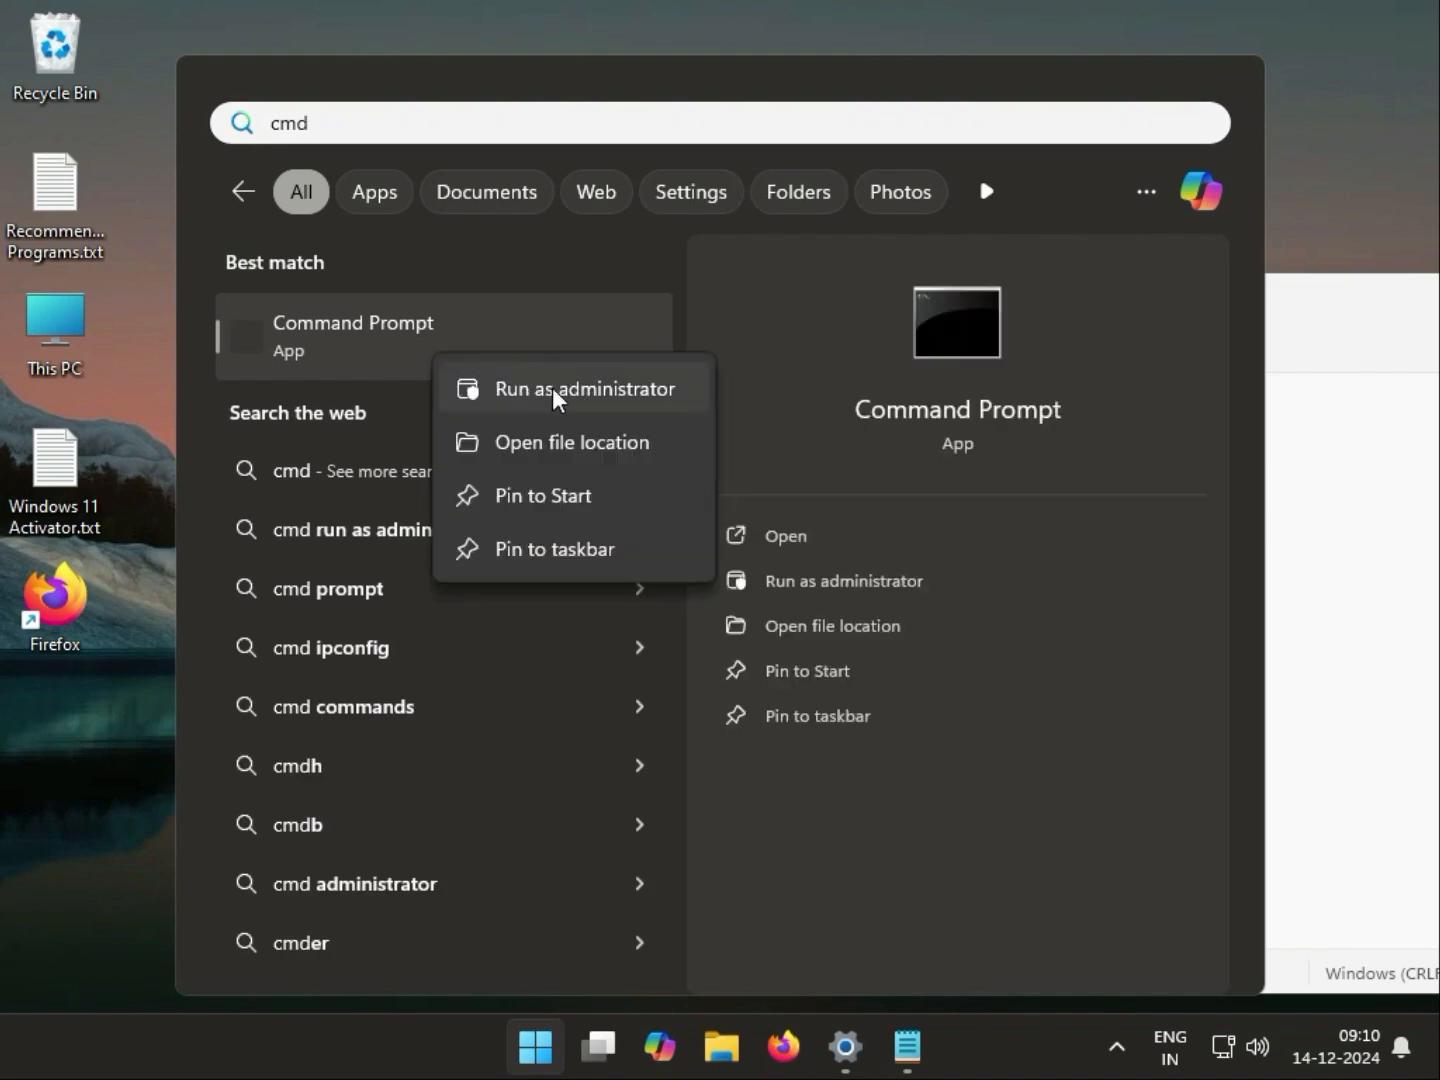
pyautogui.click(587, 390)
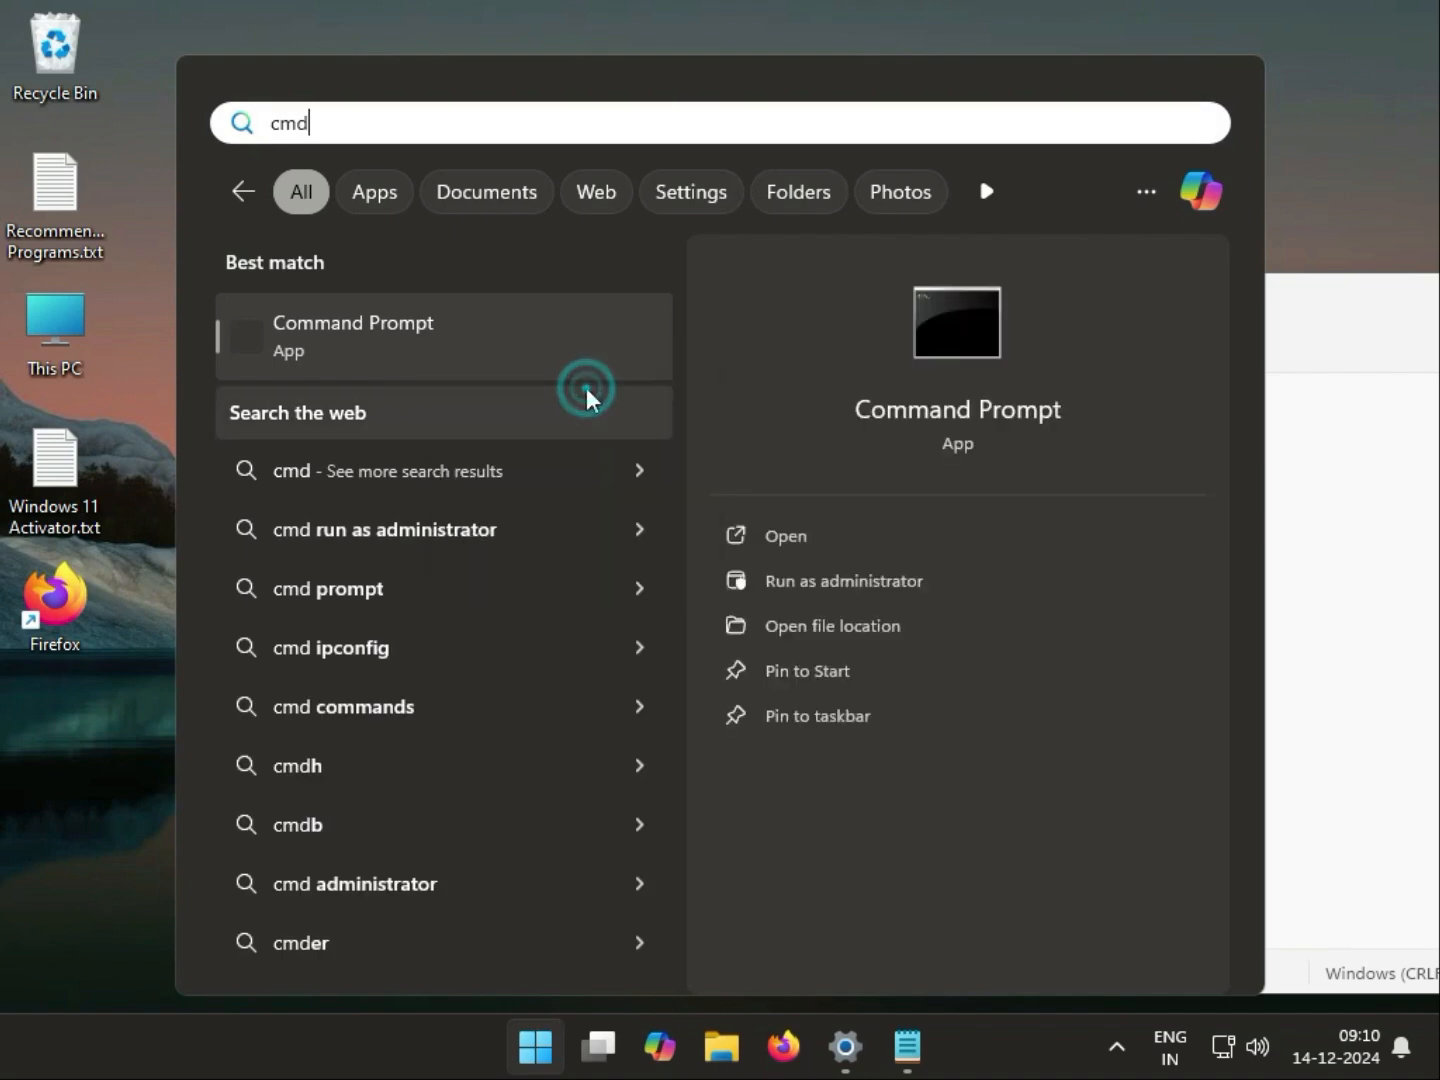
pyautogui.click(586, 751)
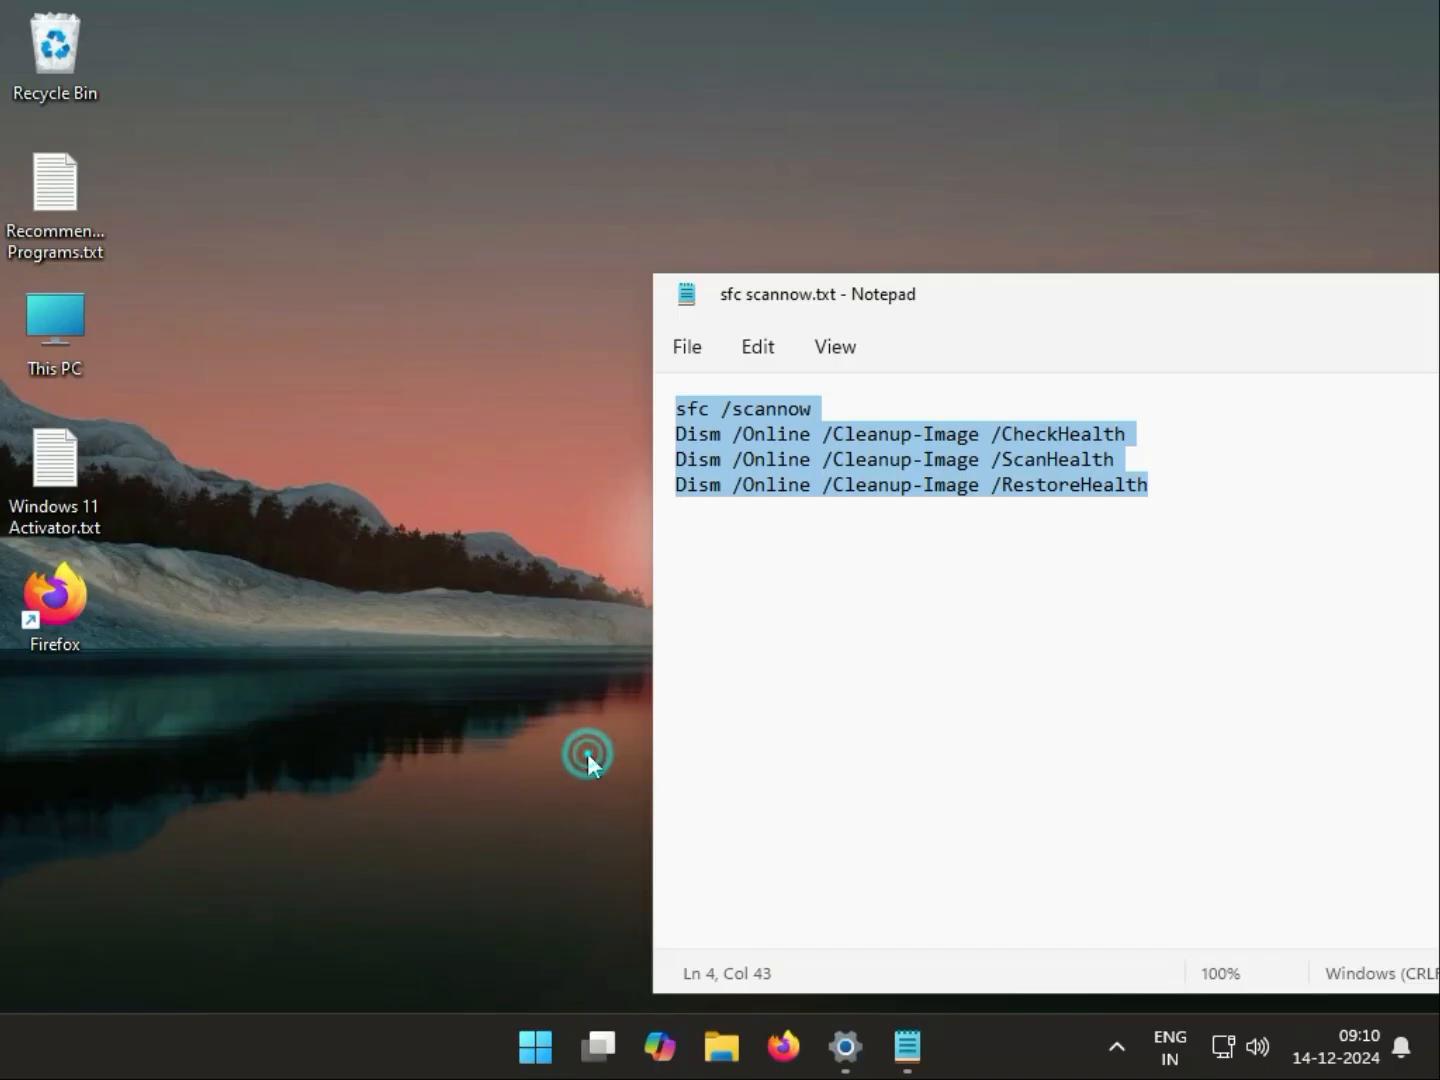
# Step: Copy the sfc /scannow command from the sfc scannow.txt notes and run it in the administrator Command Prompt
pyautogui.click(796, 816)
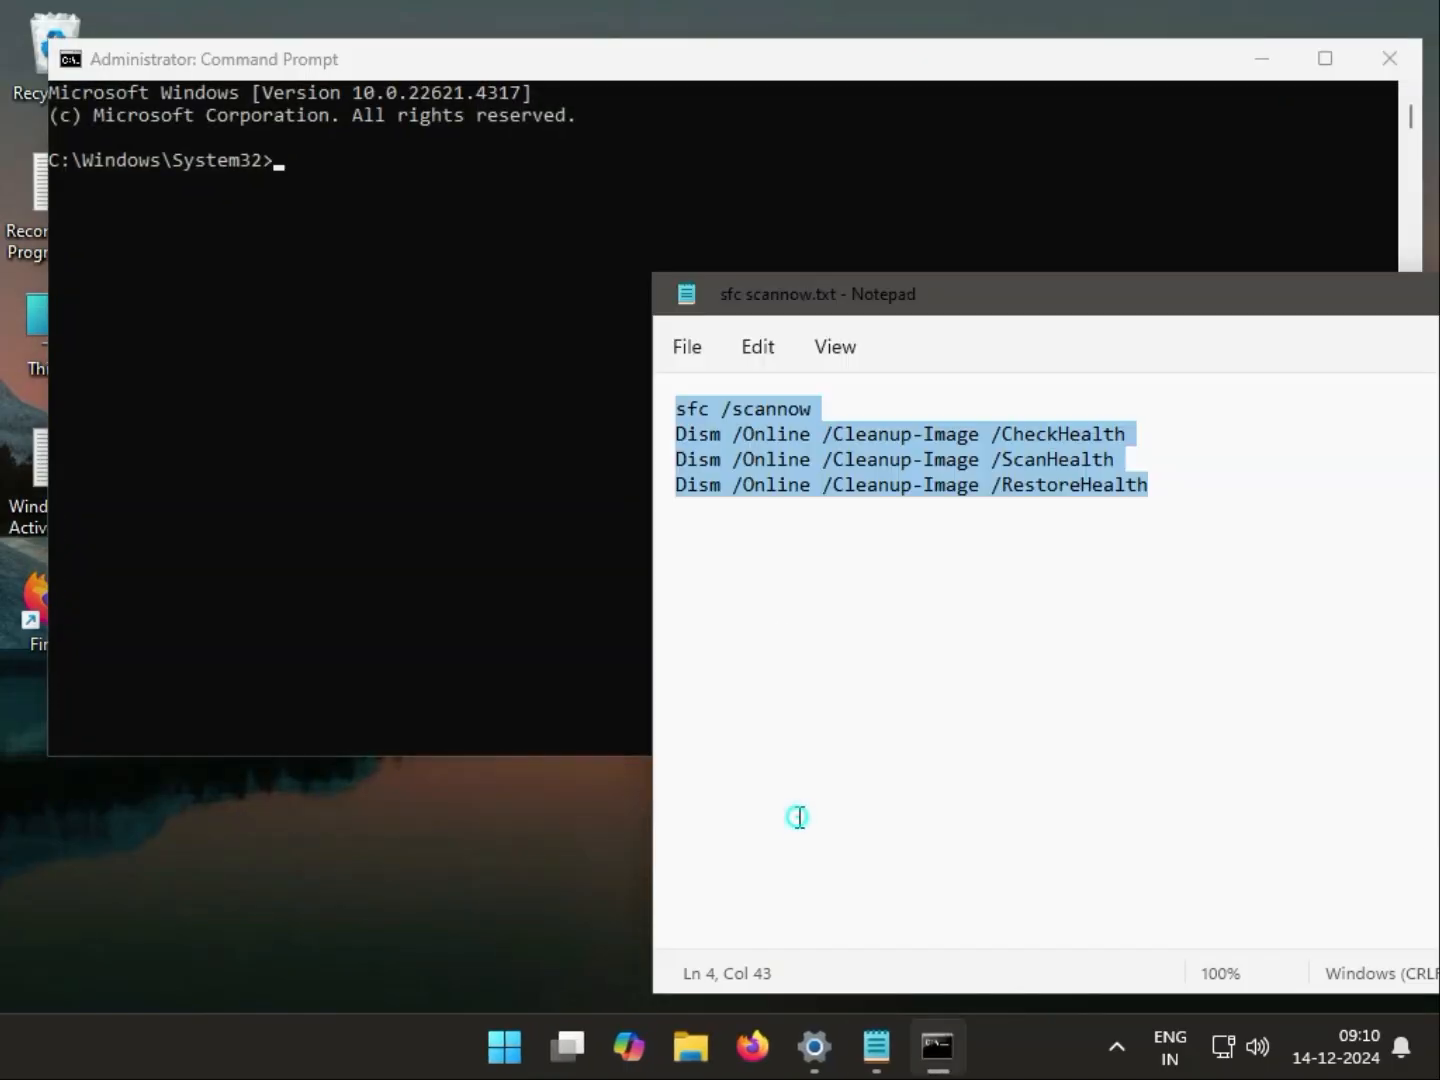
pyautogui.moveTo(680, 408); pyautogui.dragTo(822, 409)
pyautogui.hotkey('ctrl', 'c')
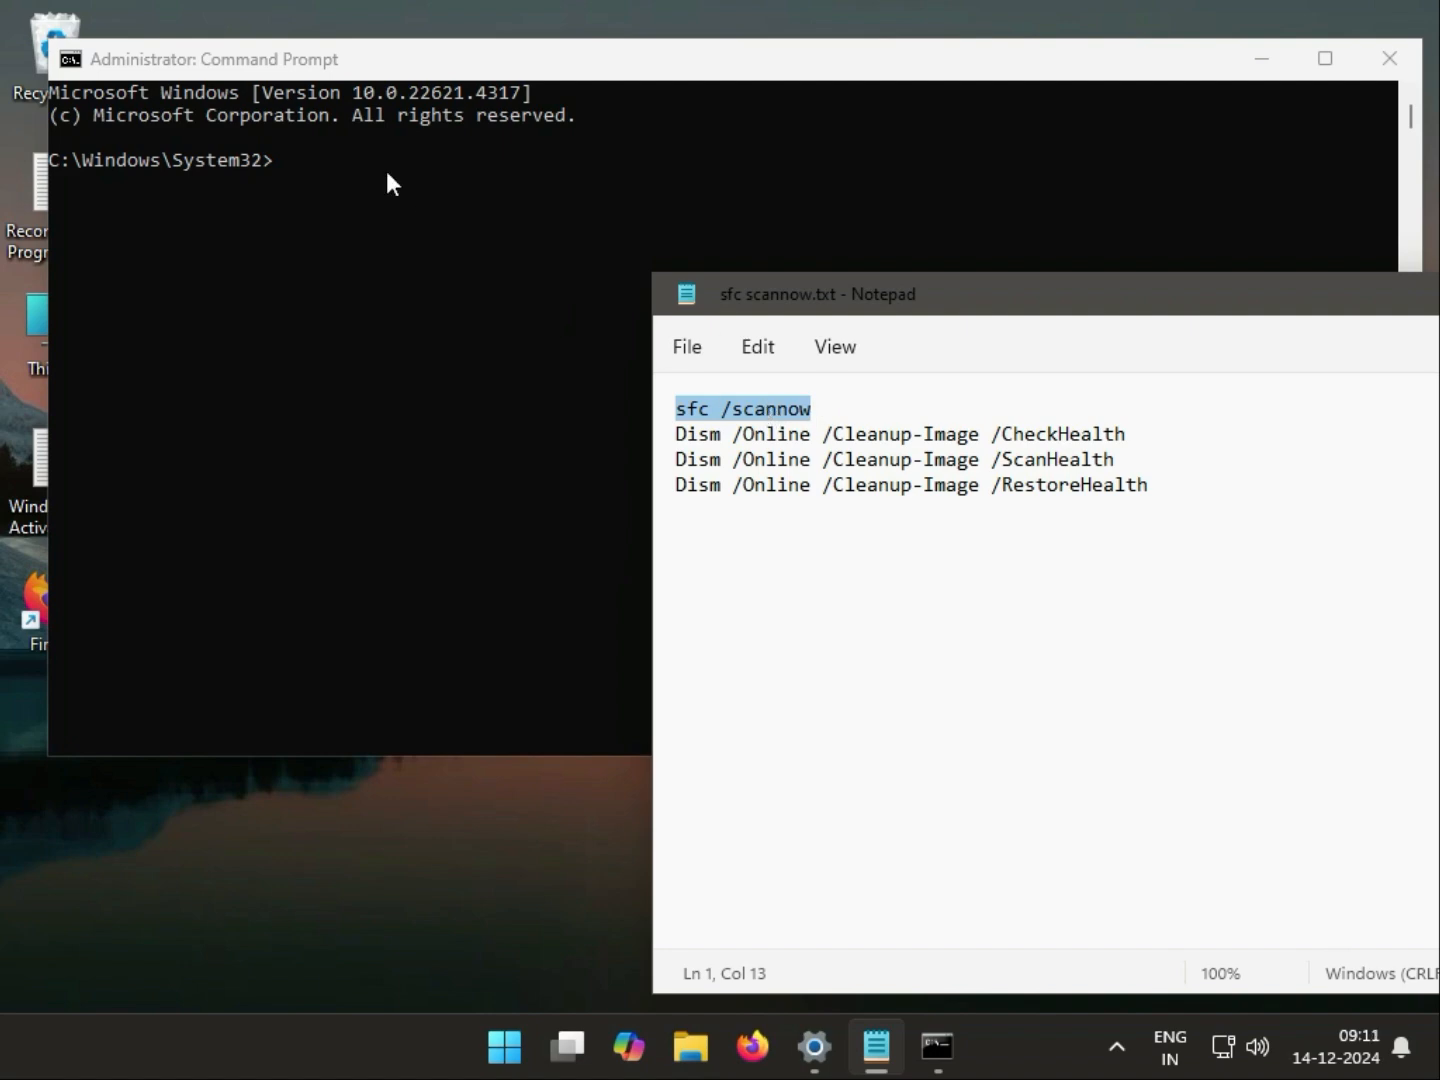
pyautogui.click(285, 167)
pyautogui.hotkey('ctrl', 'v')
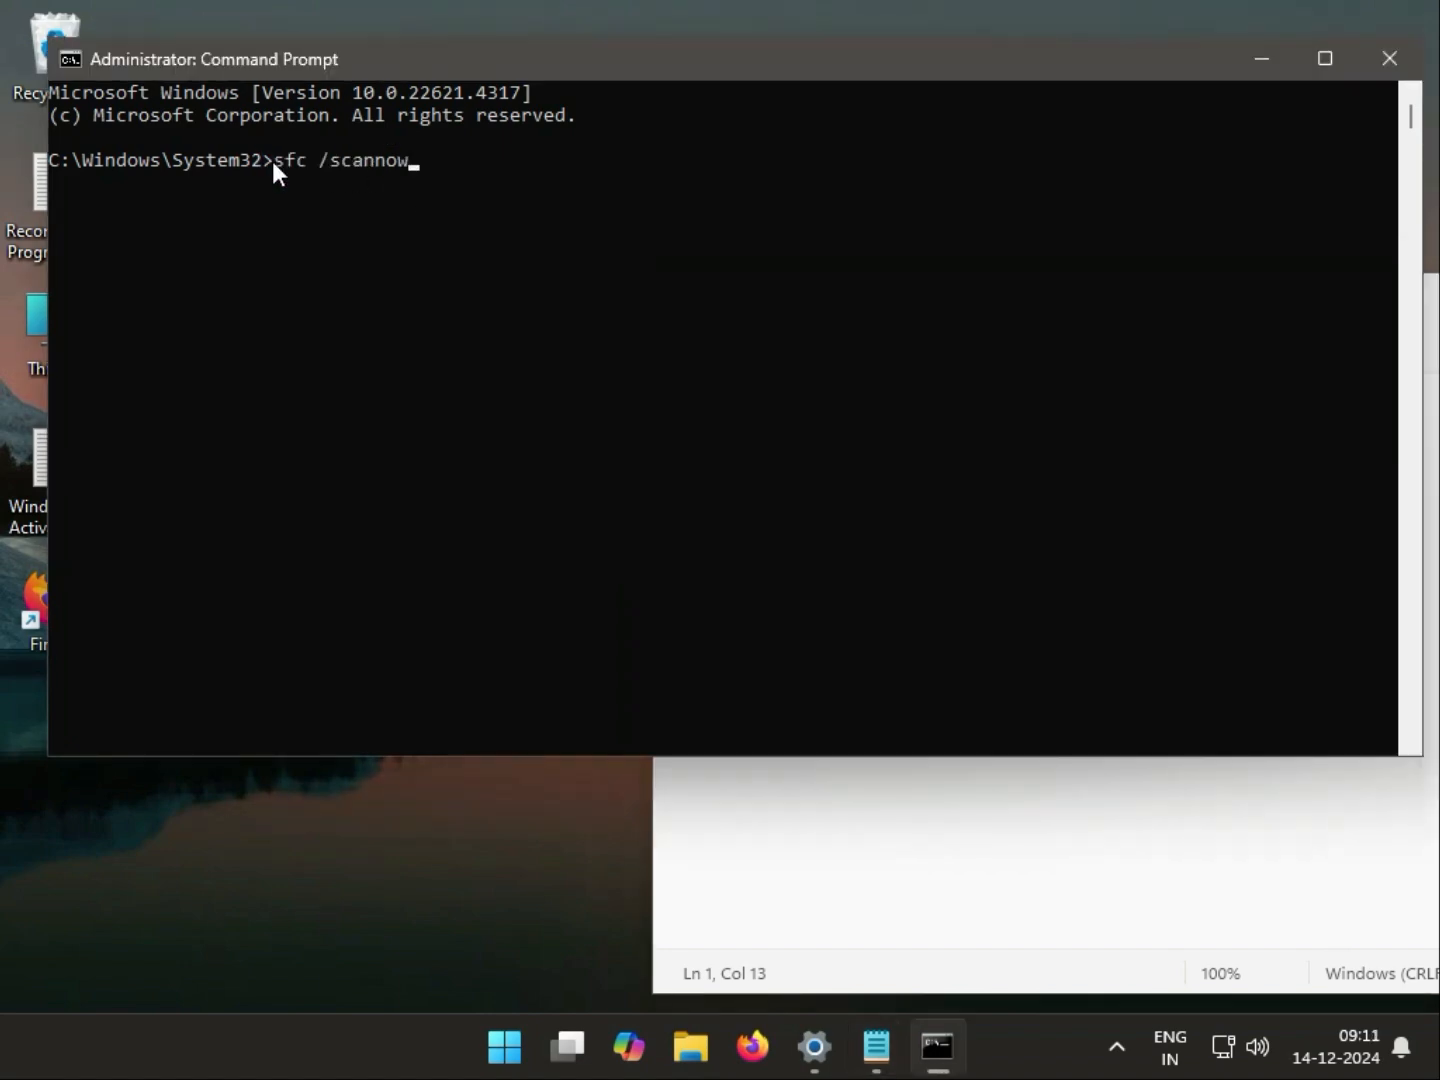
pyautogui.press('Return')
# Step: Review the CheckHealth, ScanHealth and RestoreHealth Dism commands in the sfc scannow.txt notes, highlighting each line
pyautogui.click(906, 852)
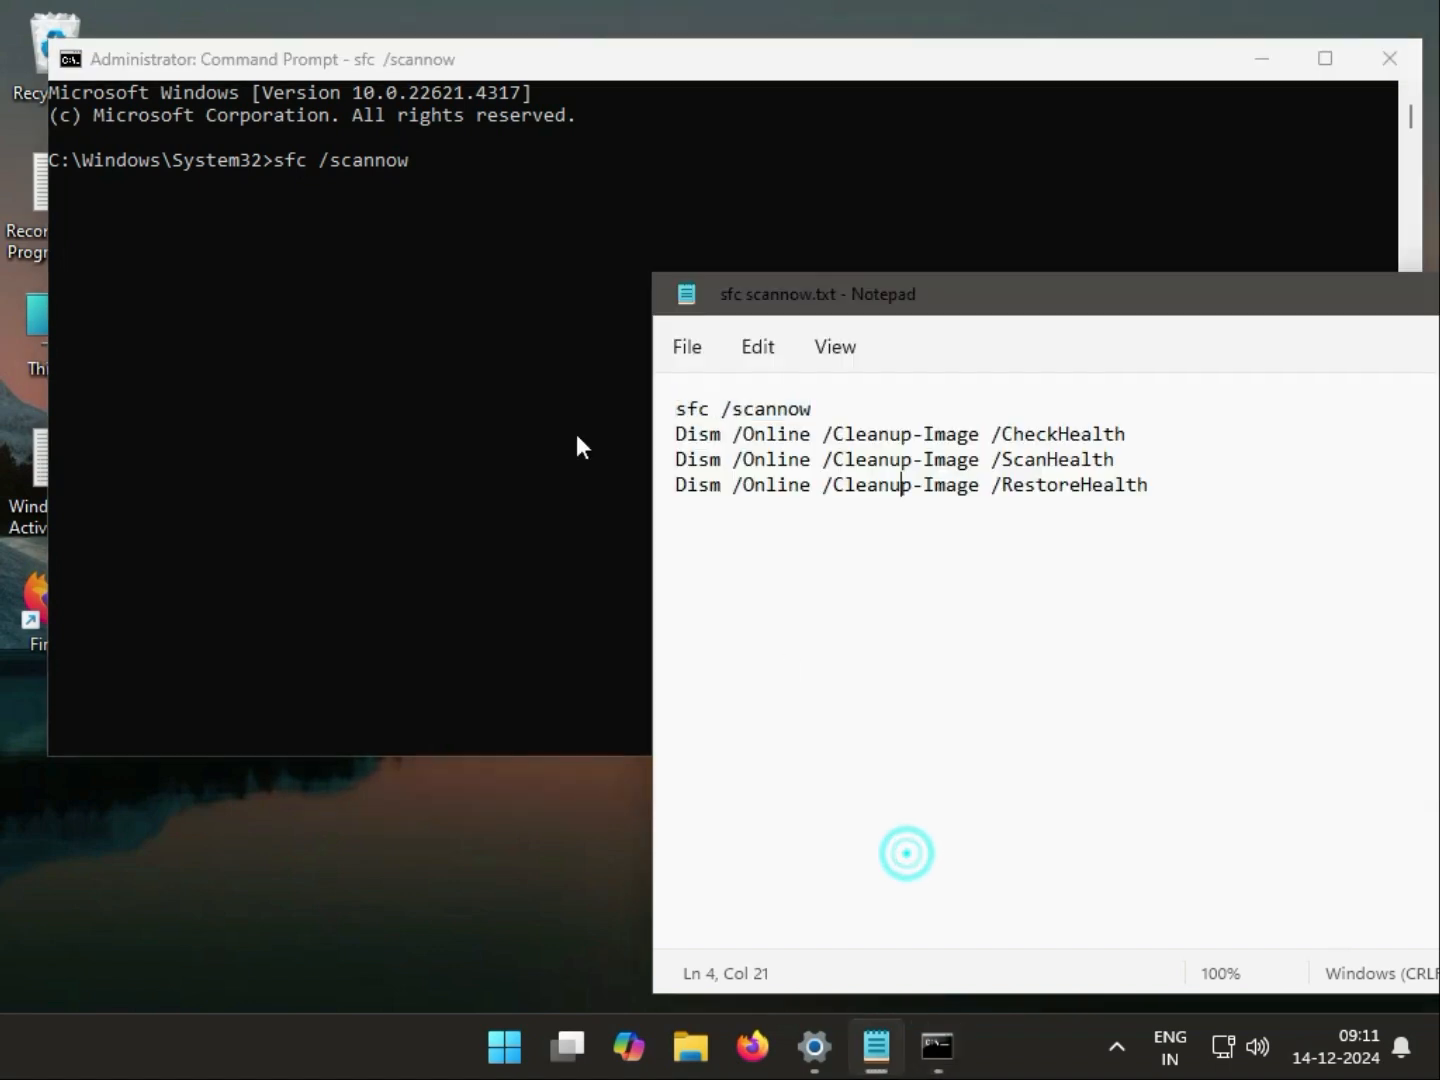
pyautogui.click(679, 434)
pyautogui.moveTo(680, 435); pyautogui.dragTo(1169, 435)
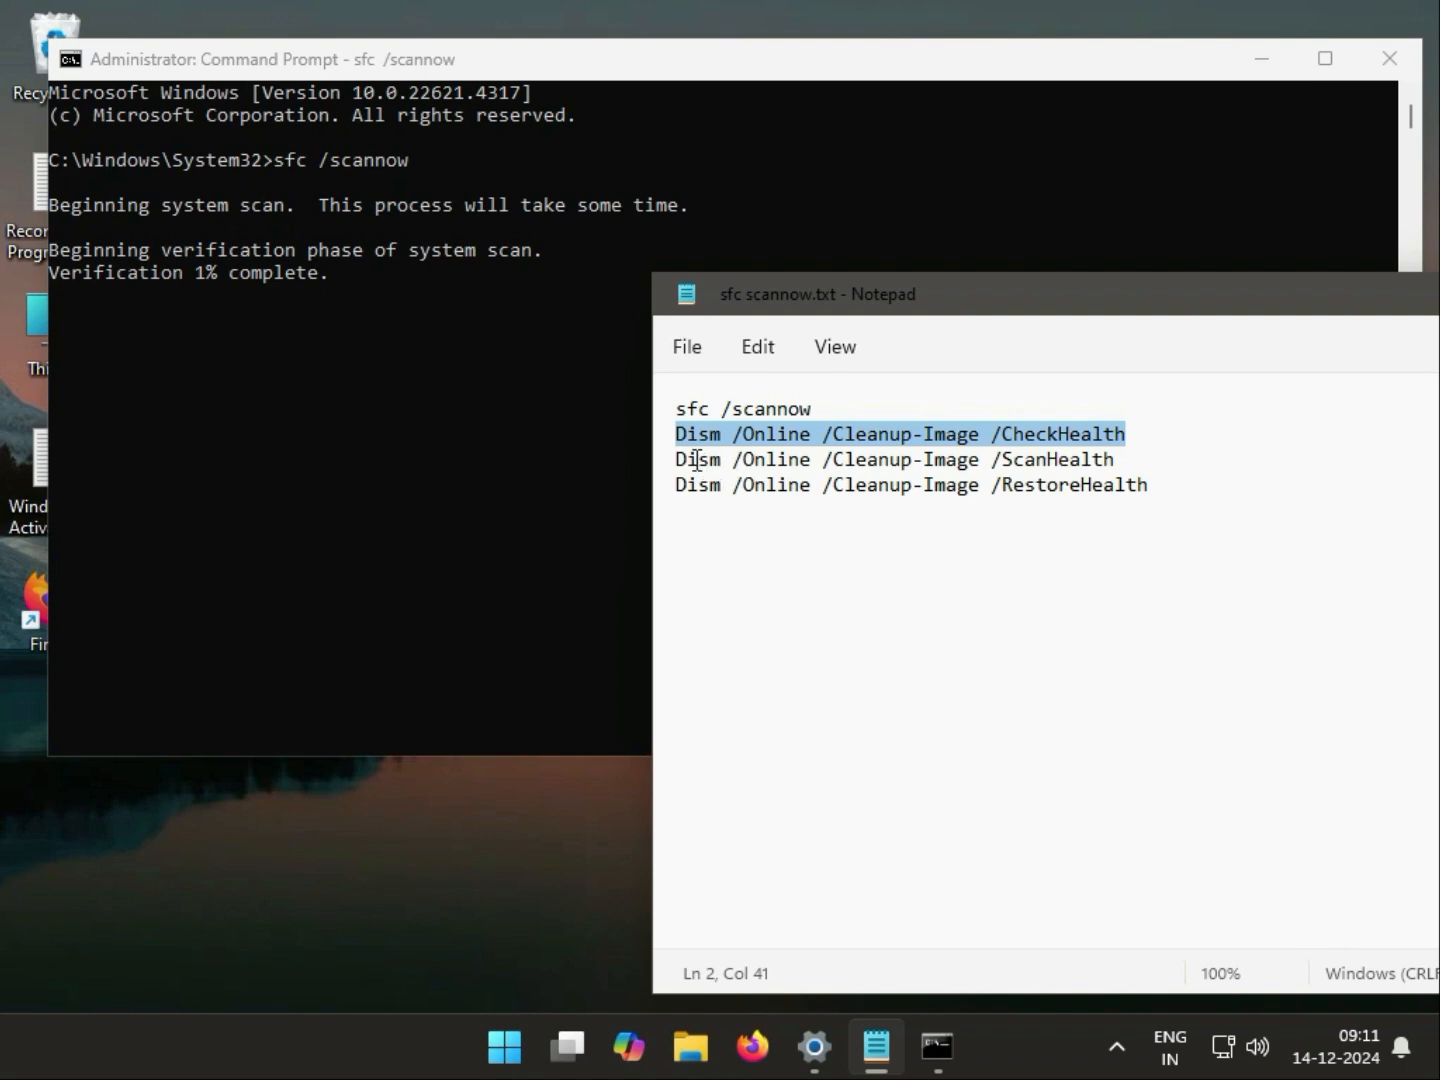
pyautogui.click(676, 408)
pyautogui.click(666, 439)
pyautogui.hotkey('ctrl', 'c')
pyautogui.click(668, 463)
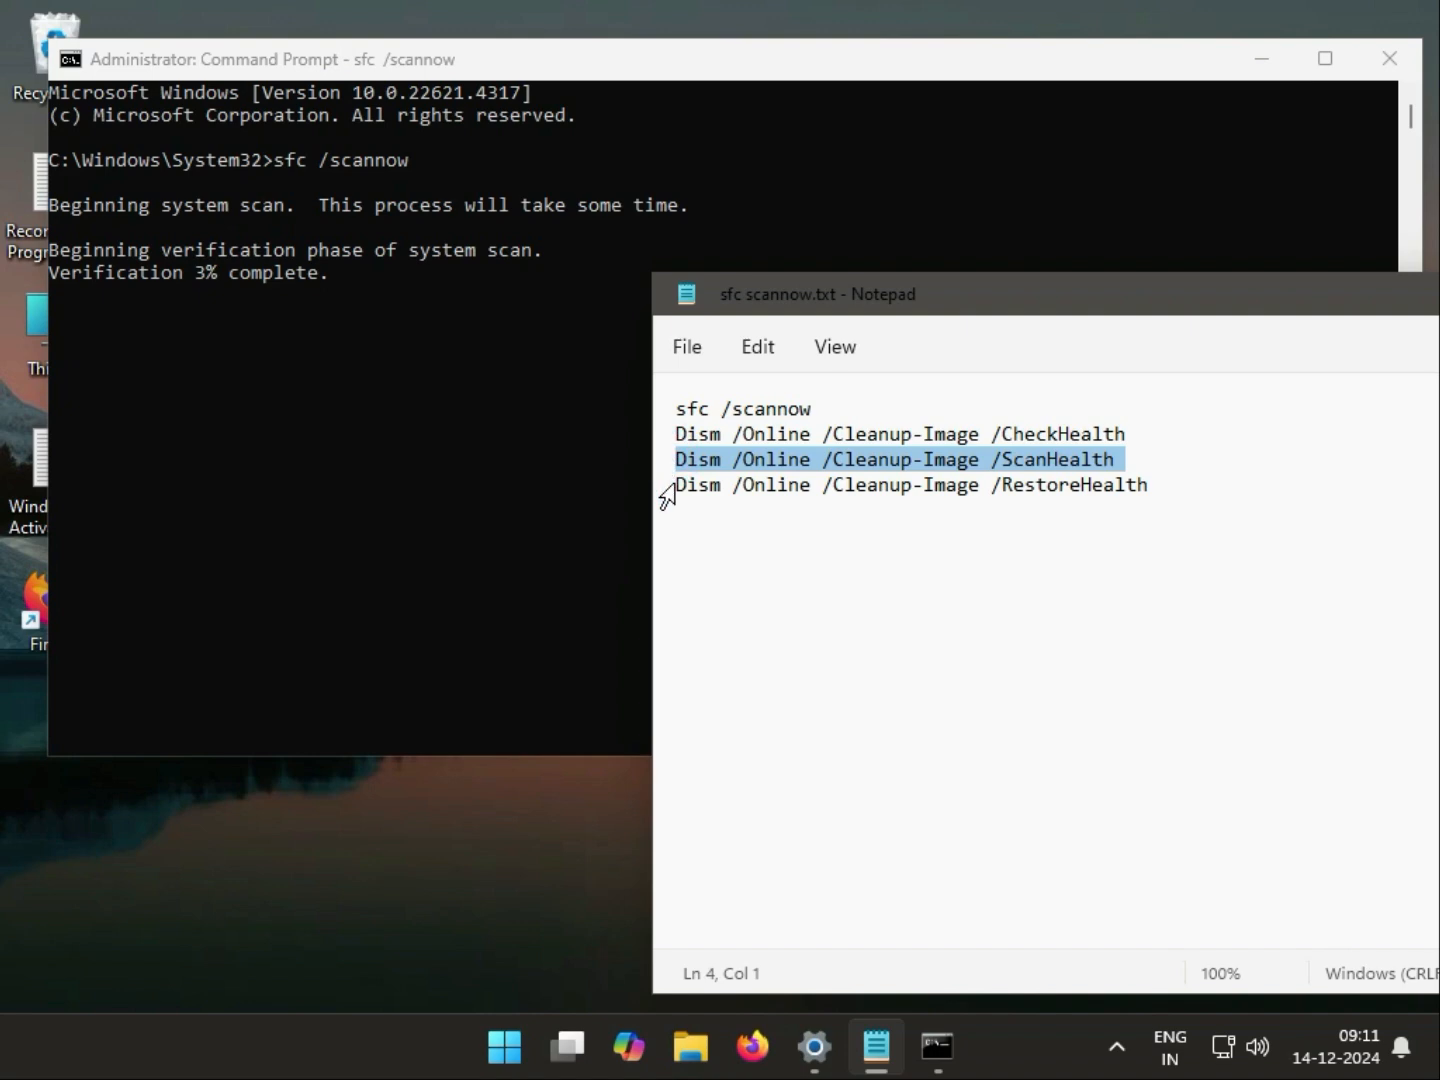
pyautogui.click(667, 488)
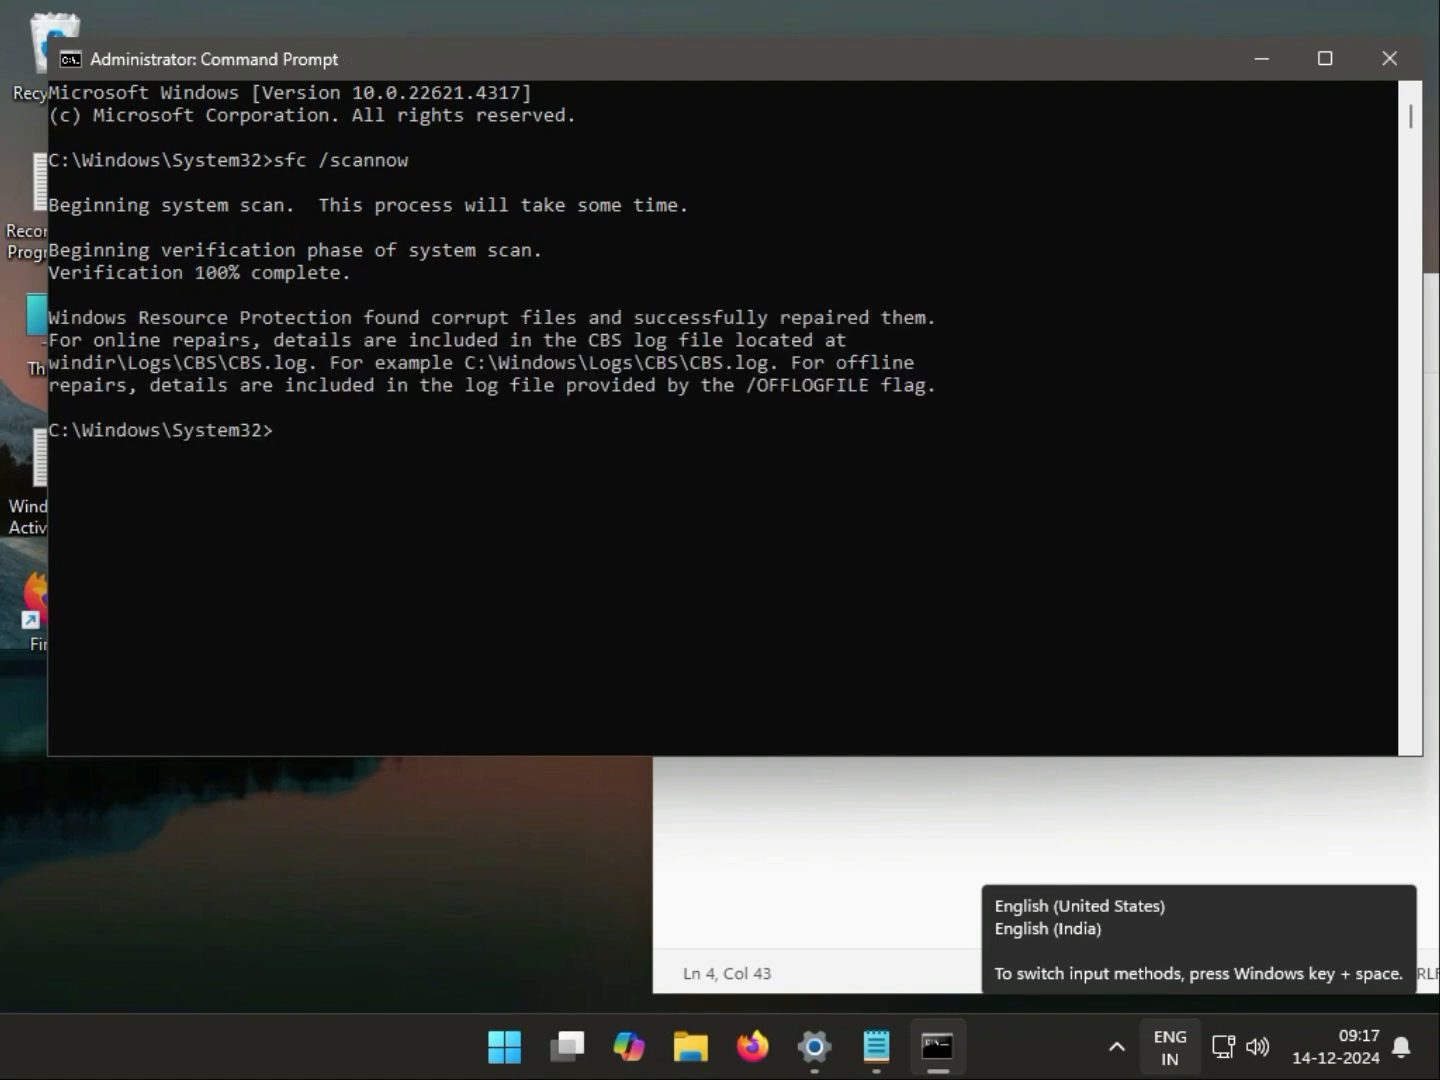
# Step: Copy Dism /Online /Cleanup-Image /CheckHealth from the notes and run it in the administrator Command Prompt
pyautogui.click(876, 1047)
pyautogui.click(855, 484)
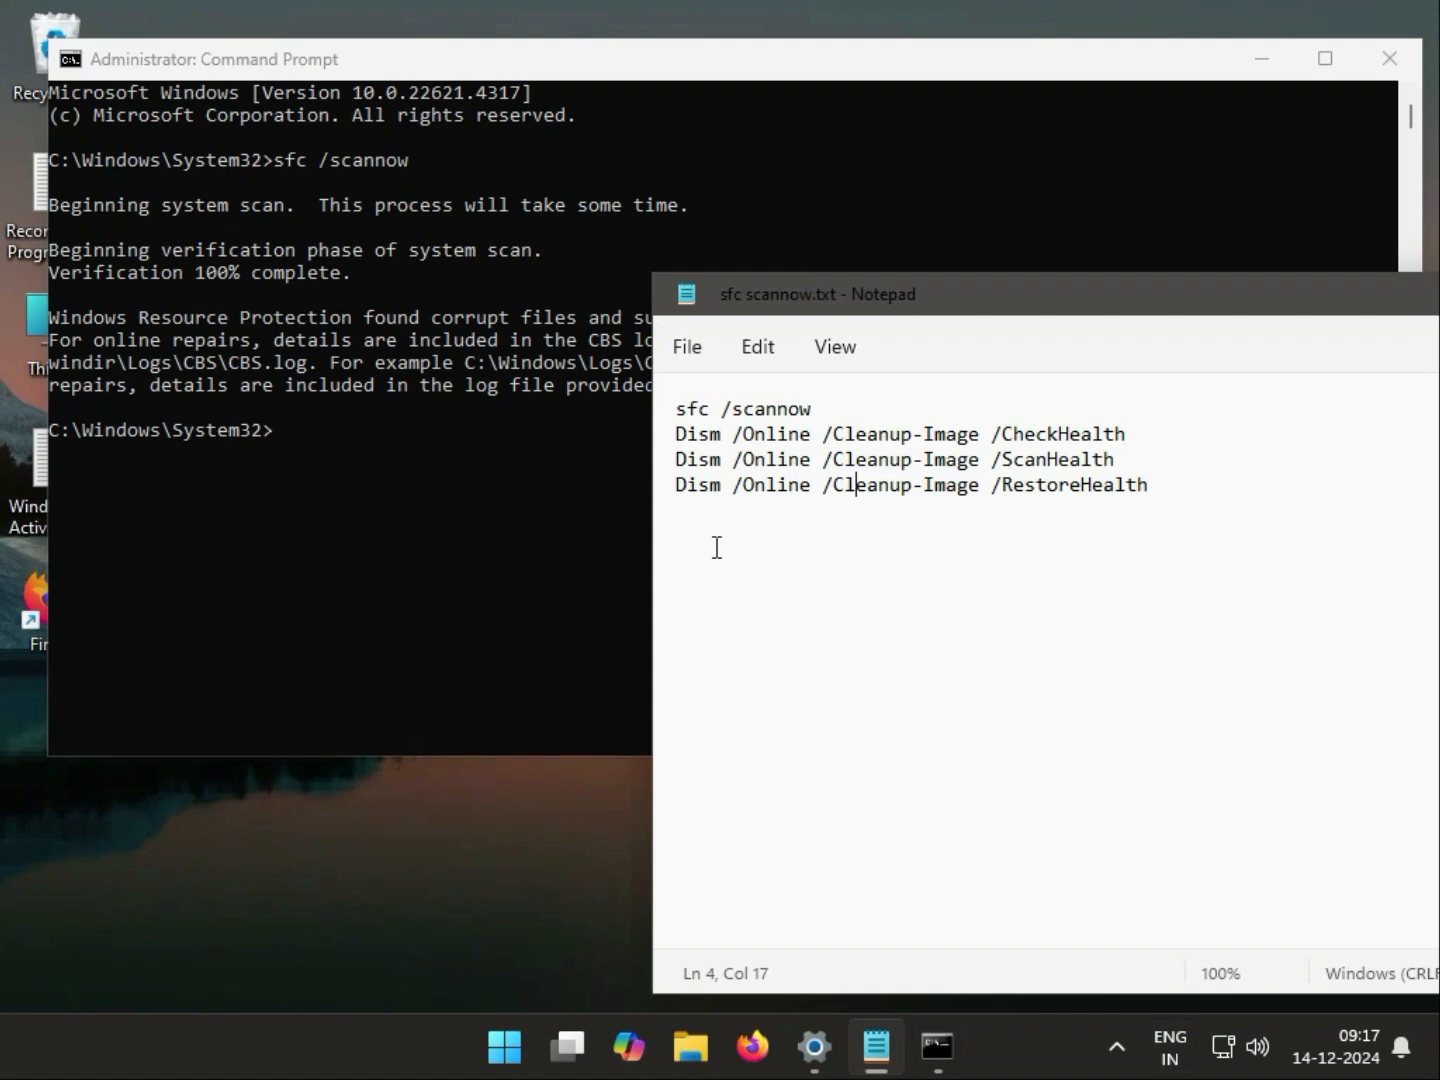
pyautogui.click(664, 442)
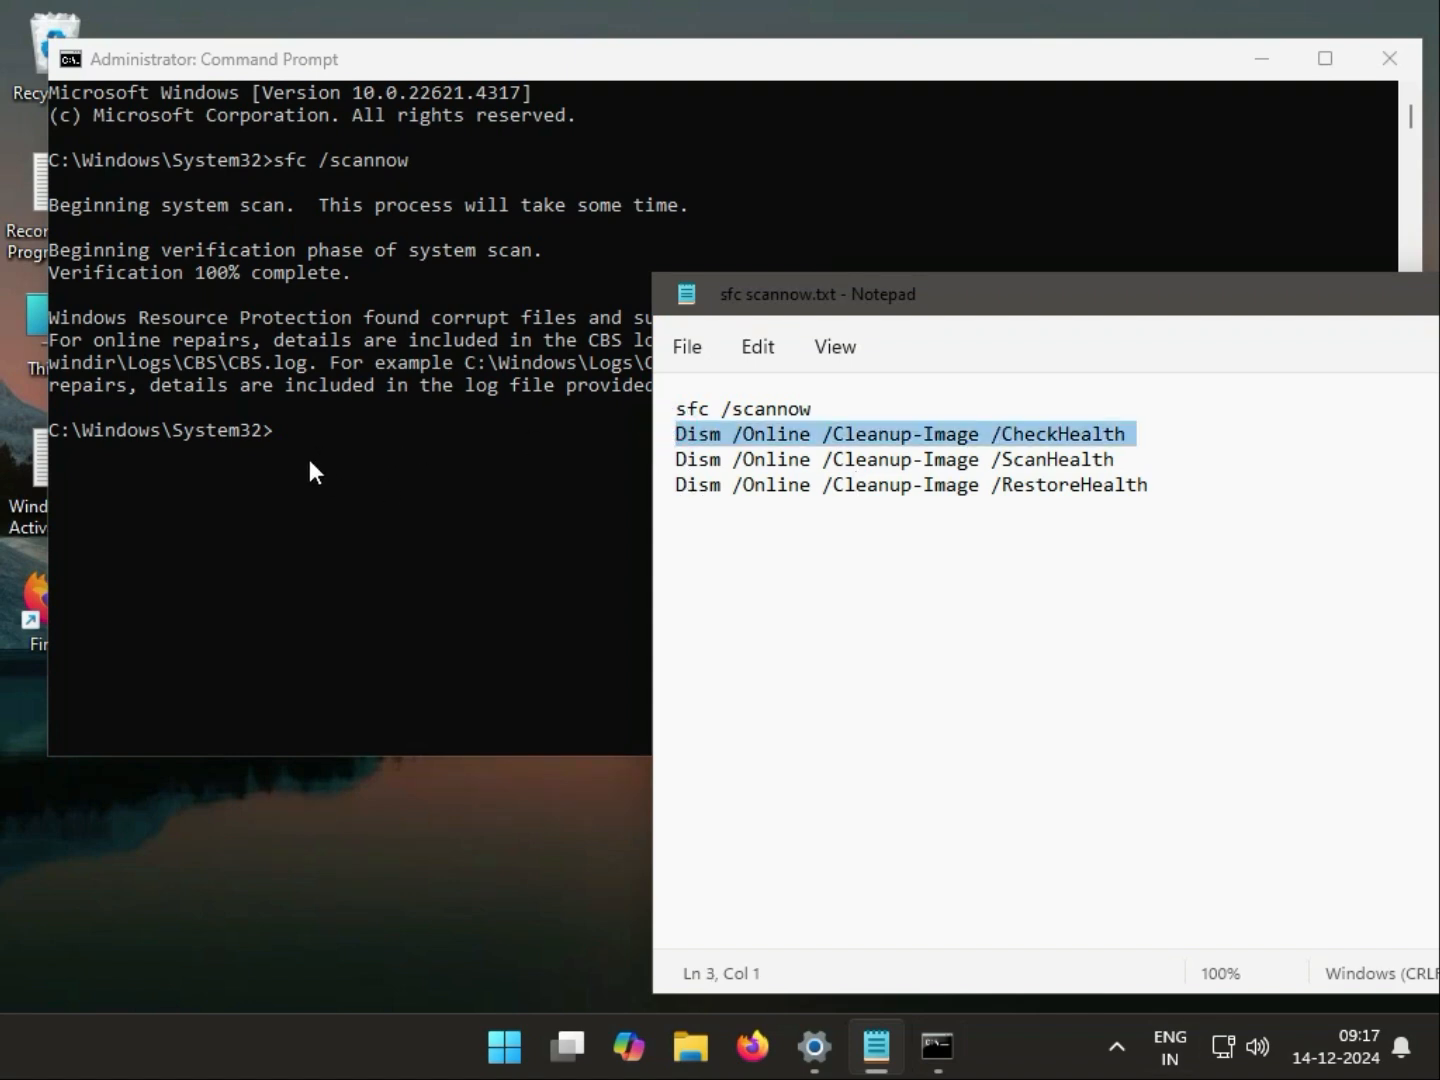
pyautogui.click(272, 428)
pyautogui.click(278, 430)
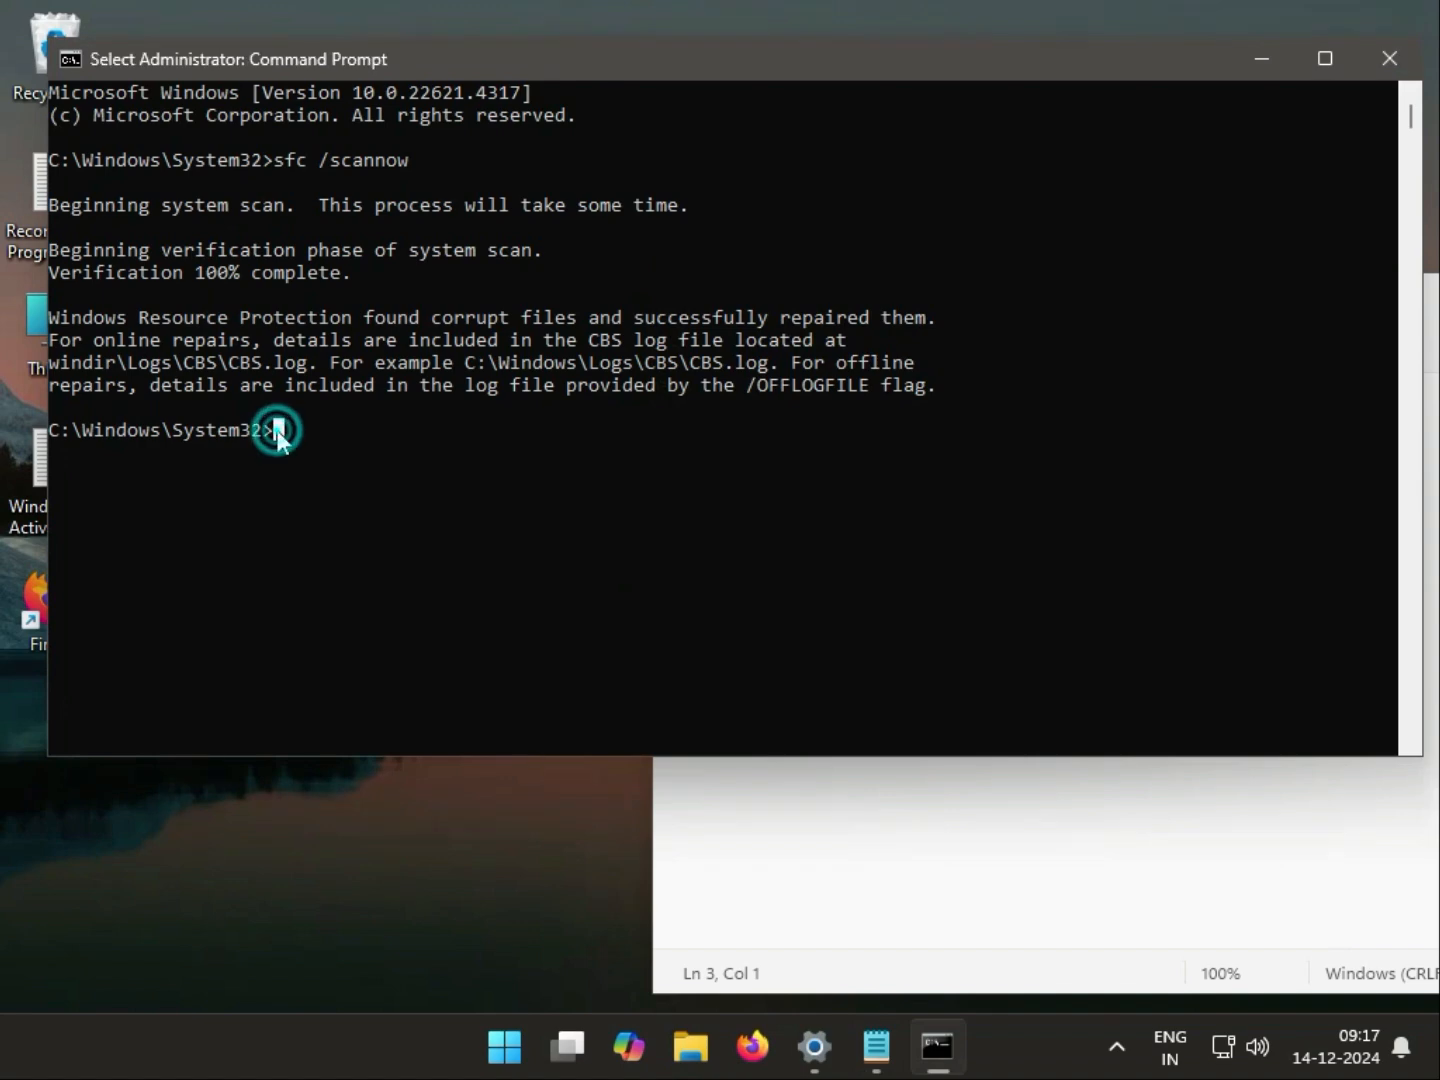
pyautogui.rightClick(275, 429)
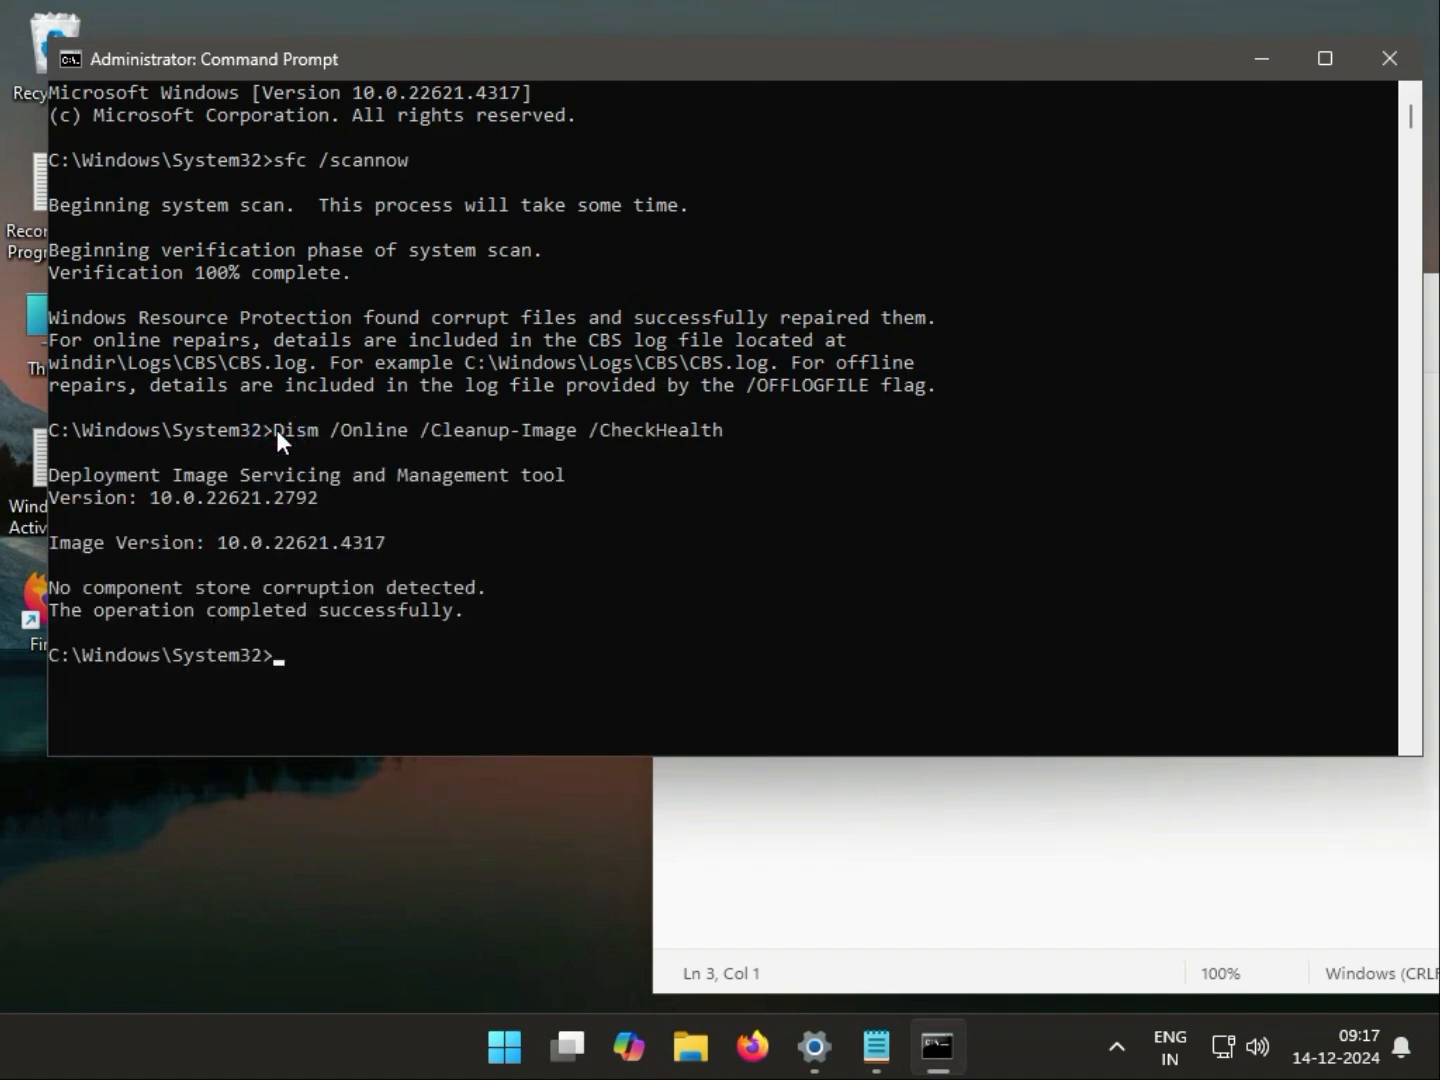
# Step: Copy Dism /Online /Cleanup-Image /ScanHealth from the notes and run it in the administrator Command Prompt
pyautogui.click(875, 905)
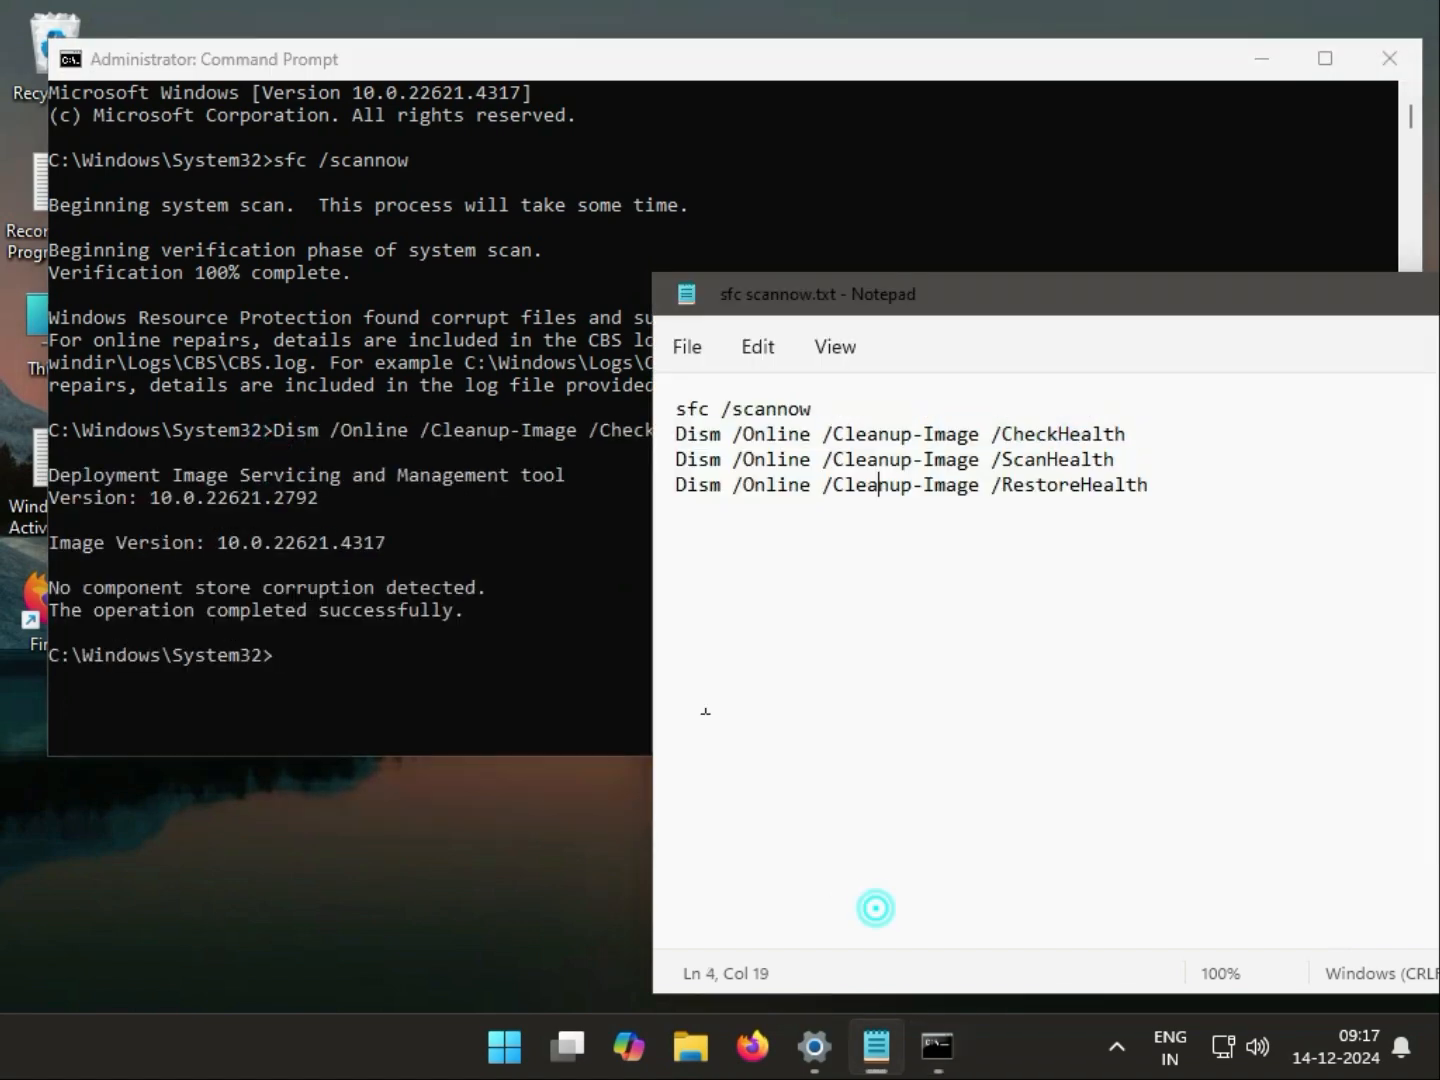
pyautogui.tripleClick(669, 460)
pyautogui.hotkey('ctrl', 'c')
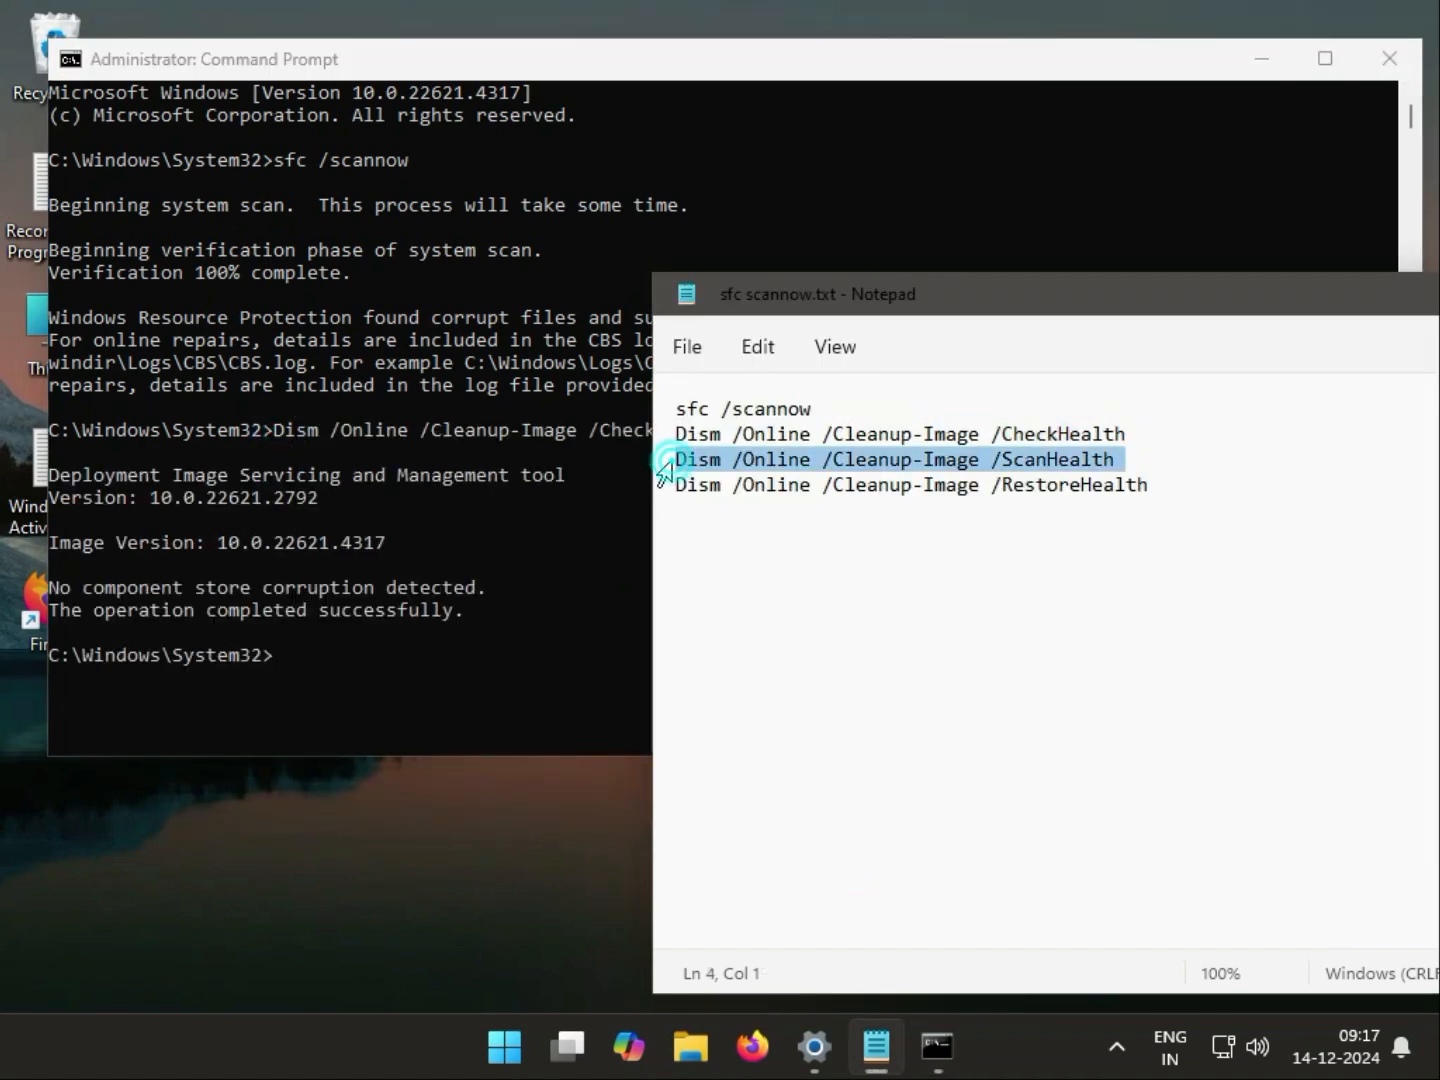
pyautogui.click(288, 651)
pyautogui.rightClick(275, 653)
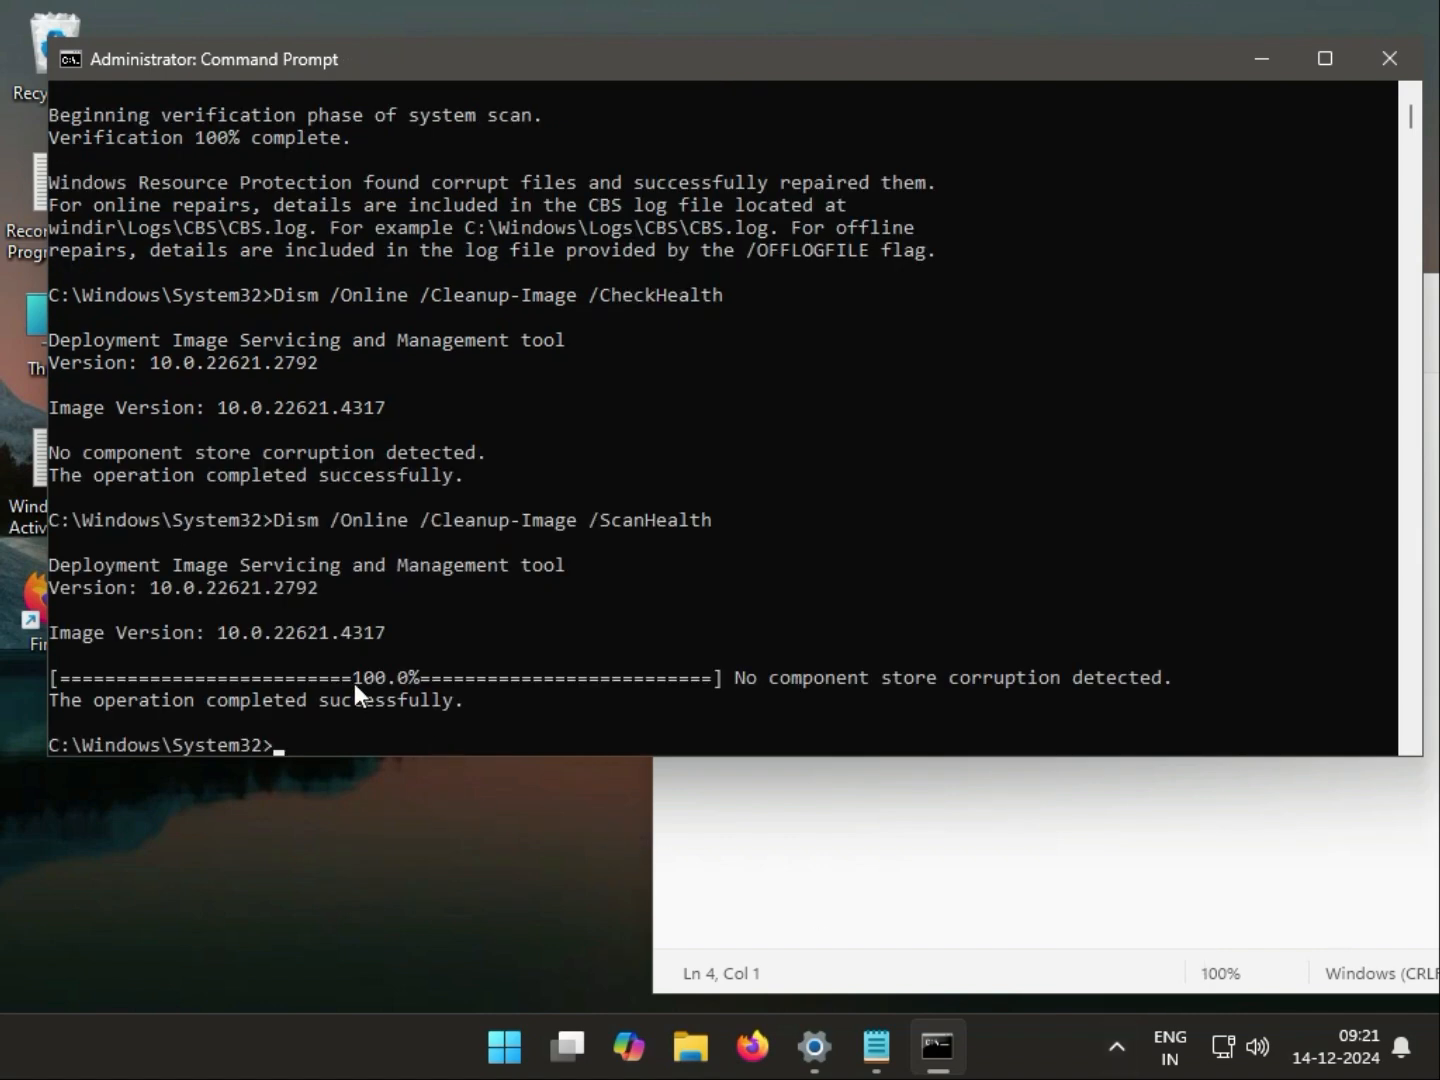
# Step: Copy Dism /Online /Cleanup-Image /RestoreHealth from the notes, run it in the administrator Command Prompt and check its completion message
pyautogui.moveTo(941, 1073)
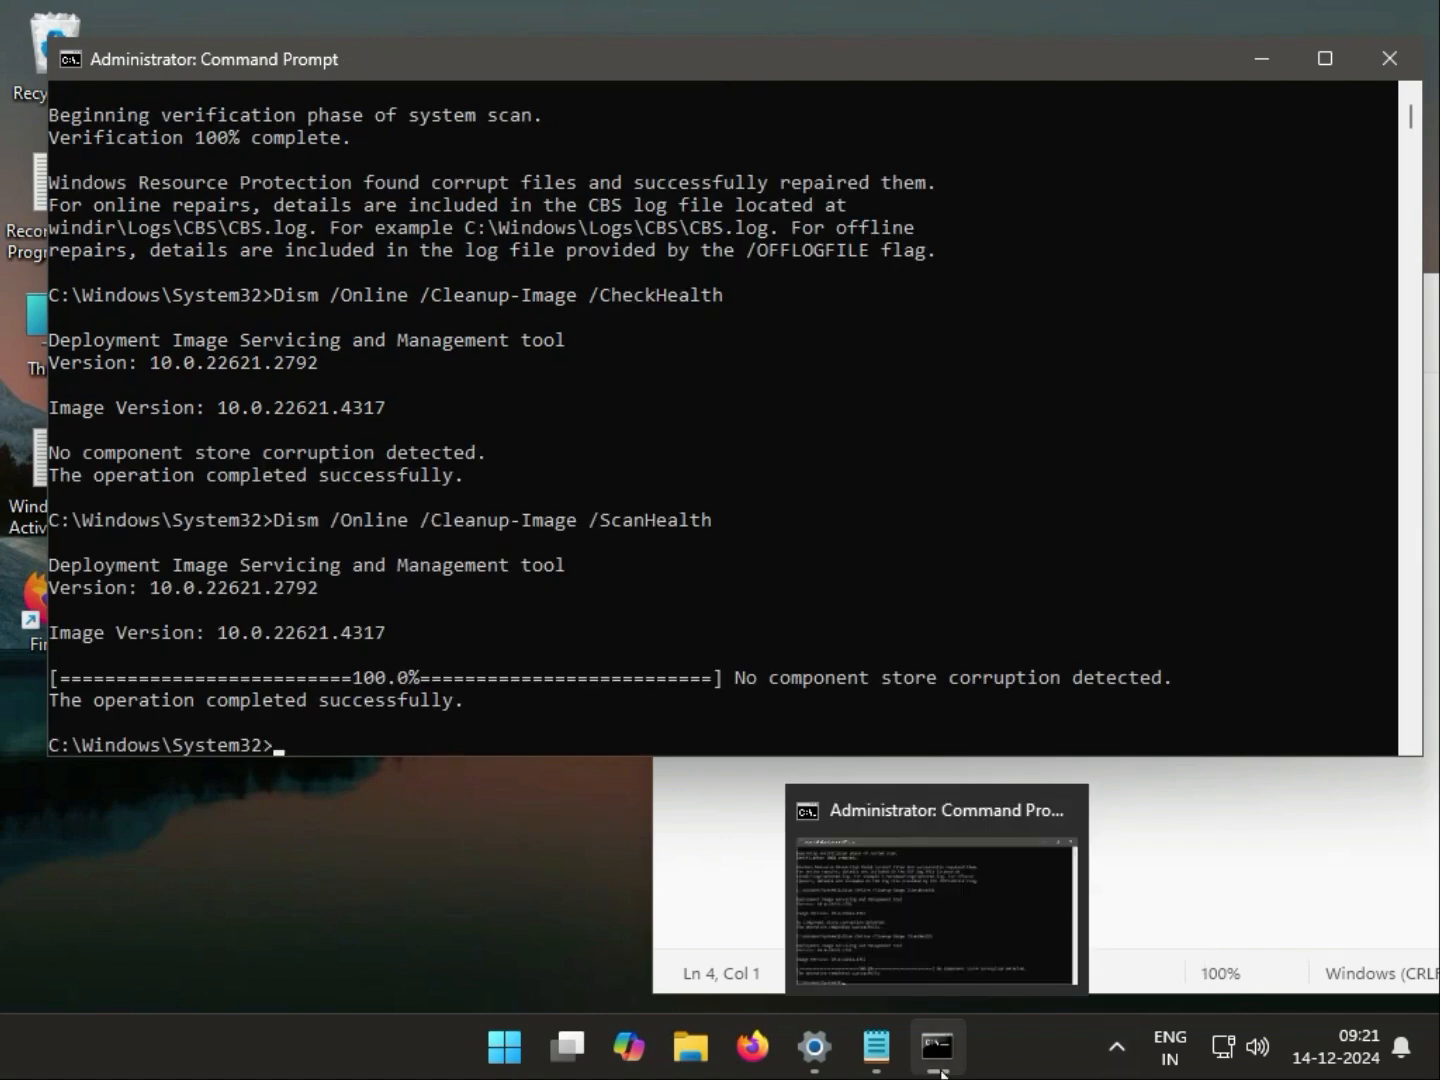
pyautogui.click(1157, 849)
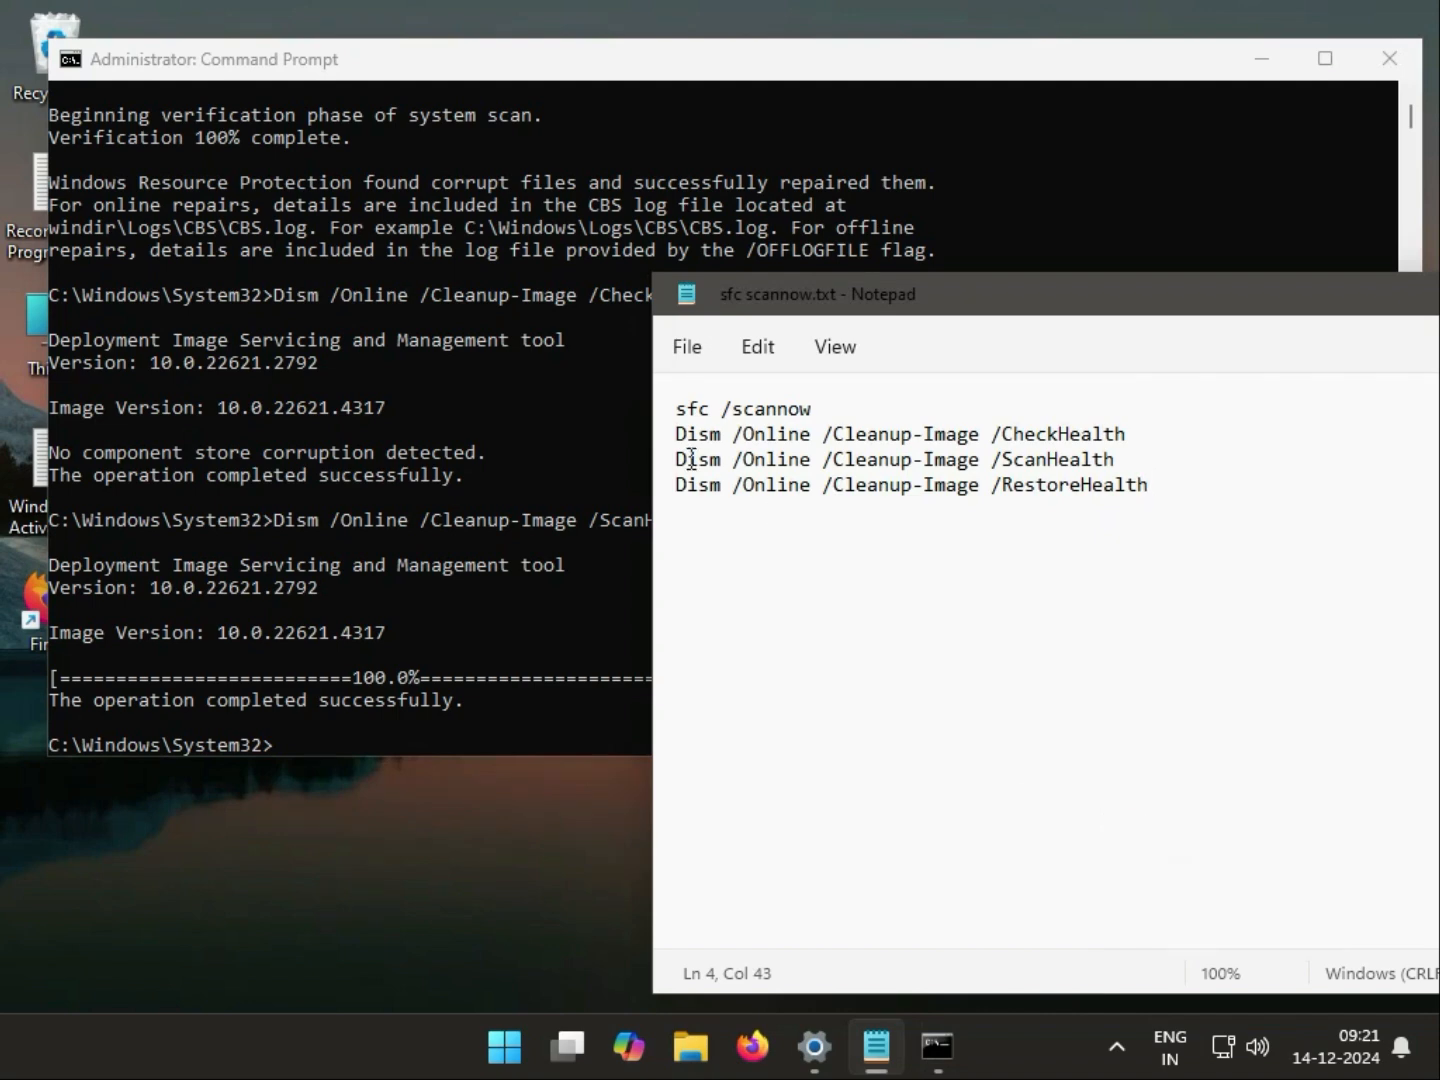
pyautogui.click(668, 490)
pyautogui.hotkey('ctrl', 'c')
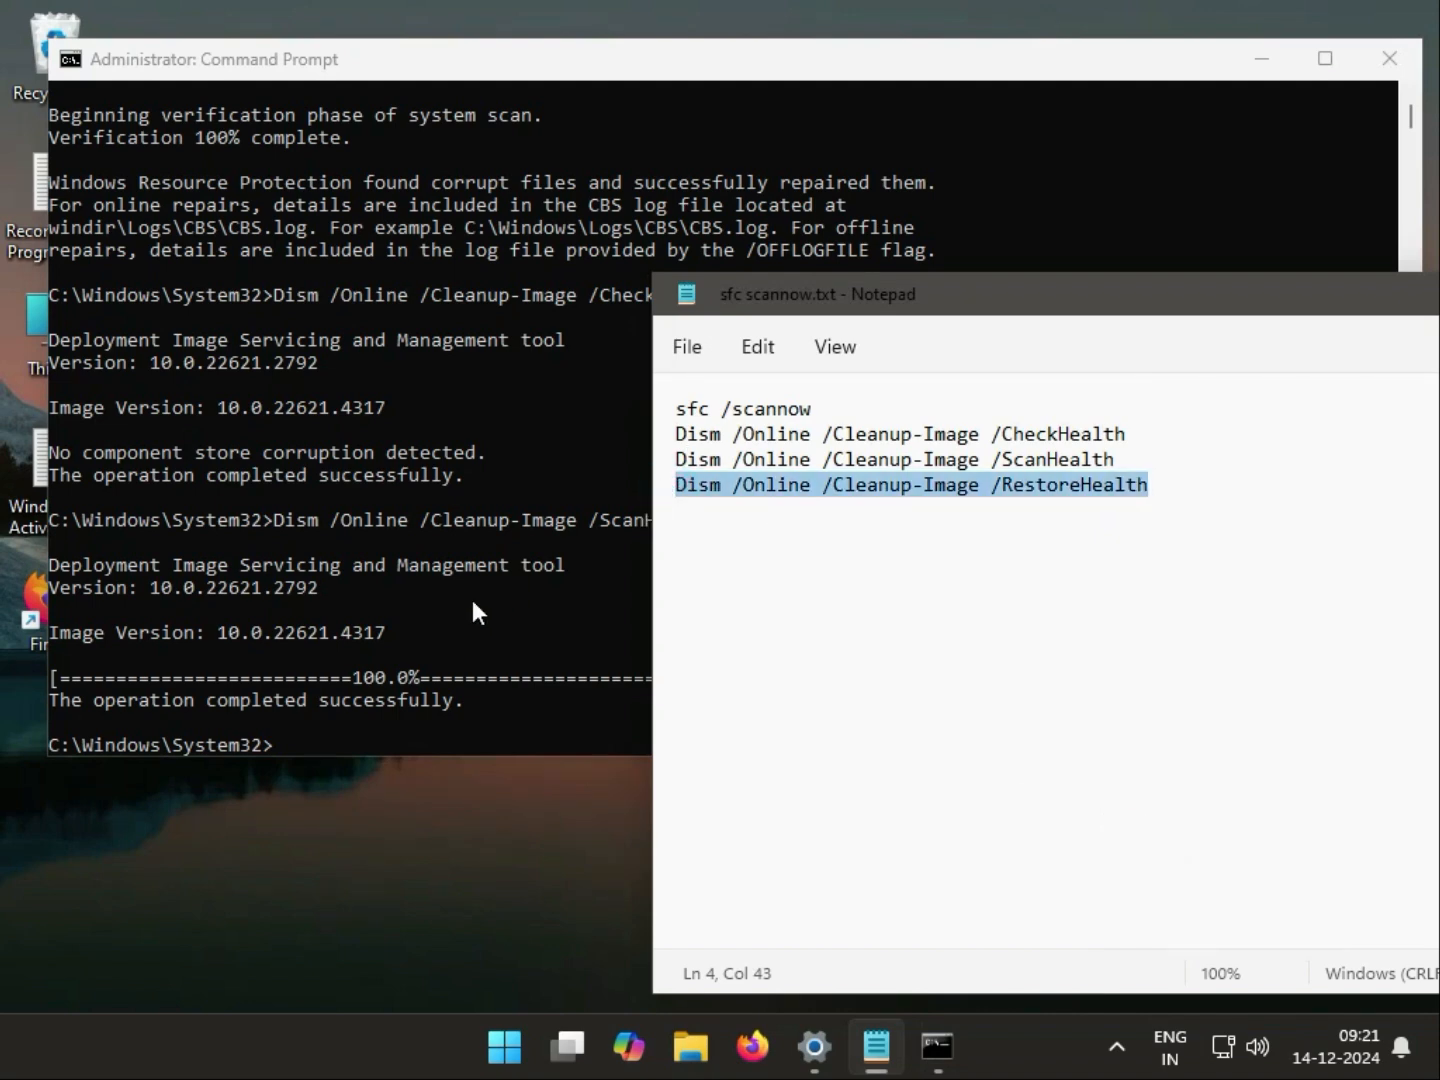
pyautogui.click(506, 672)
pyautogui.scroll(-4, 508, 656)
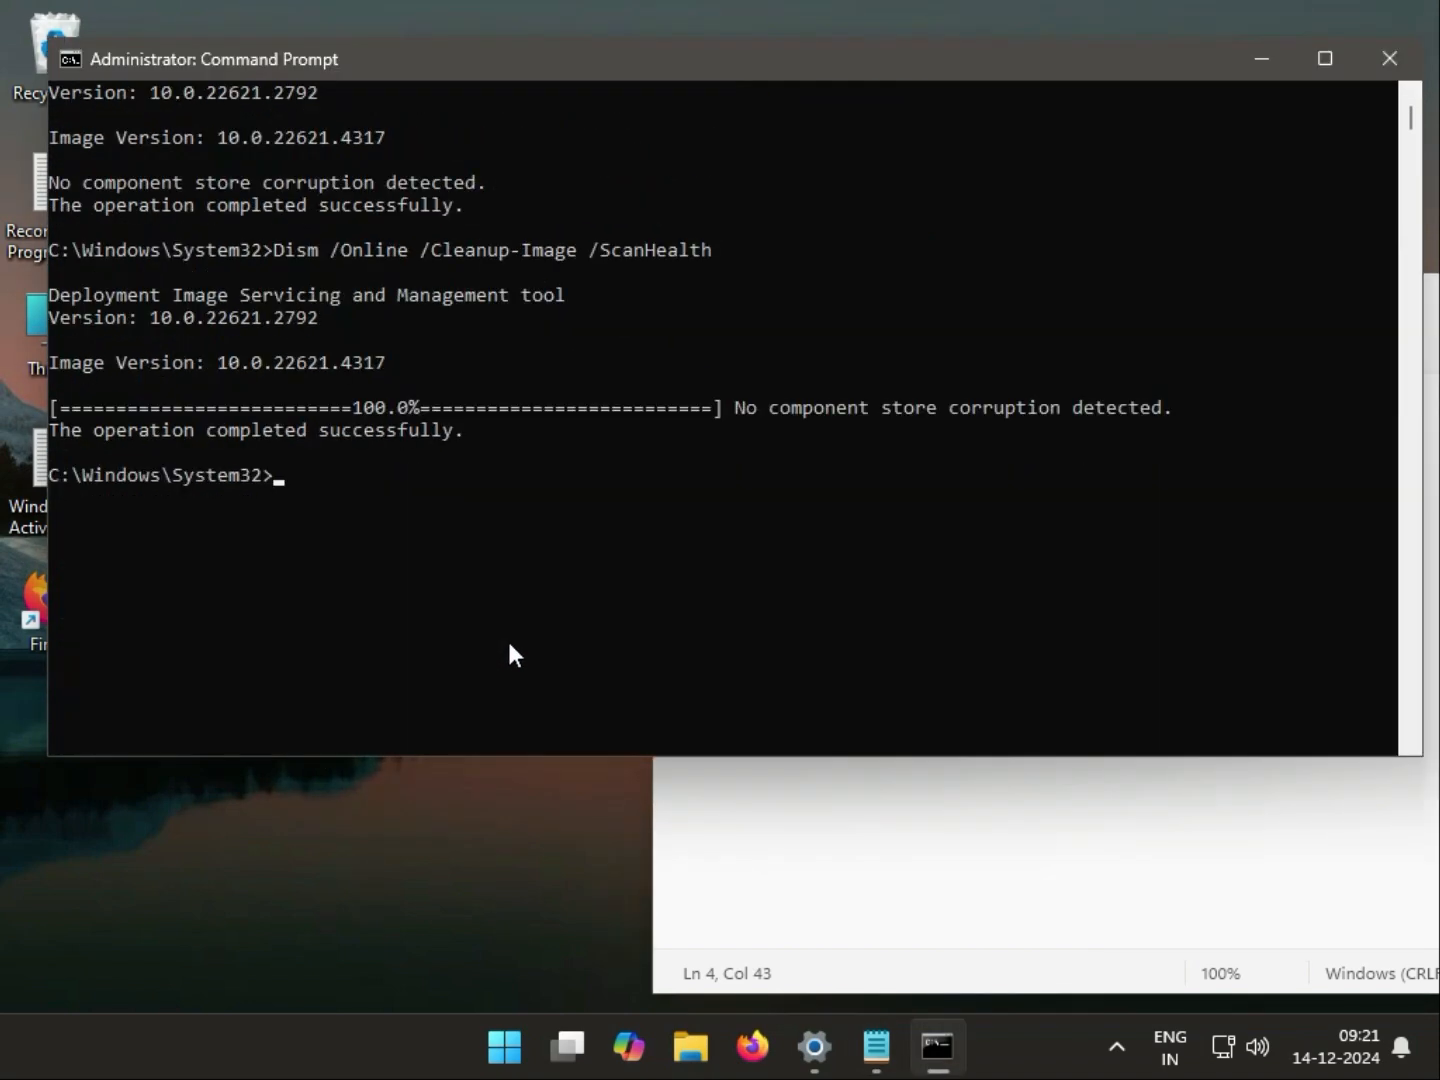
pyautogui.rightClick(247, 466)
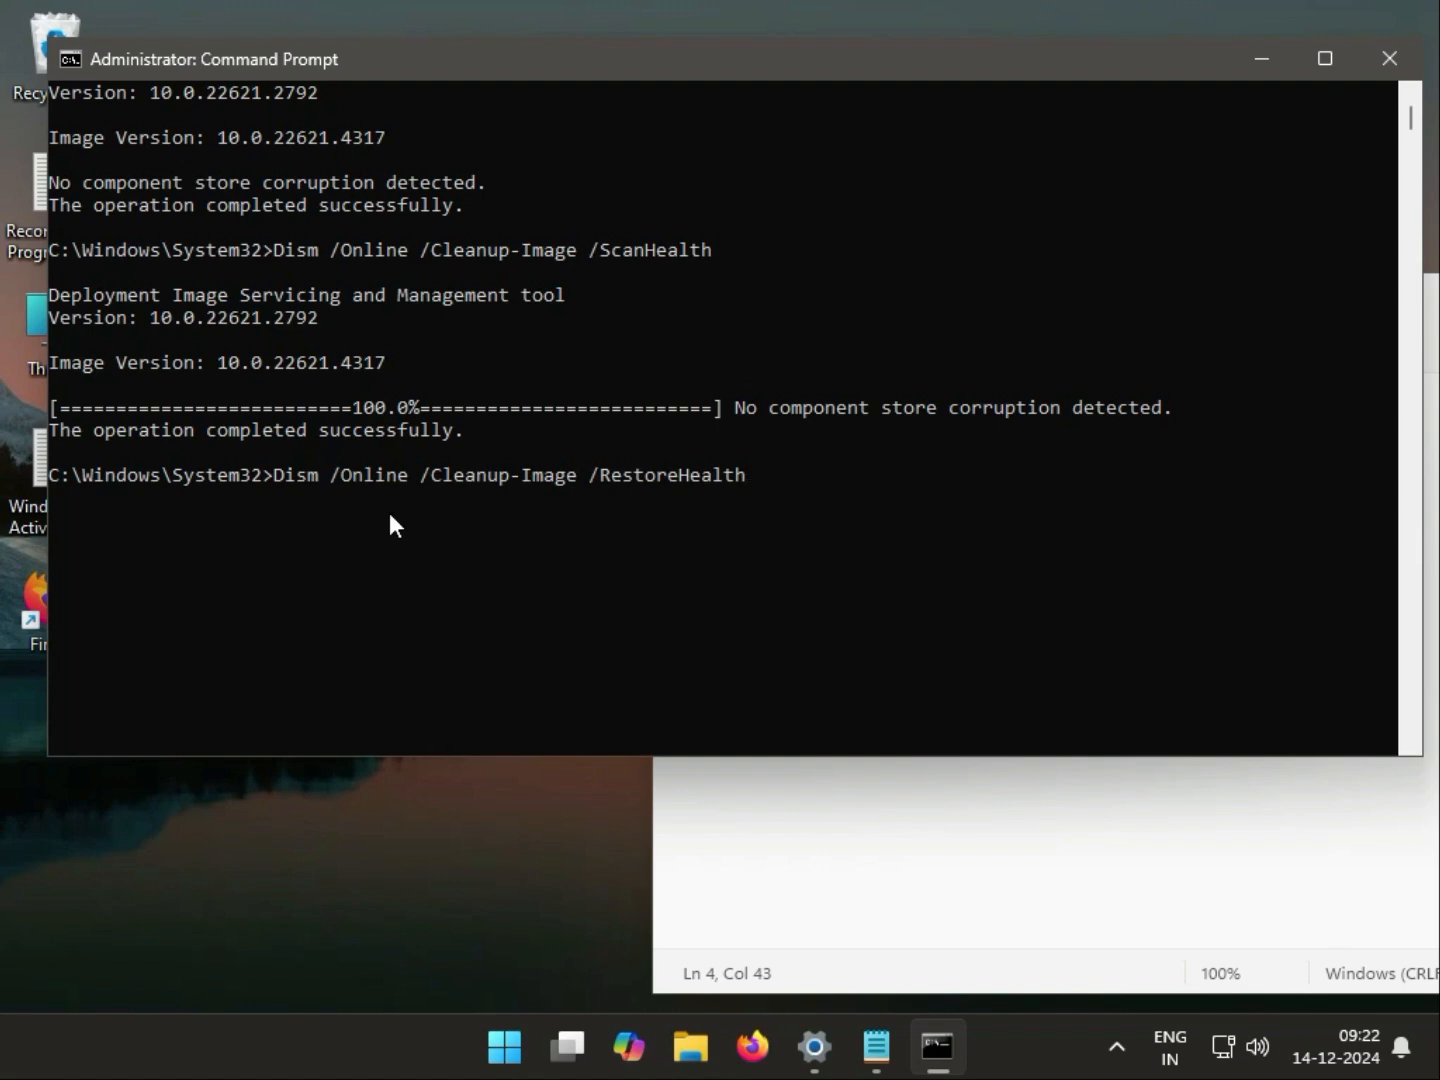
pyautogui.press('Return')
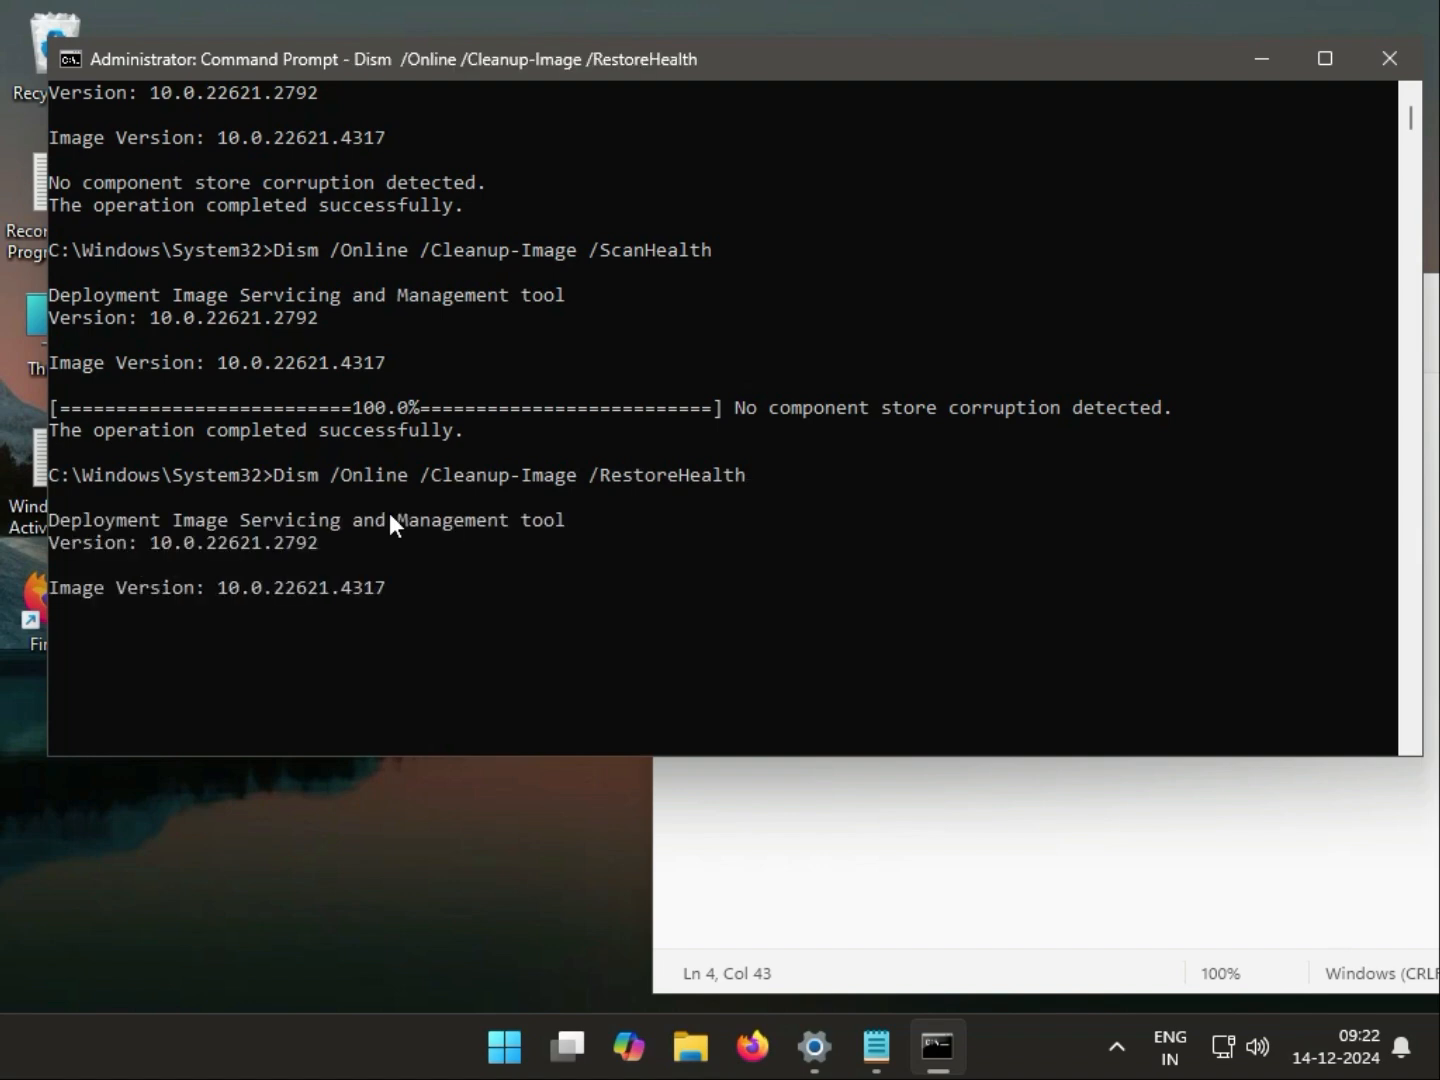
pyautogui.scroll(-1, 536, 561)
pyautogui.scroll(-1, 546, 571)
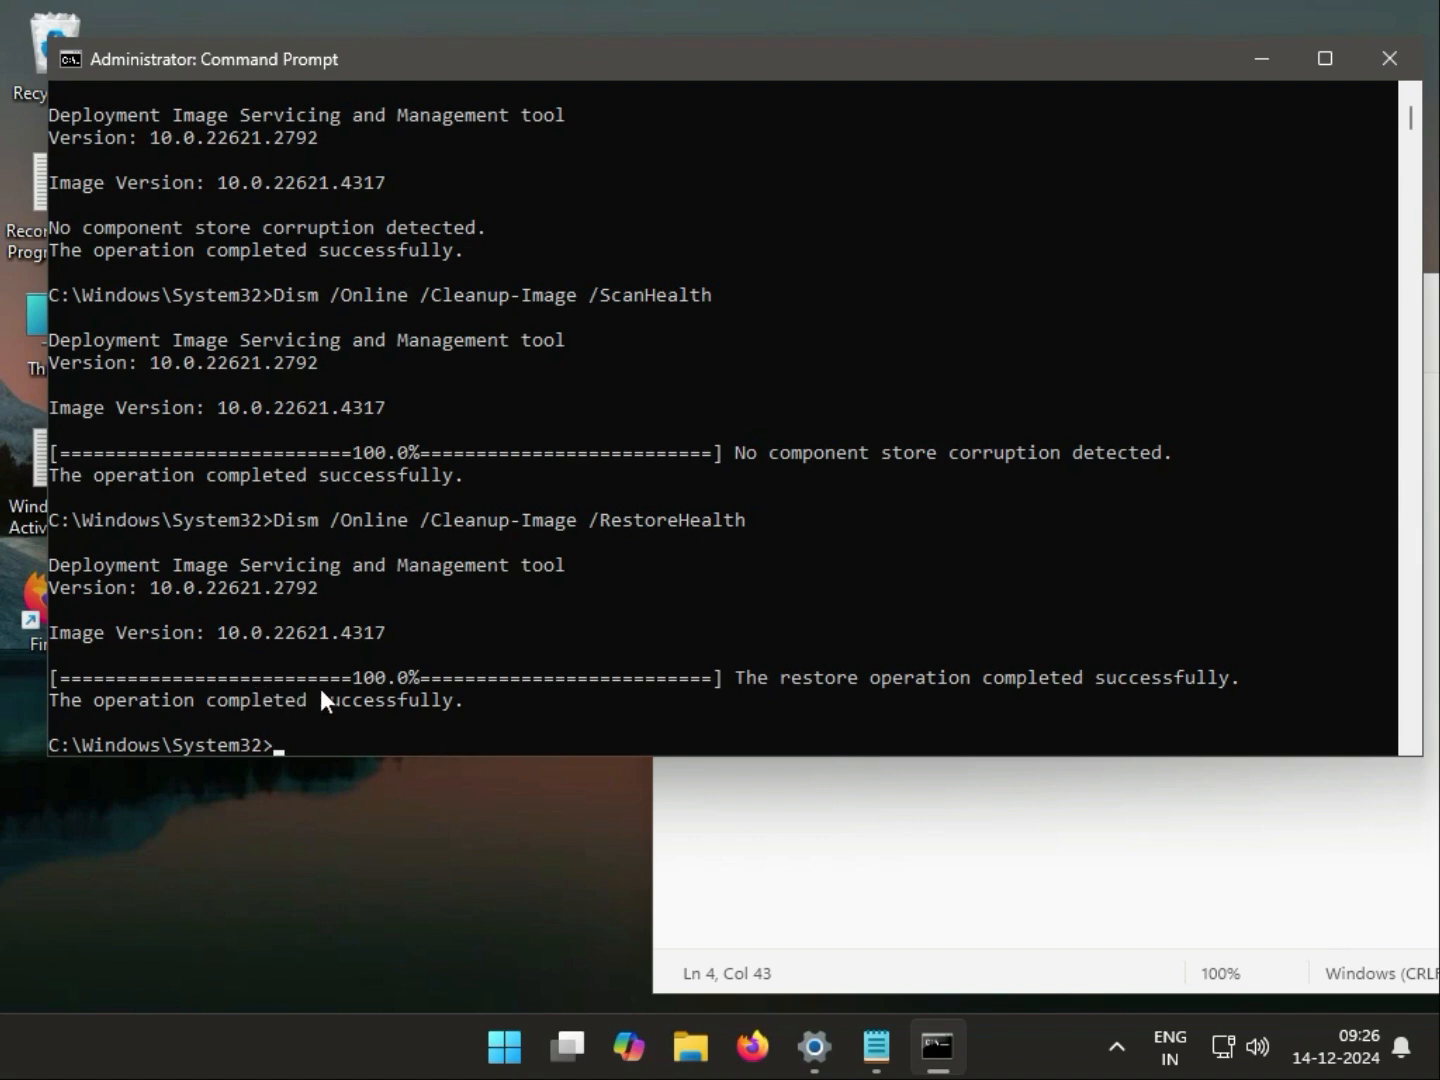
pyautogui.moveTo(112, 700); pyautogui.dragTo(402, 711)
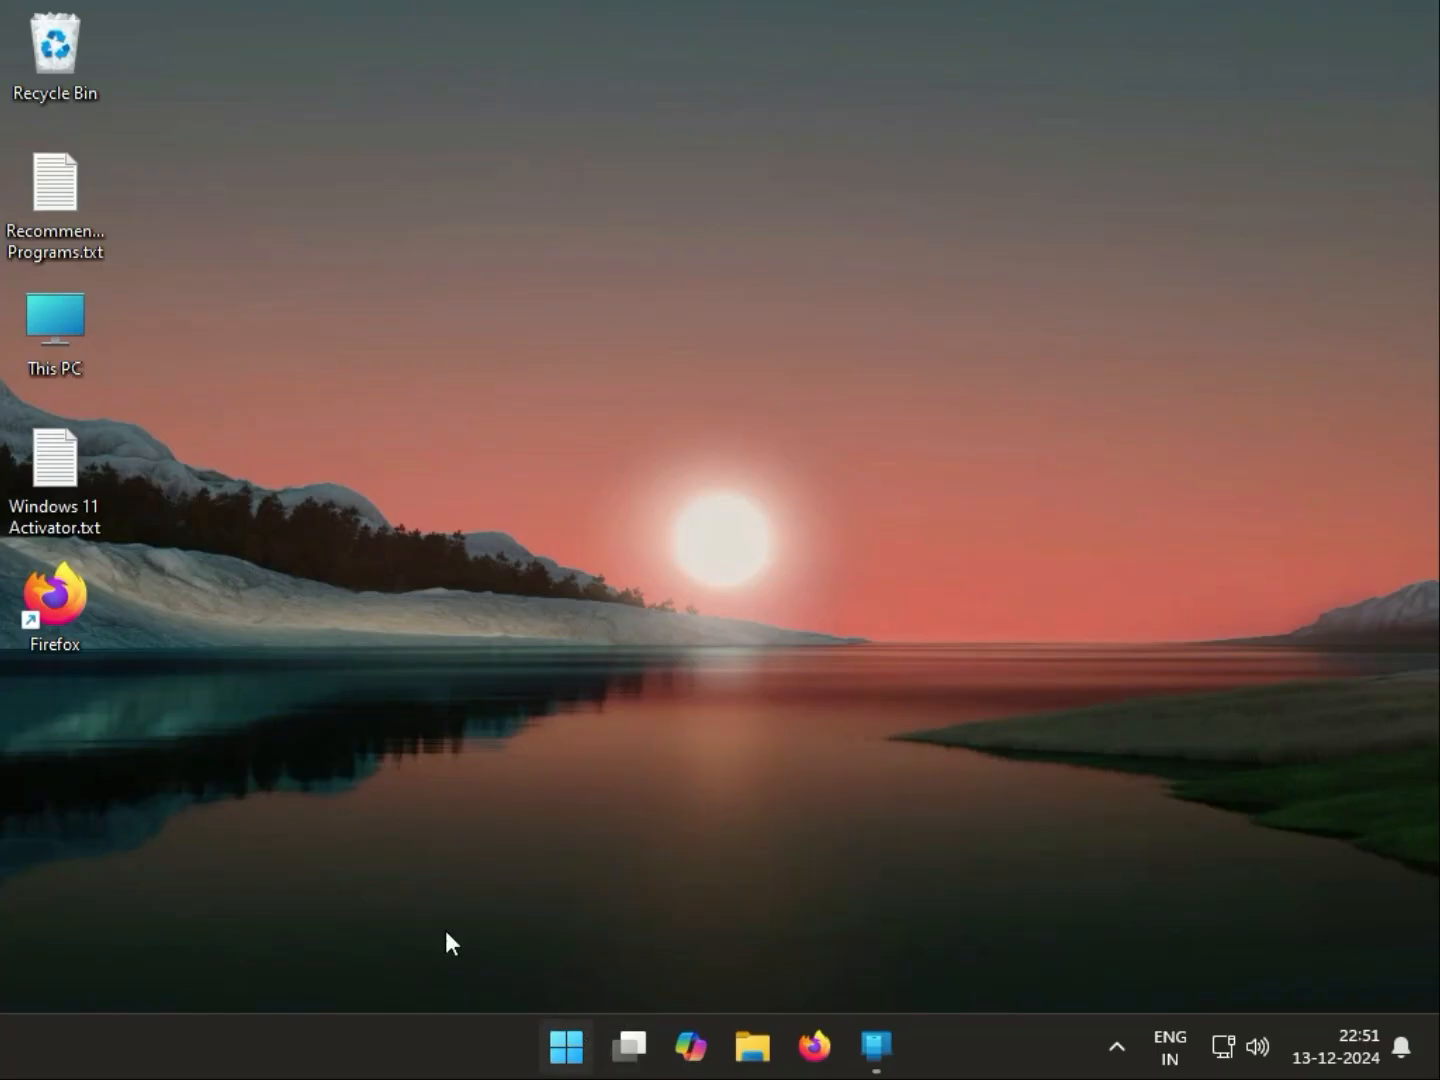
# Step: Open Windows Settings and show the list of installed apps
pyautogui.click(566, 1047)
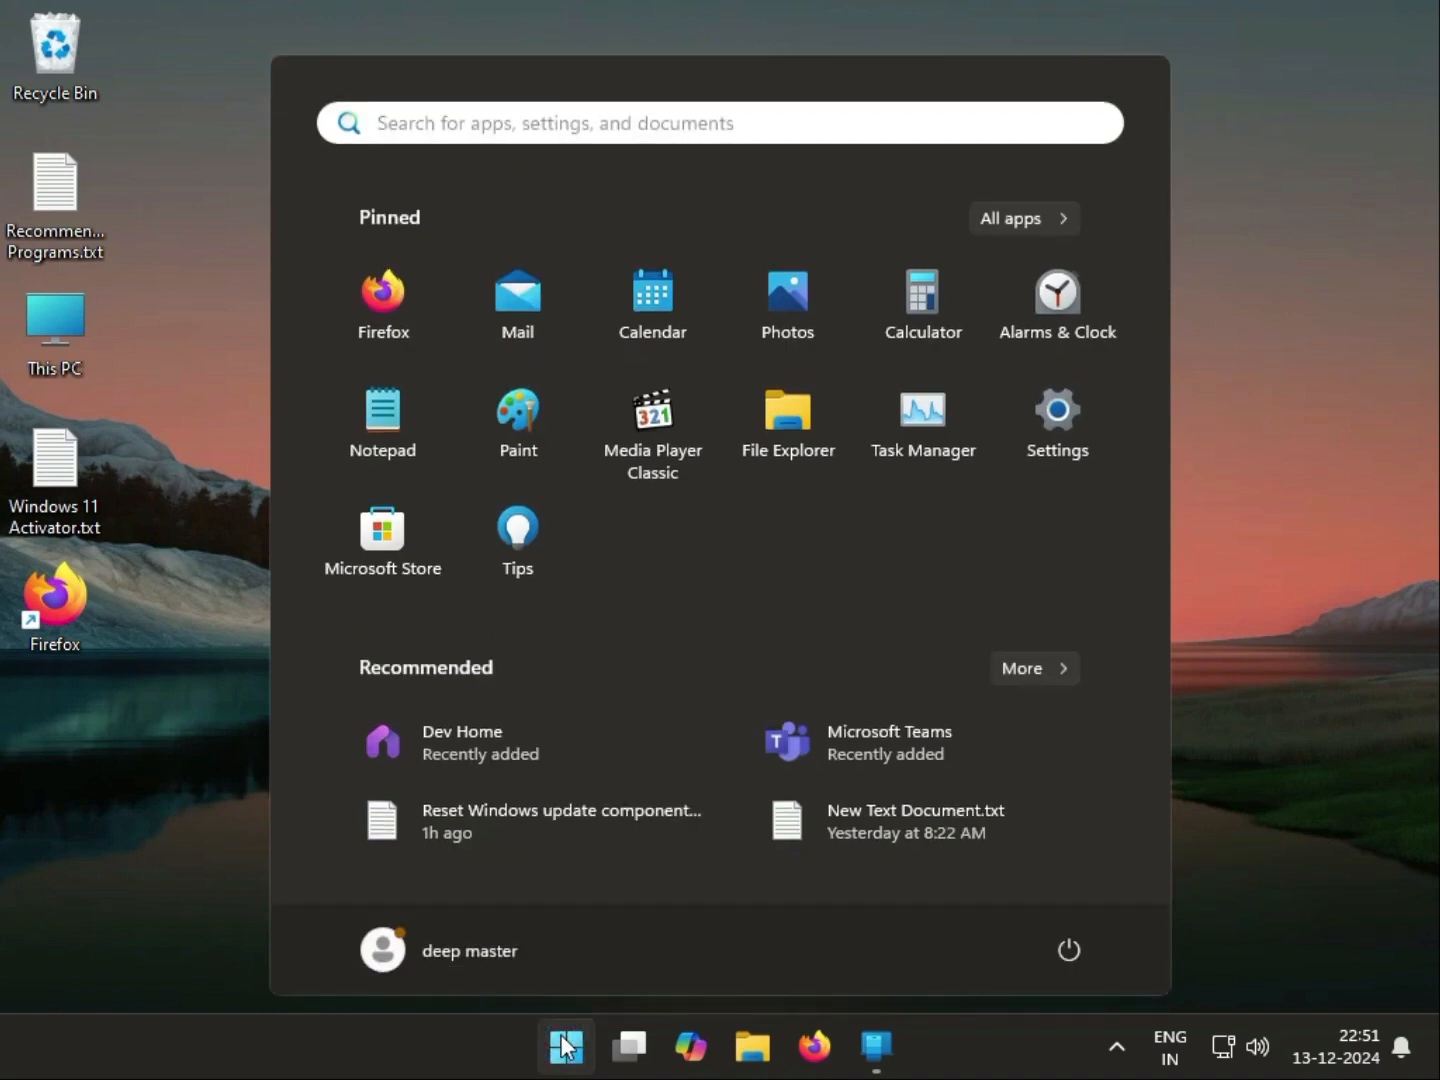
pyautogui.click(1057, 423)
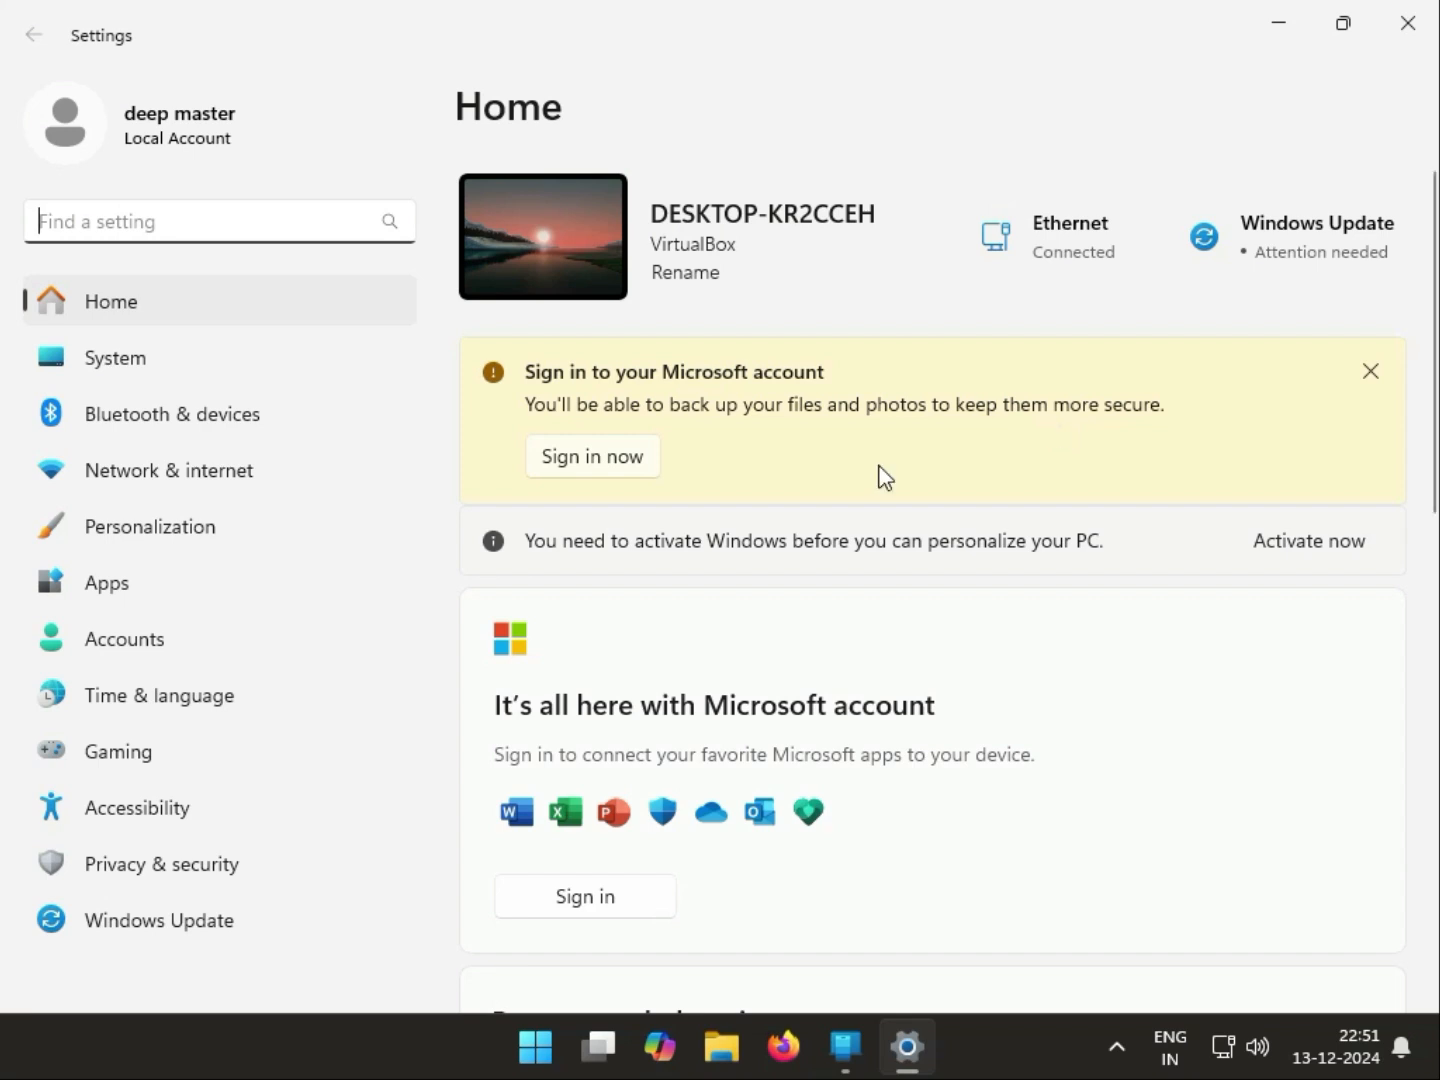
pyautogui.click(239, 600)
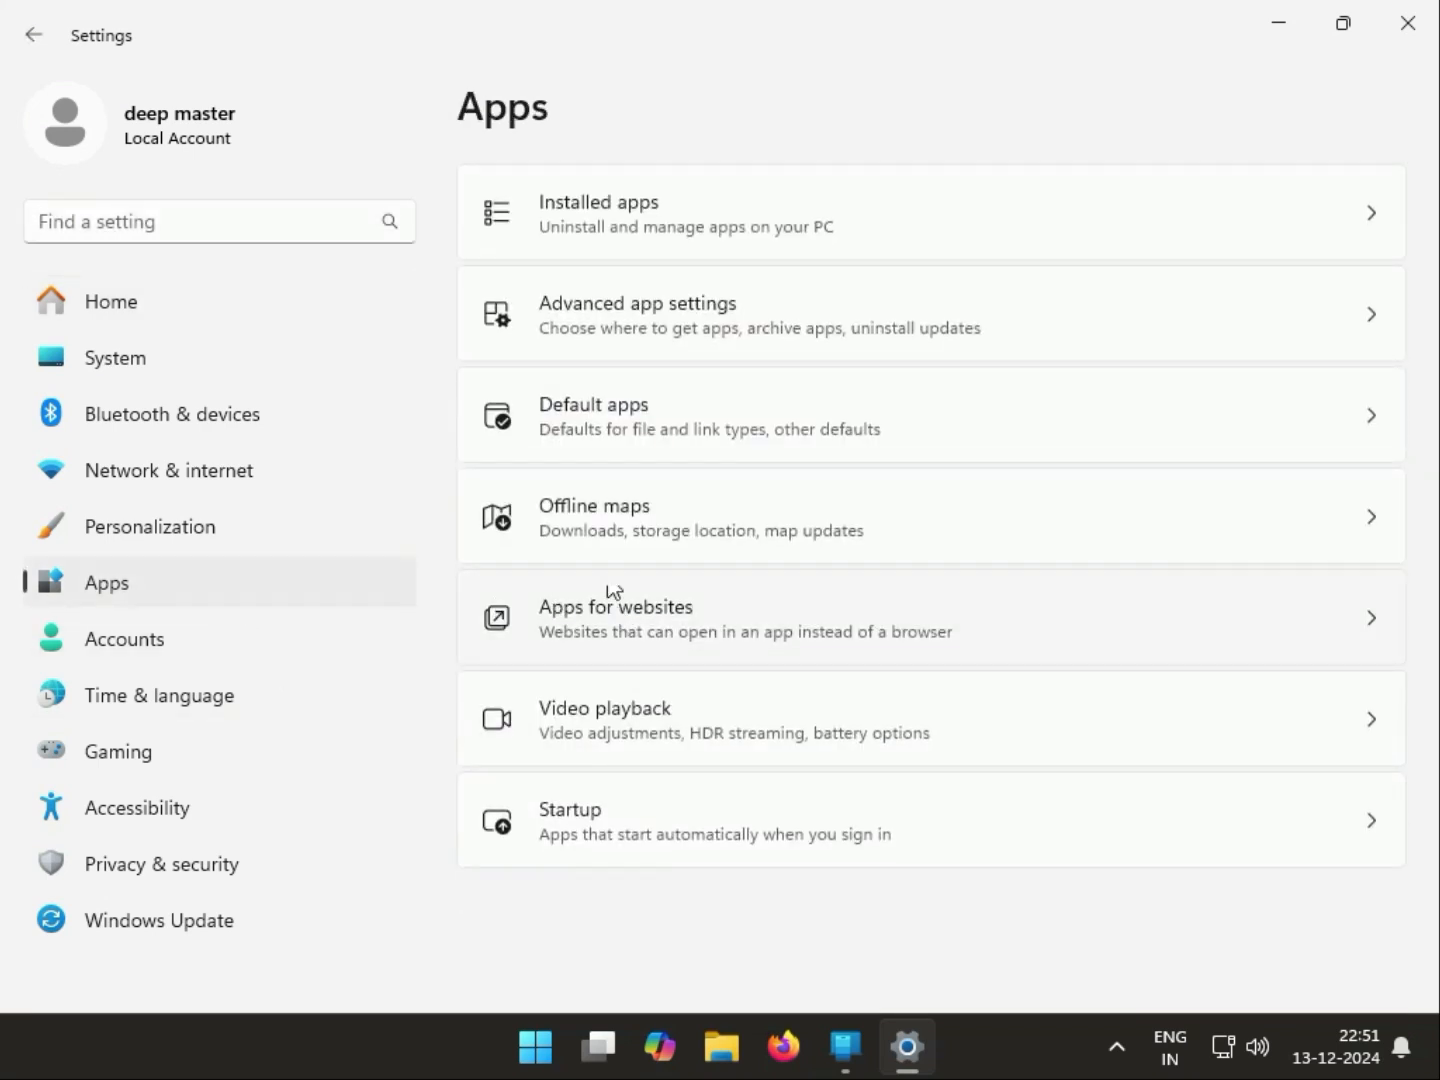
pyautogui.click(589, 232)
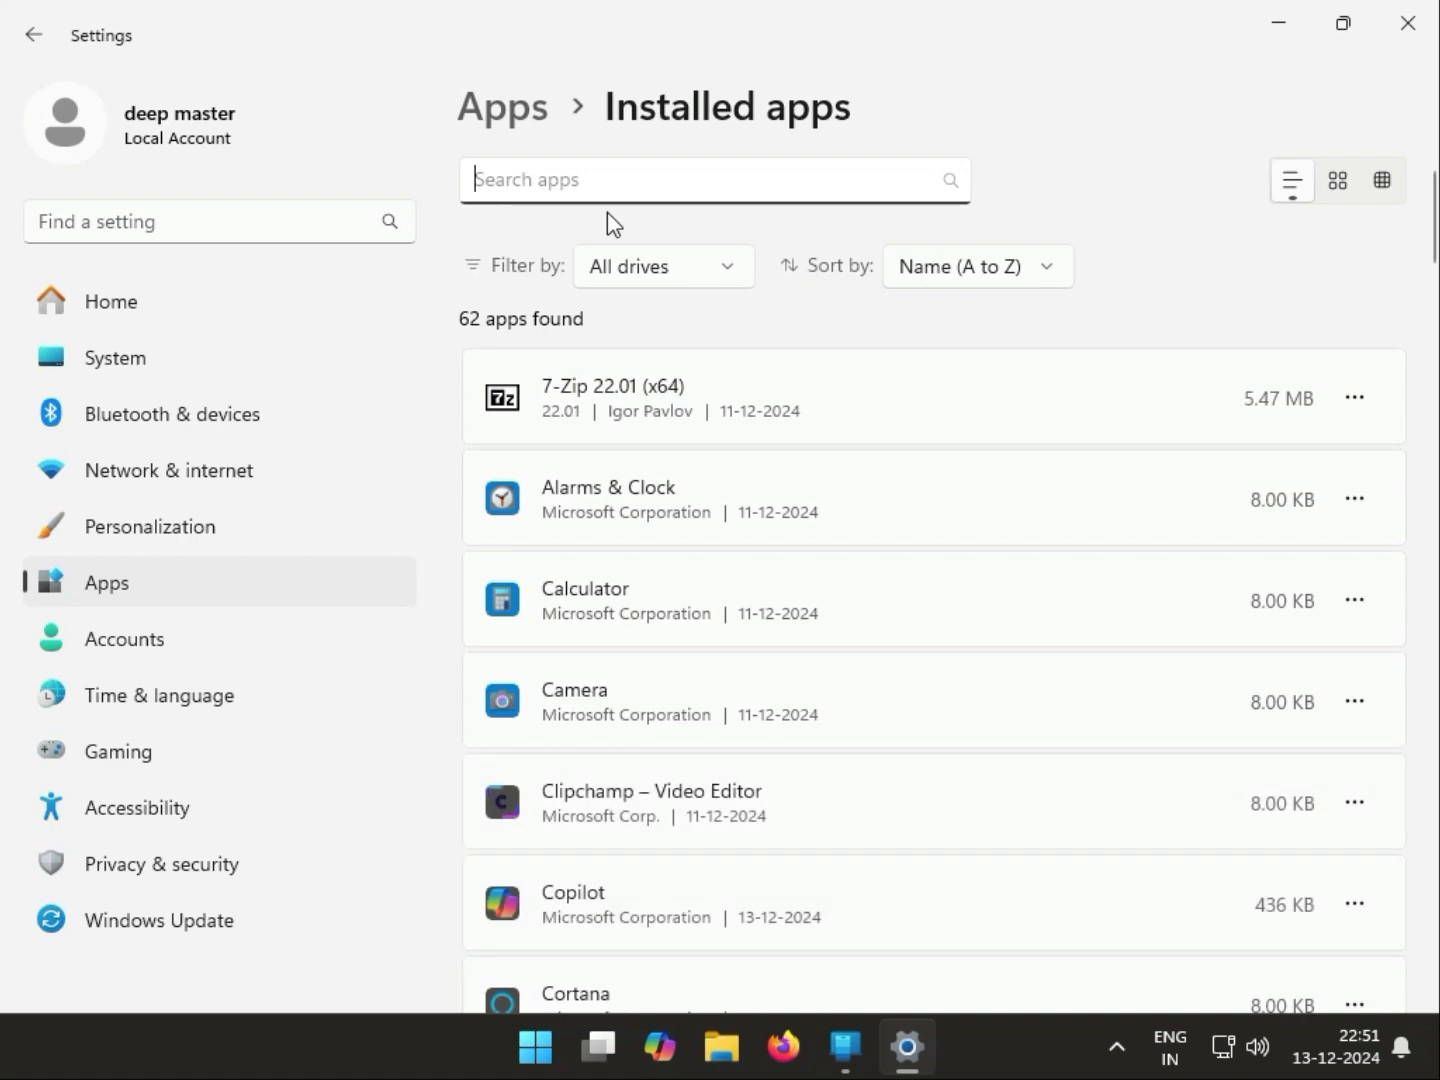
# Step: Find Microsoft Teams in the installed apps list and uninstall it, confirming the removal
pyautogui.scroll(-5, 818, 739)
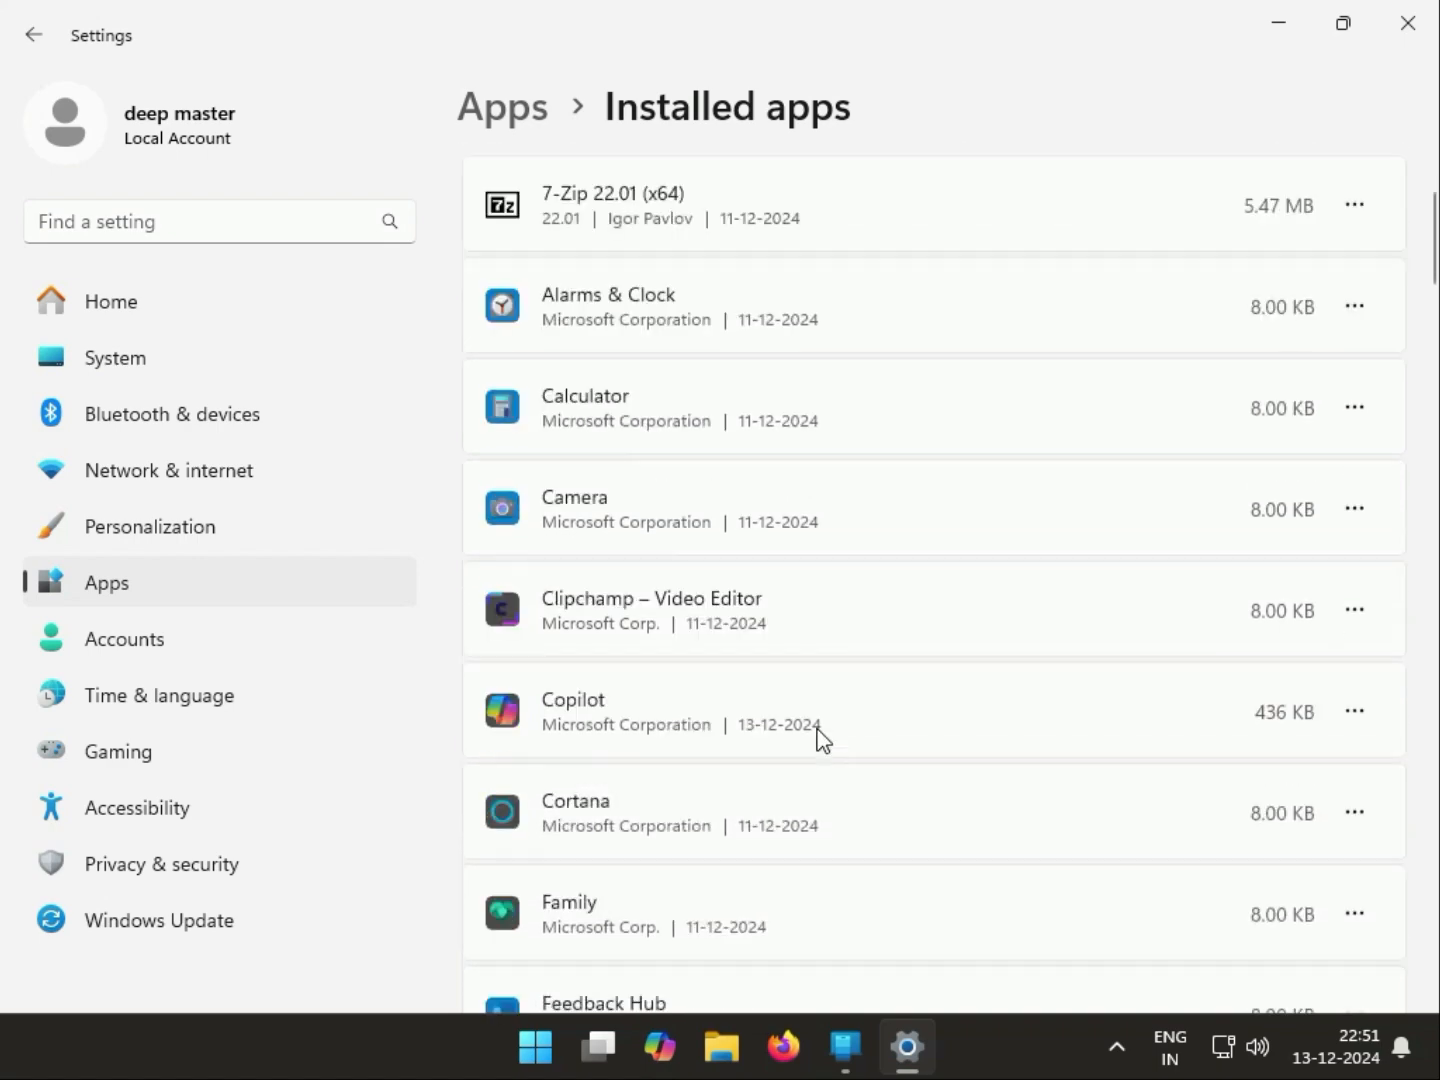
pyautogui.scroll(-6, 818, 739)
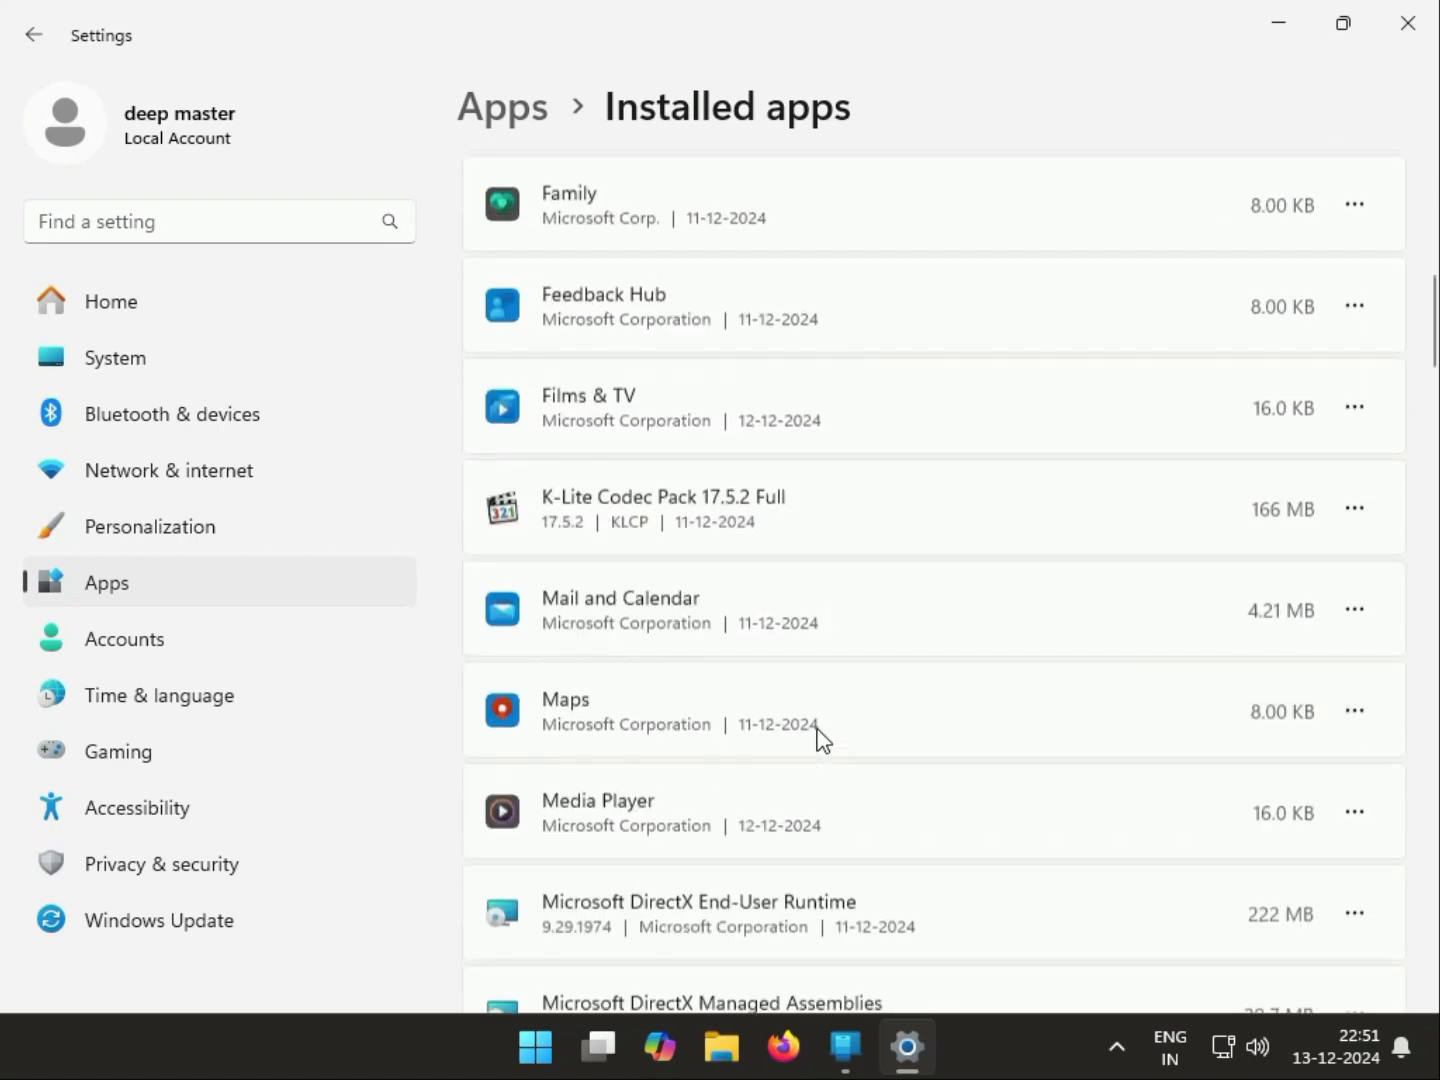
pyautogui.scroll(-4, 818, 740)
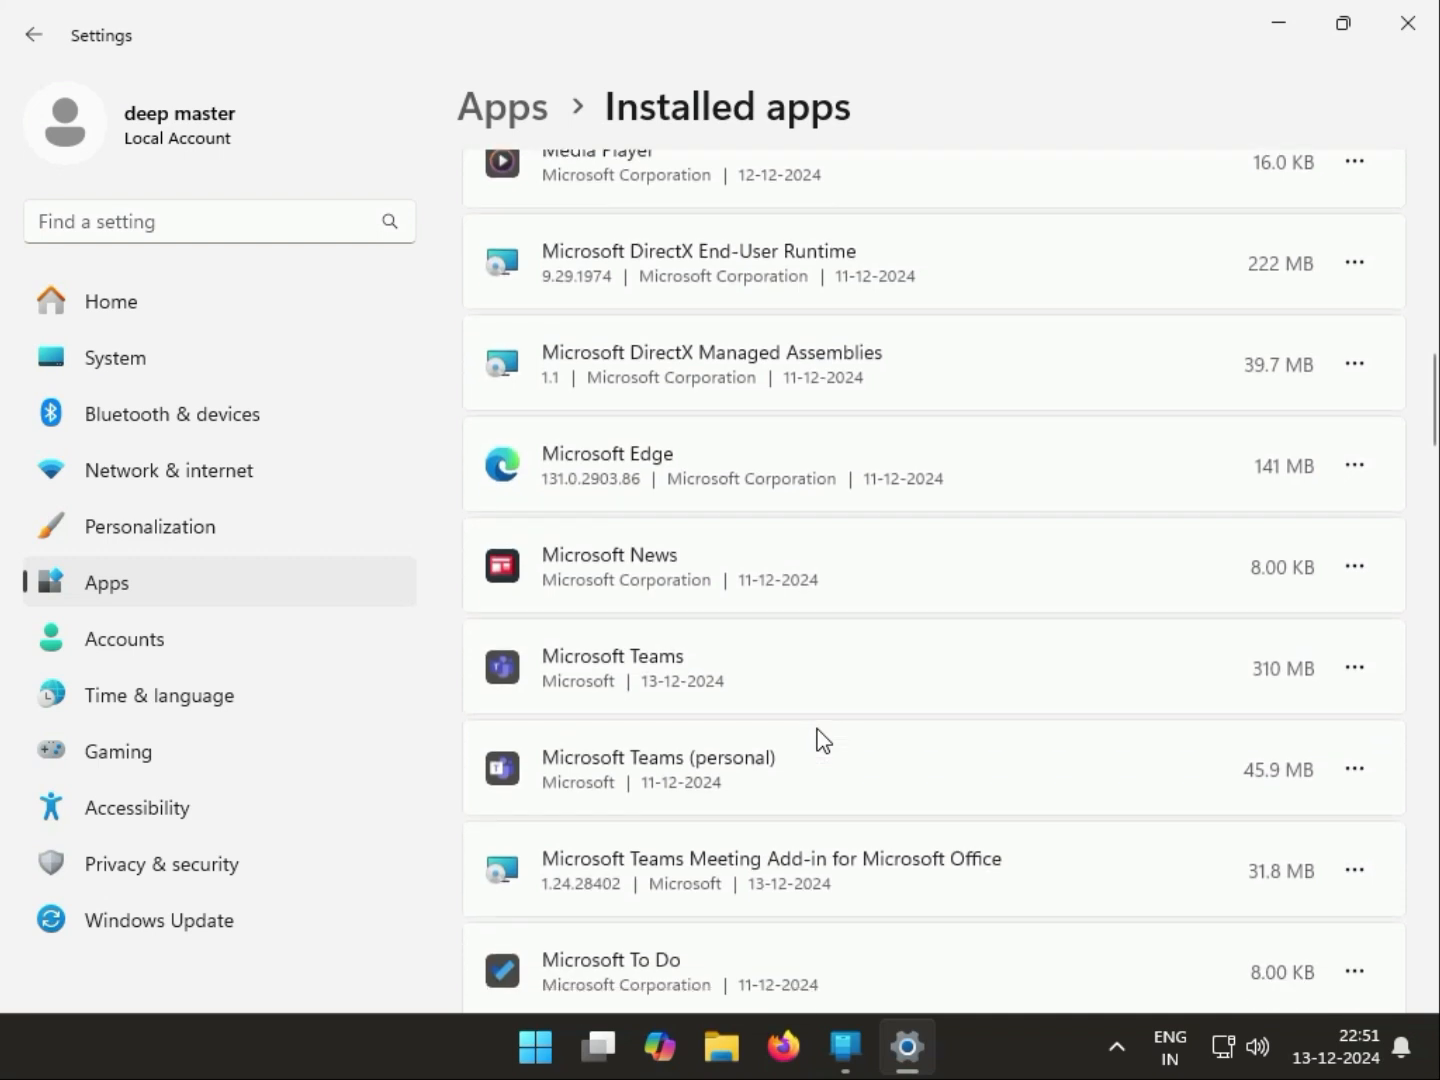
pyautogui.click(1354, 667)
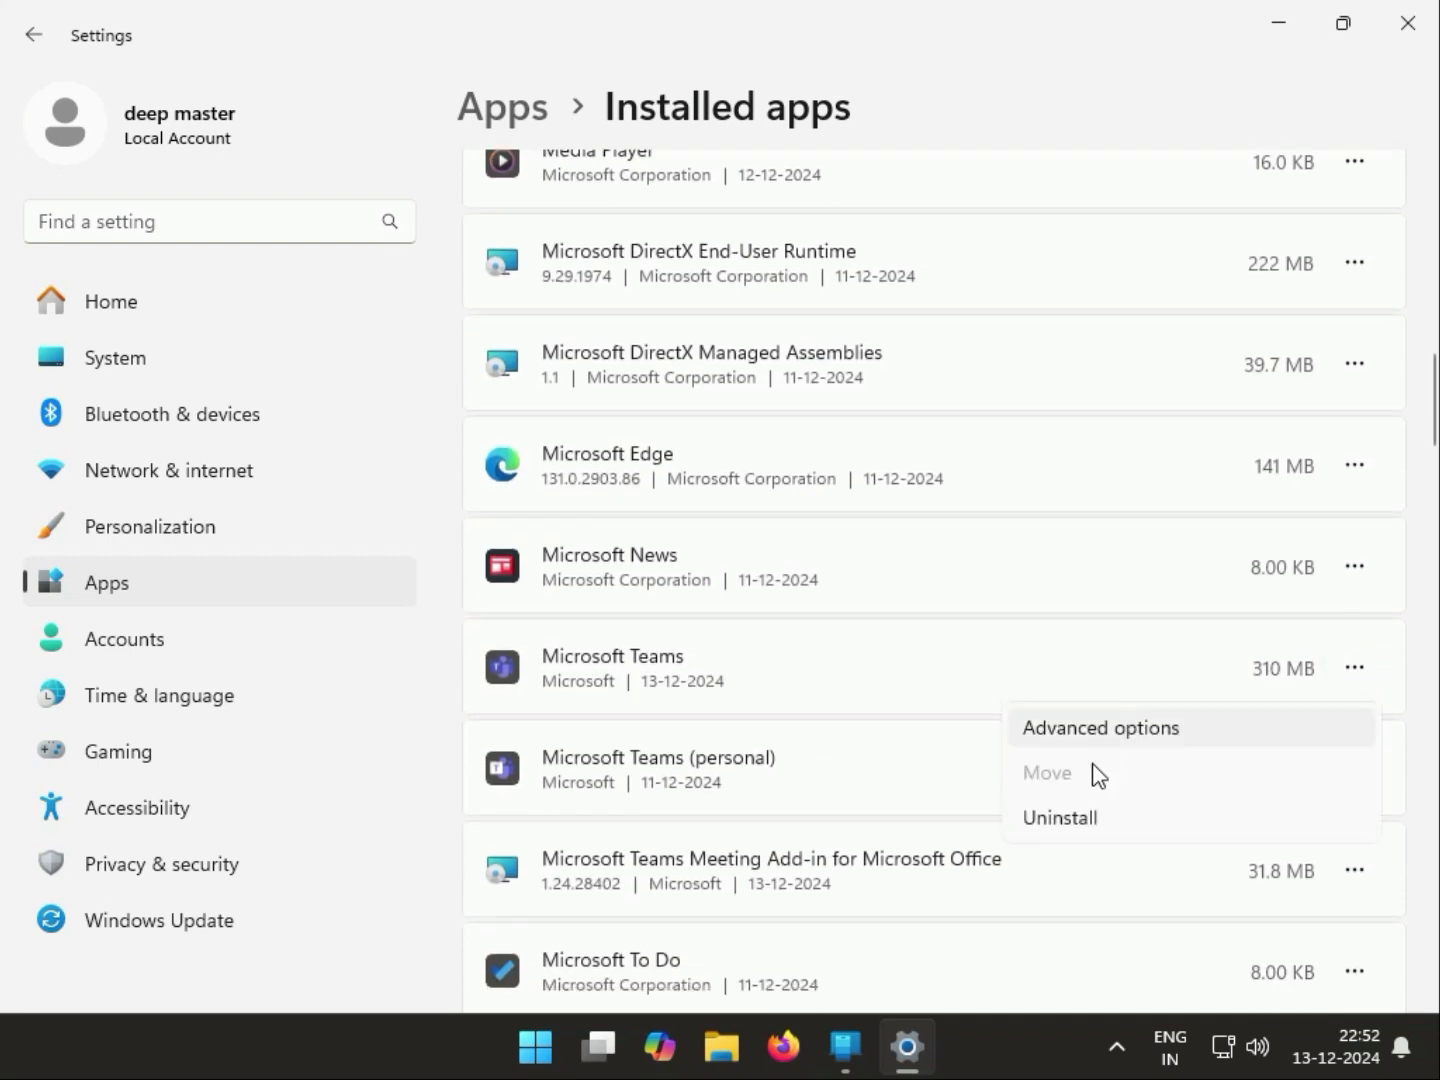
pyautogui.click(1068, 820)
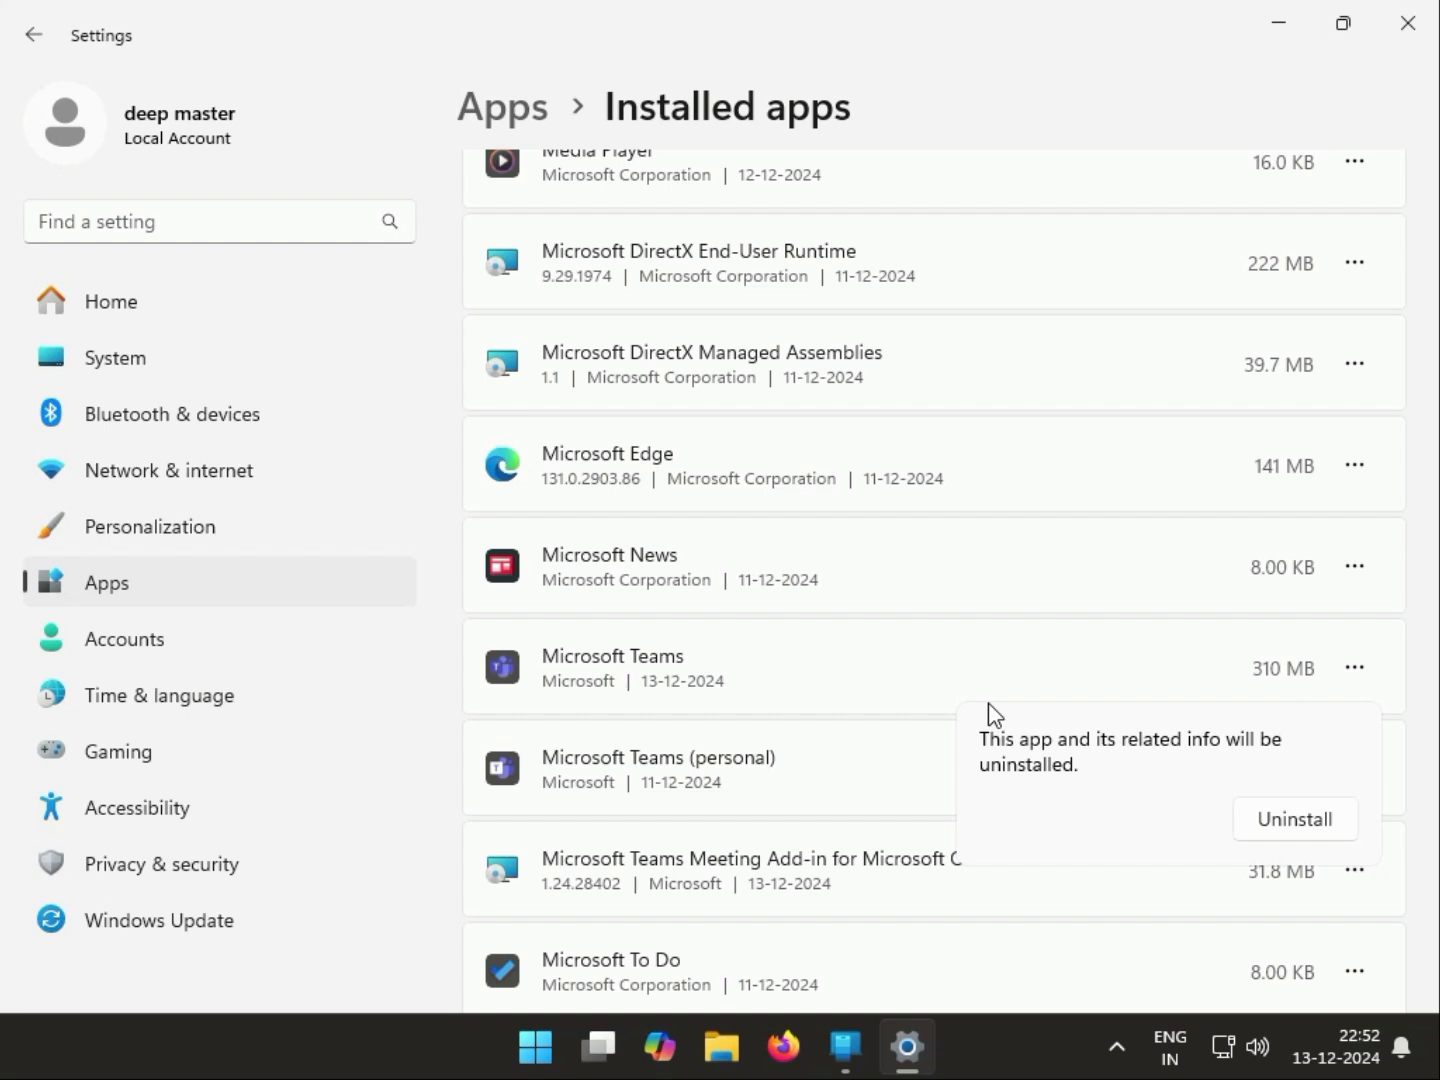
pyautogui.click(1271, 821)
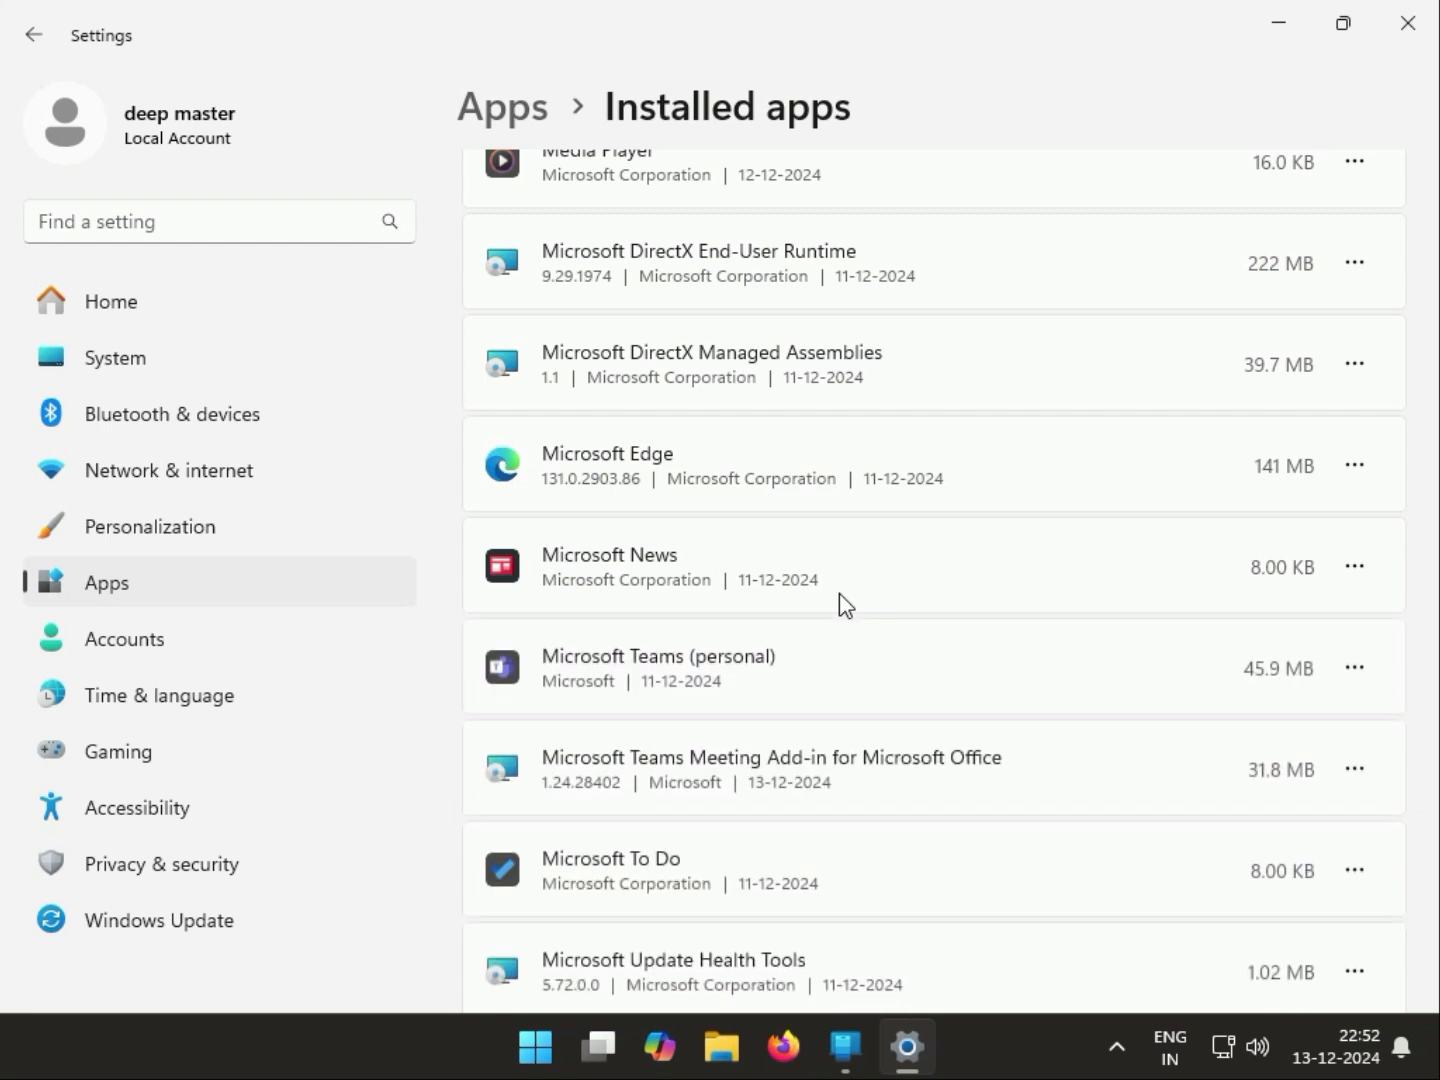
# Step: Find Microsoft Teams (personal) in the installed apps list and uninstall it, confirming the removal
pyautogui.scroll(-3, 931, 550)
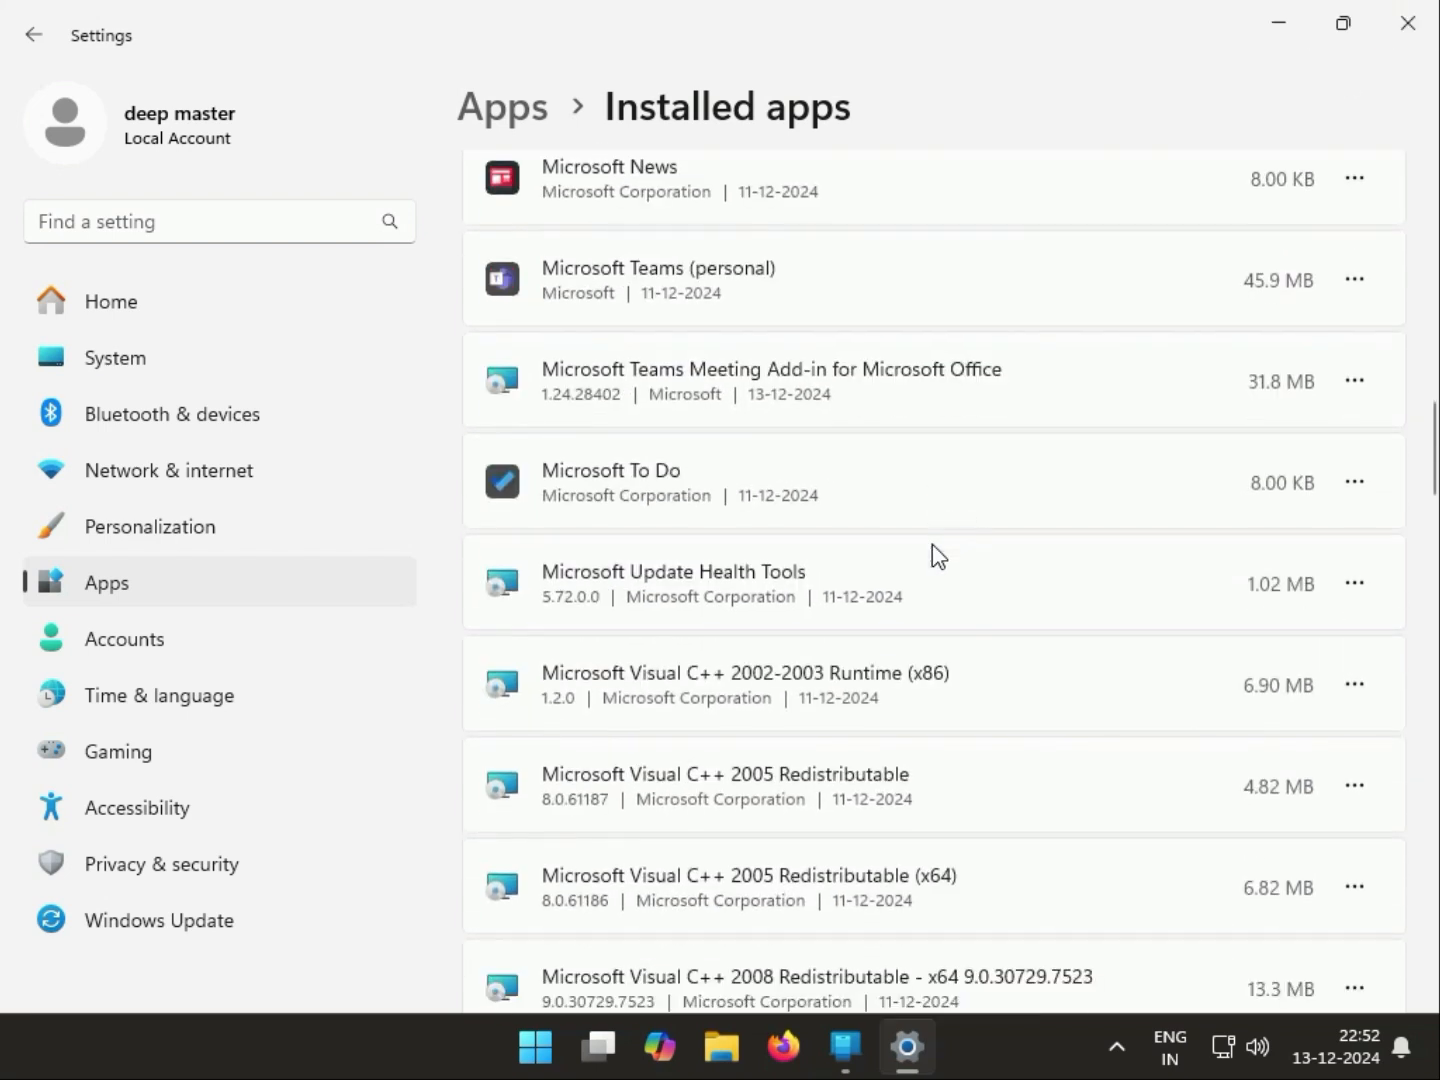
pyautogui.scroll(1, 880, 540)
pyautogui.click(1350, 406)
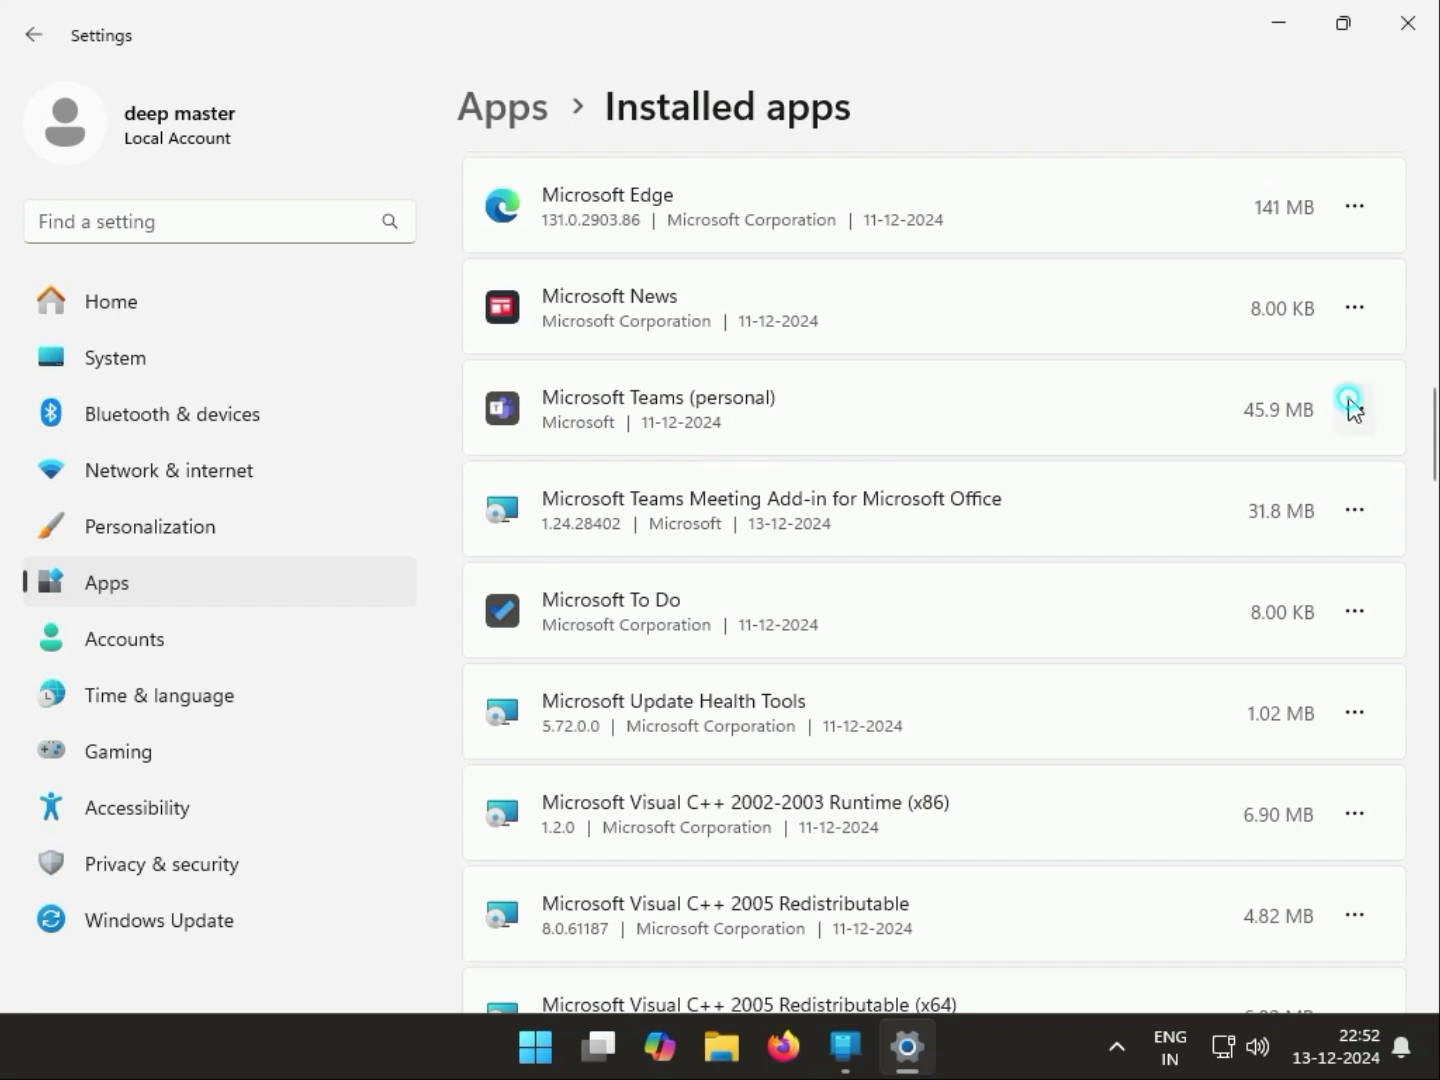
pyautogui.click(1170, 574)
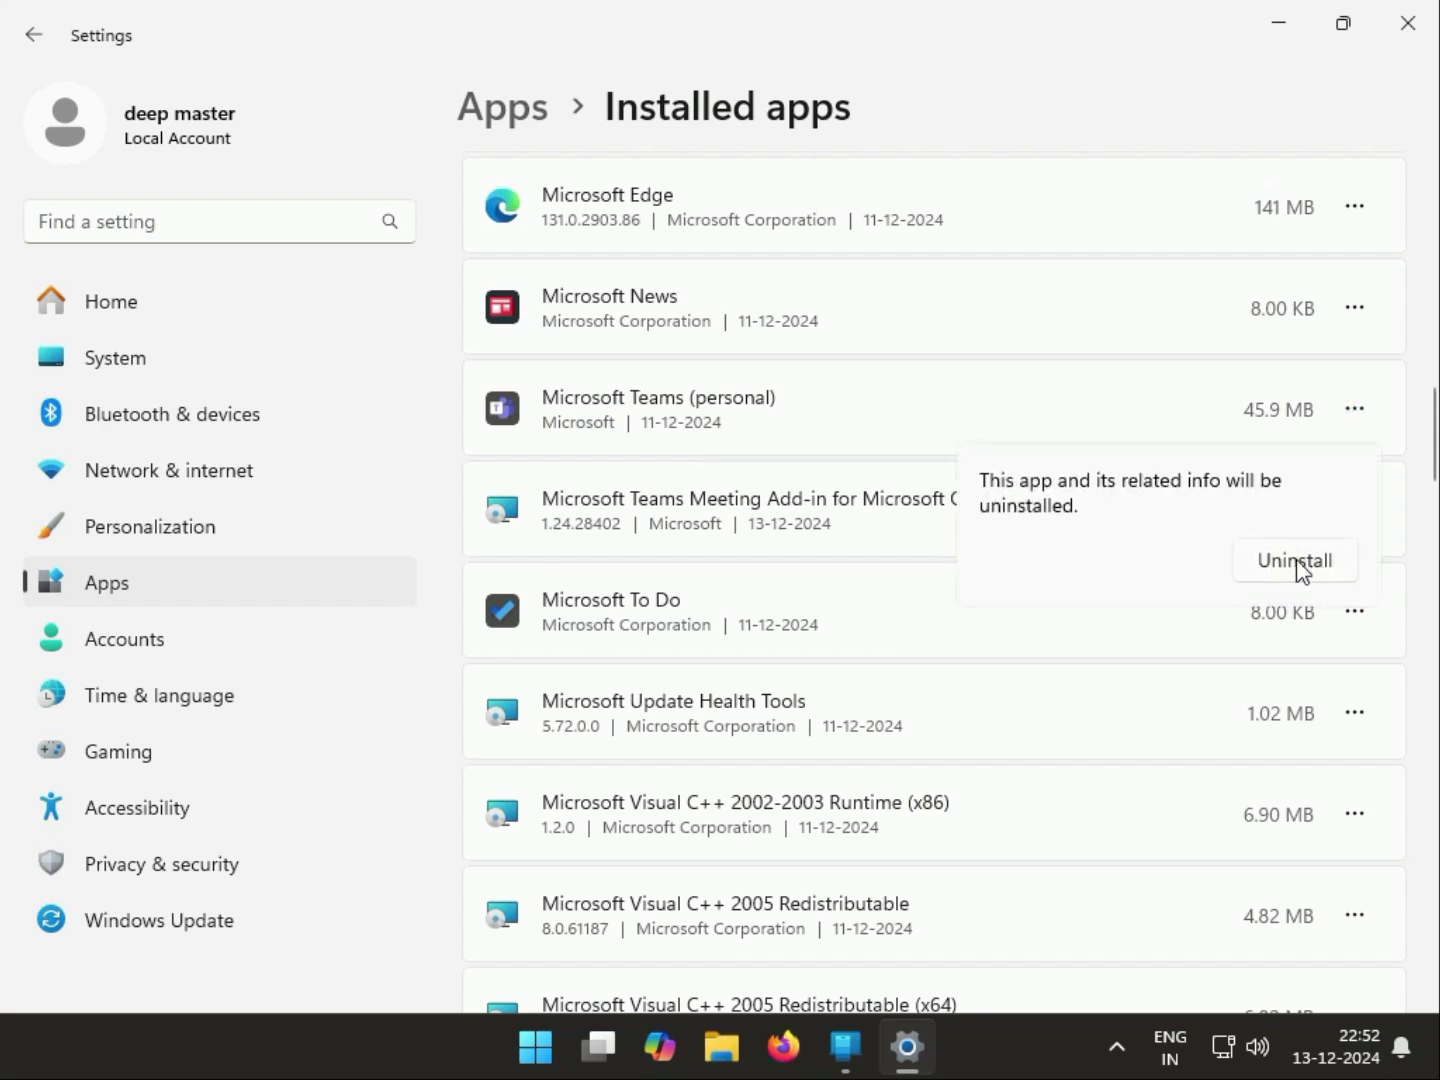
pyautogui.click(1296, 559)
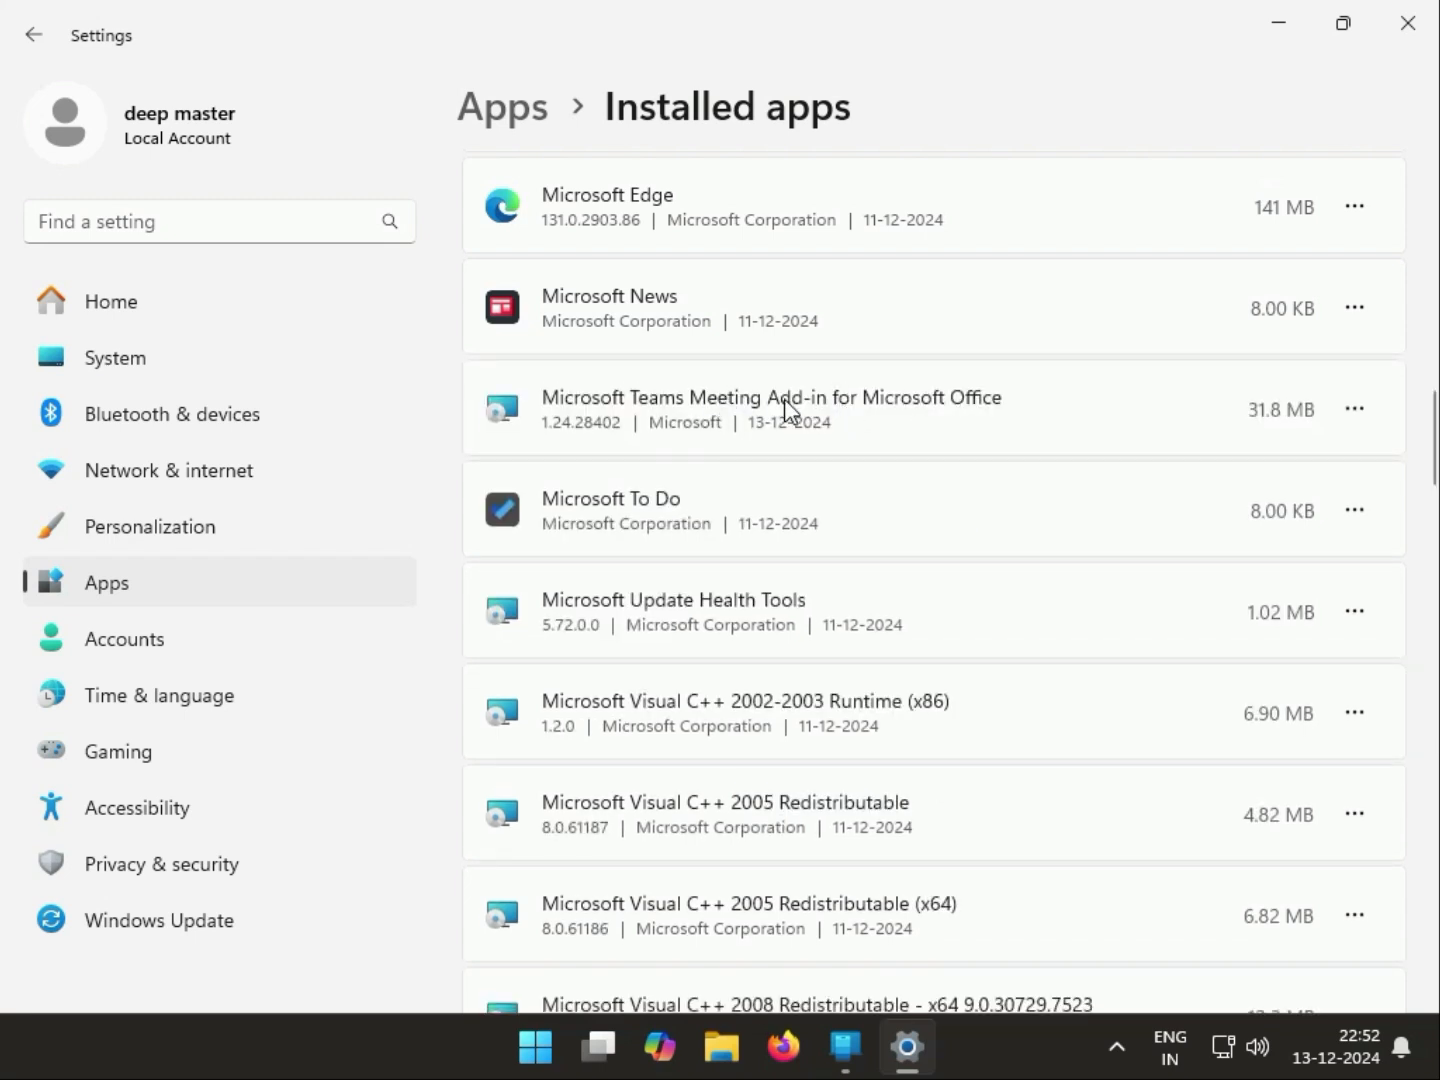
# Step: Uninstall the Microsoft Teams Meeting Add-in for Microsoft Office and confirm the removal
pyautogui.click(1353, 412)
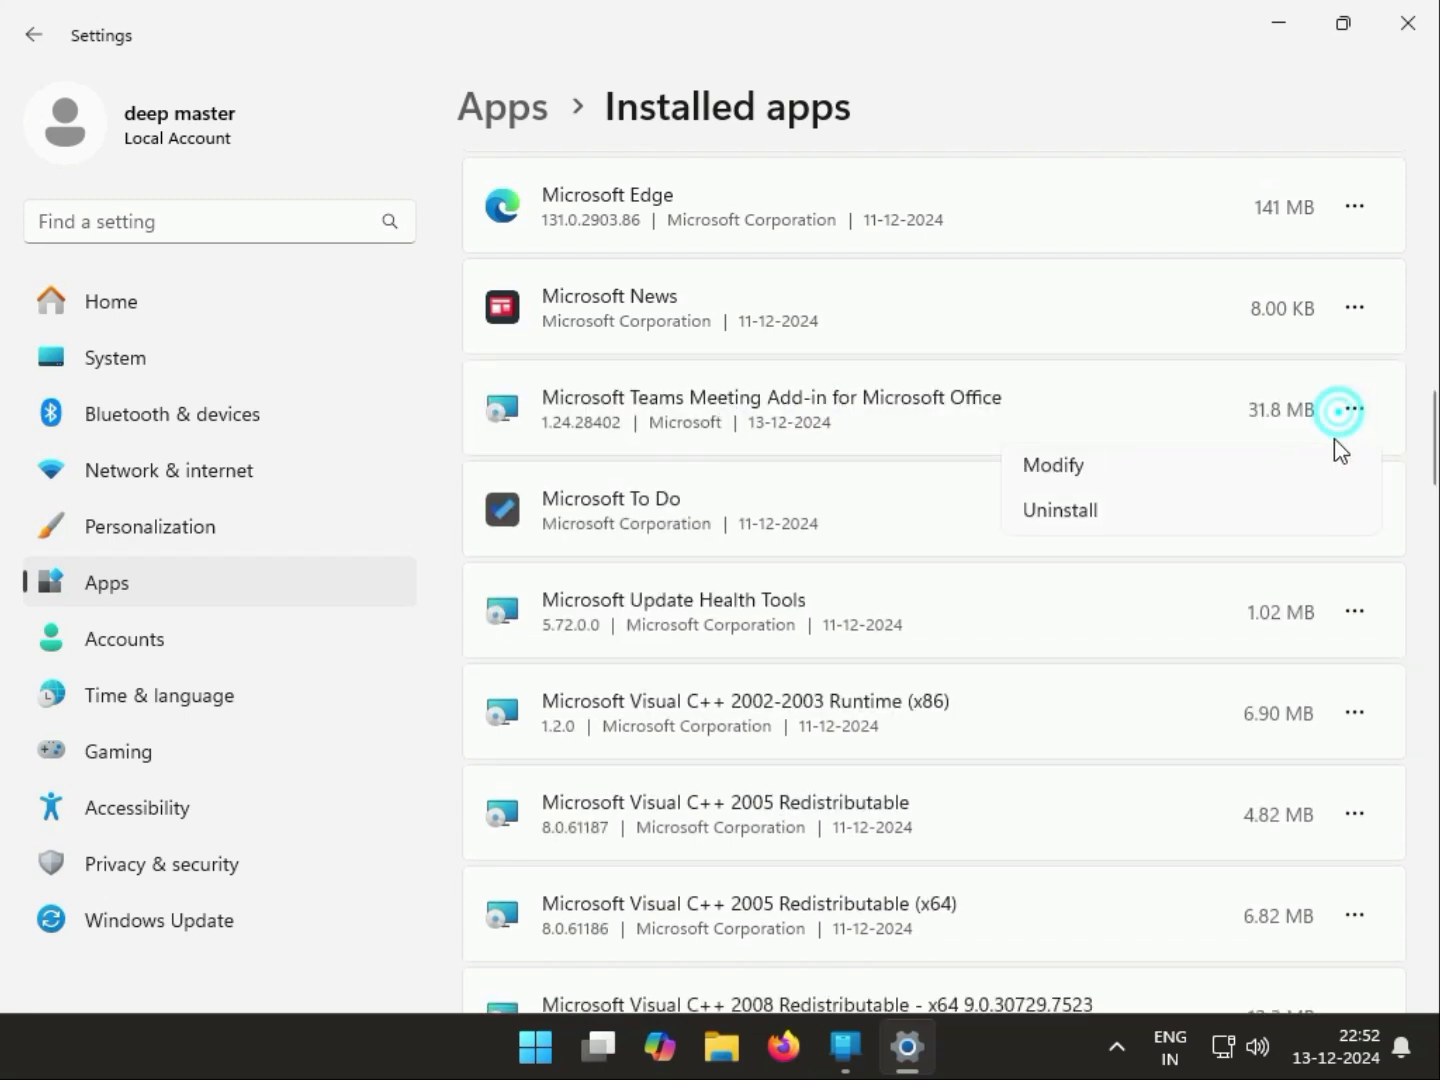
pyautogui.click(1093, 536)
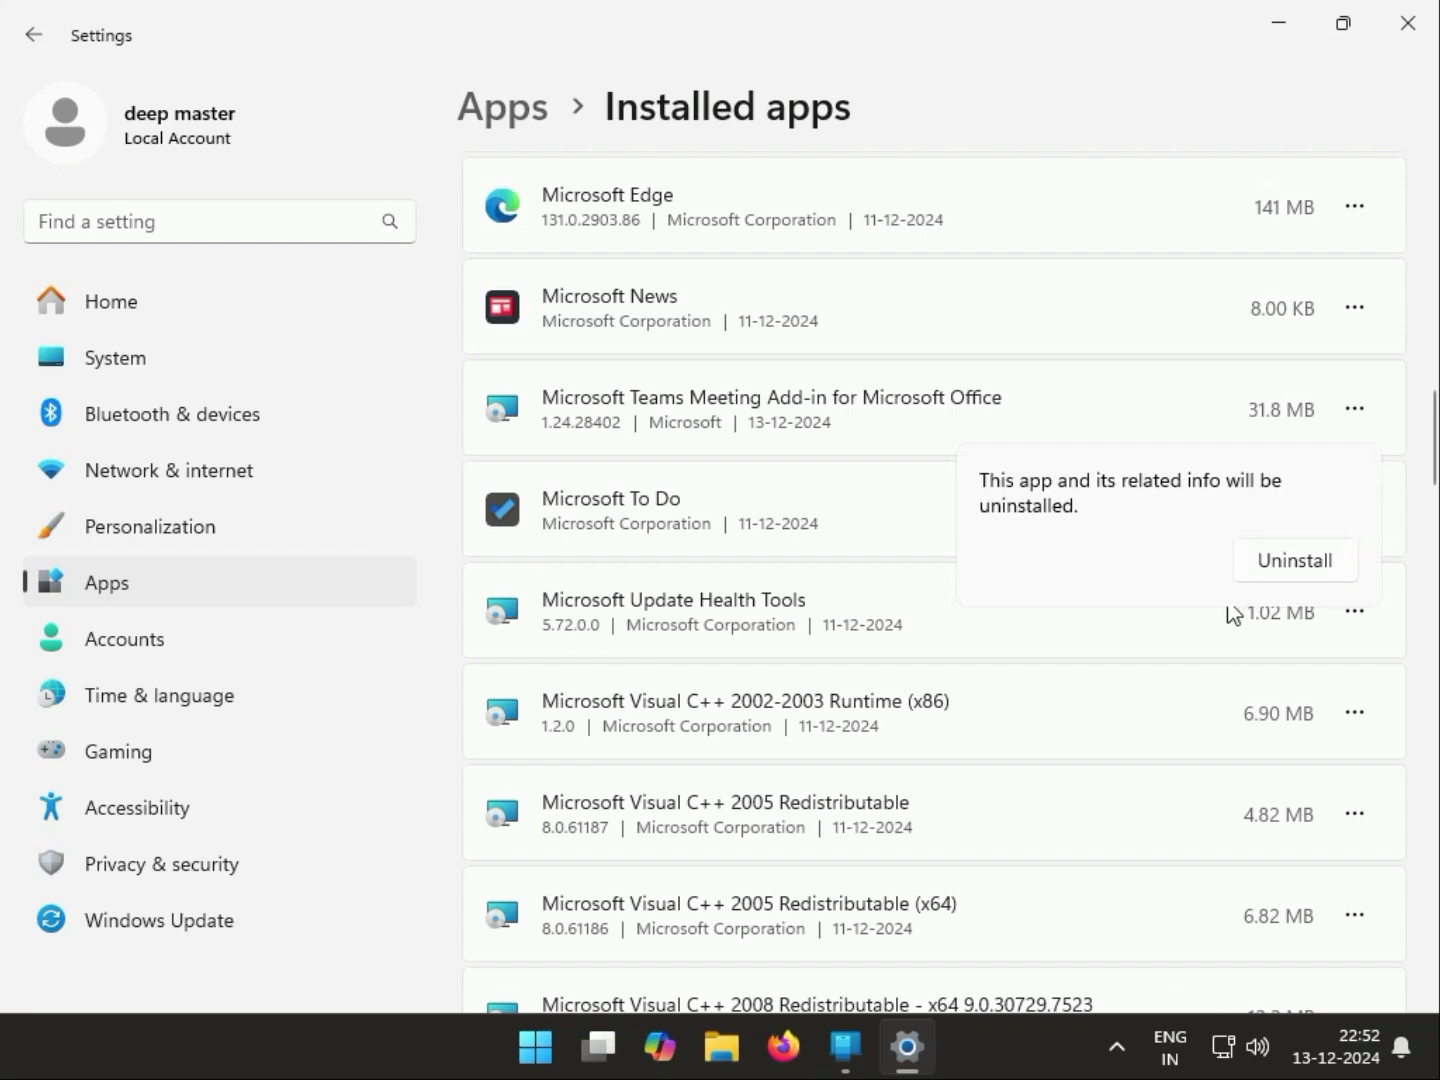
pyautogui.click(1284, 570)
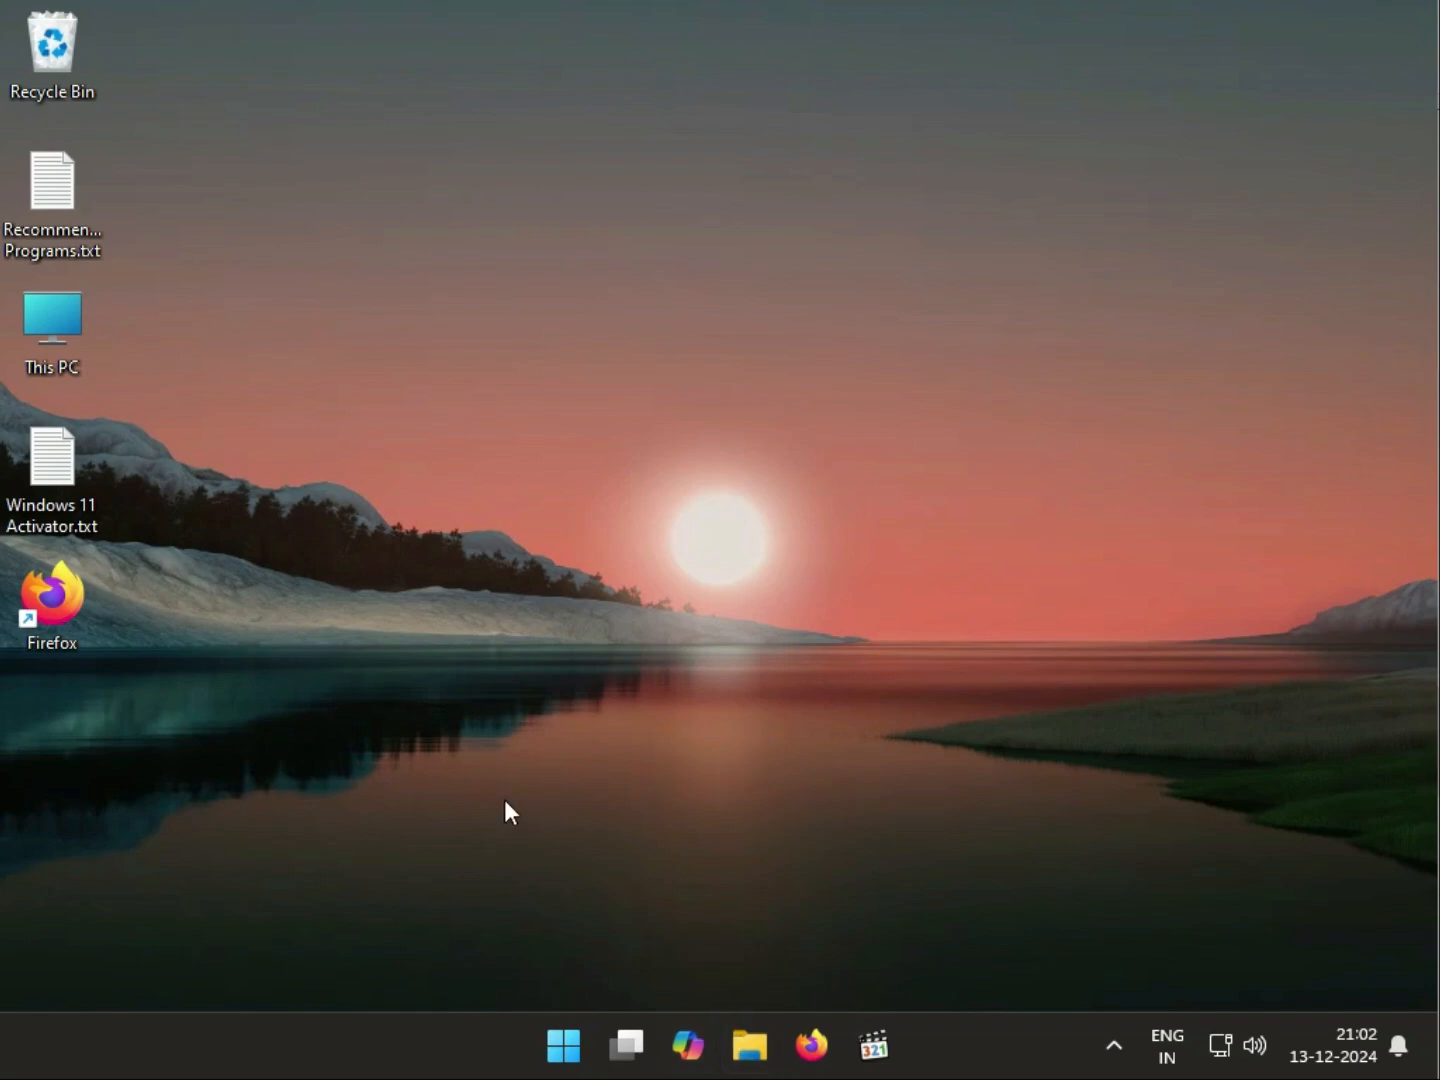
# Step: Switch to Firefox and go to google.com
pyautogui.click(816, 1060)
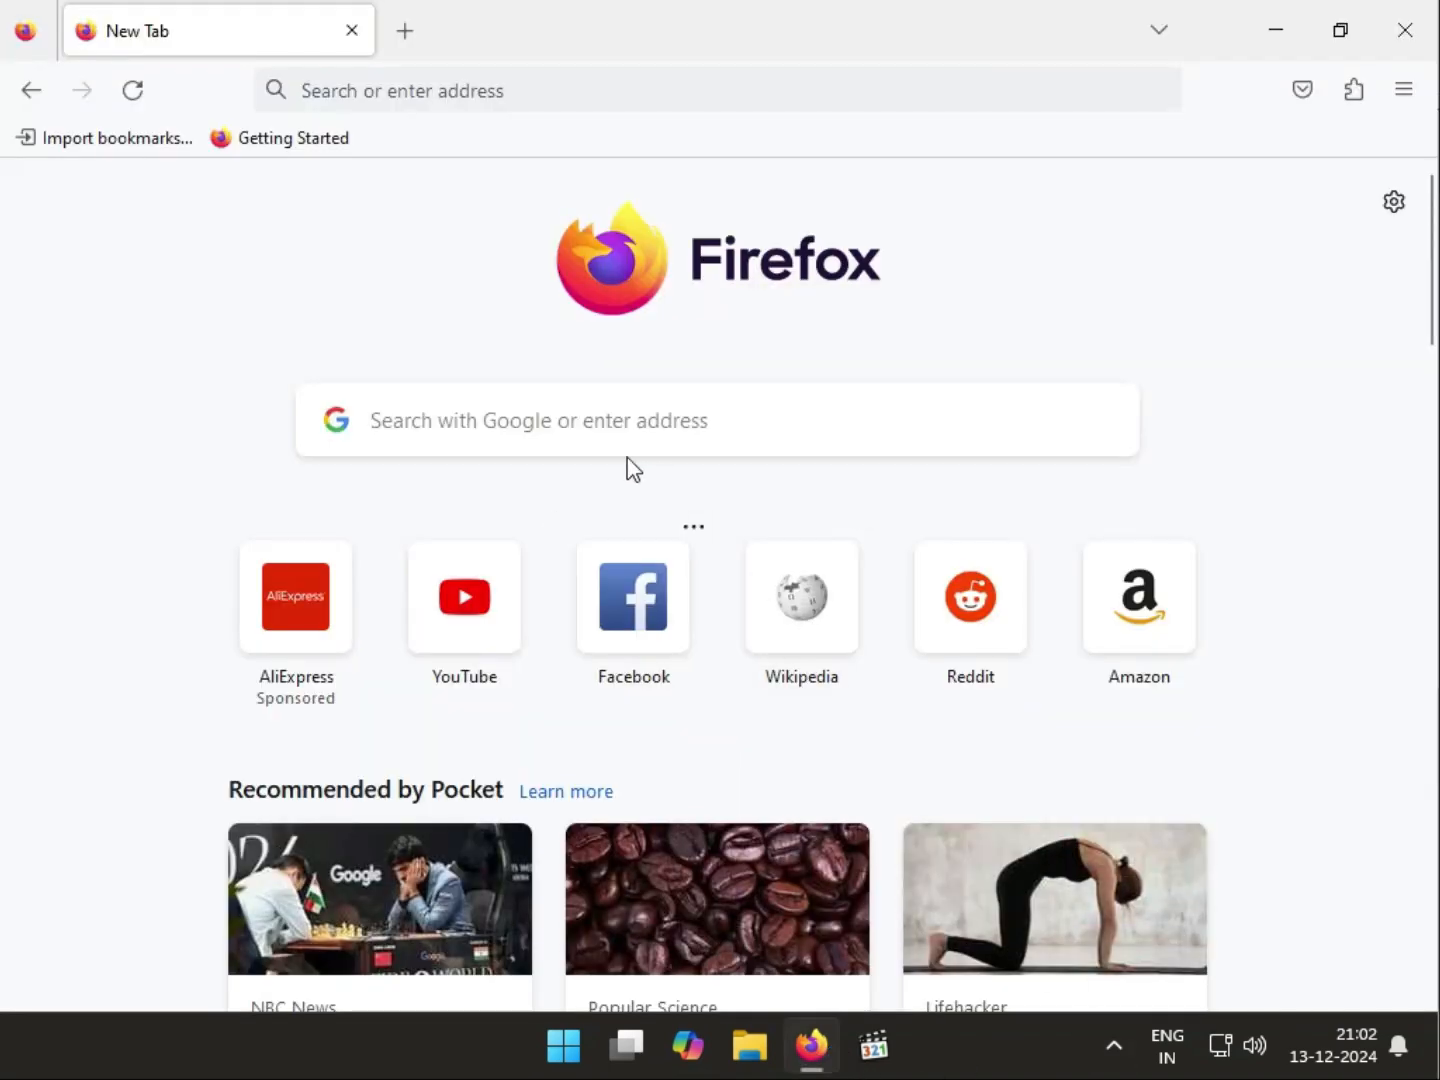
pyautogui.click(585, 436)
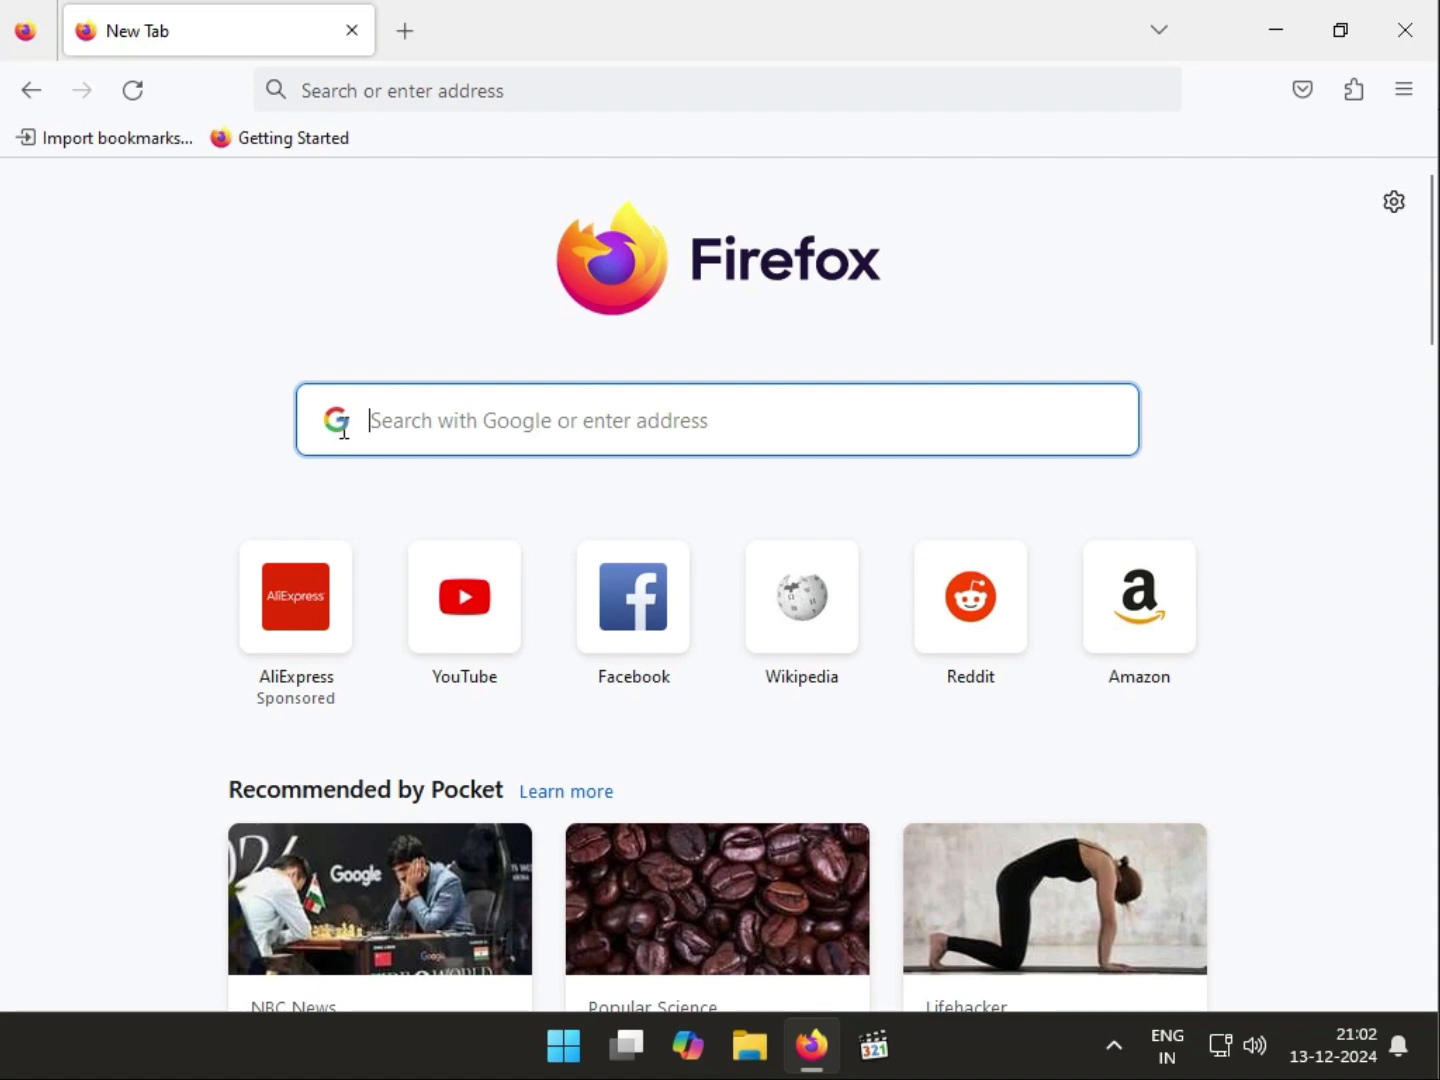
pyautogui.click(365, 92)
pyautogui.write('googl')
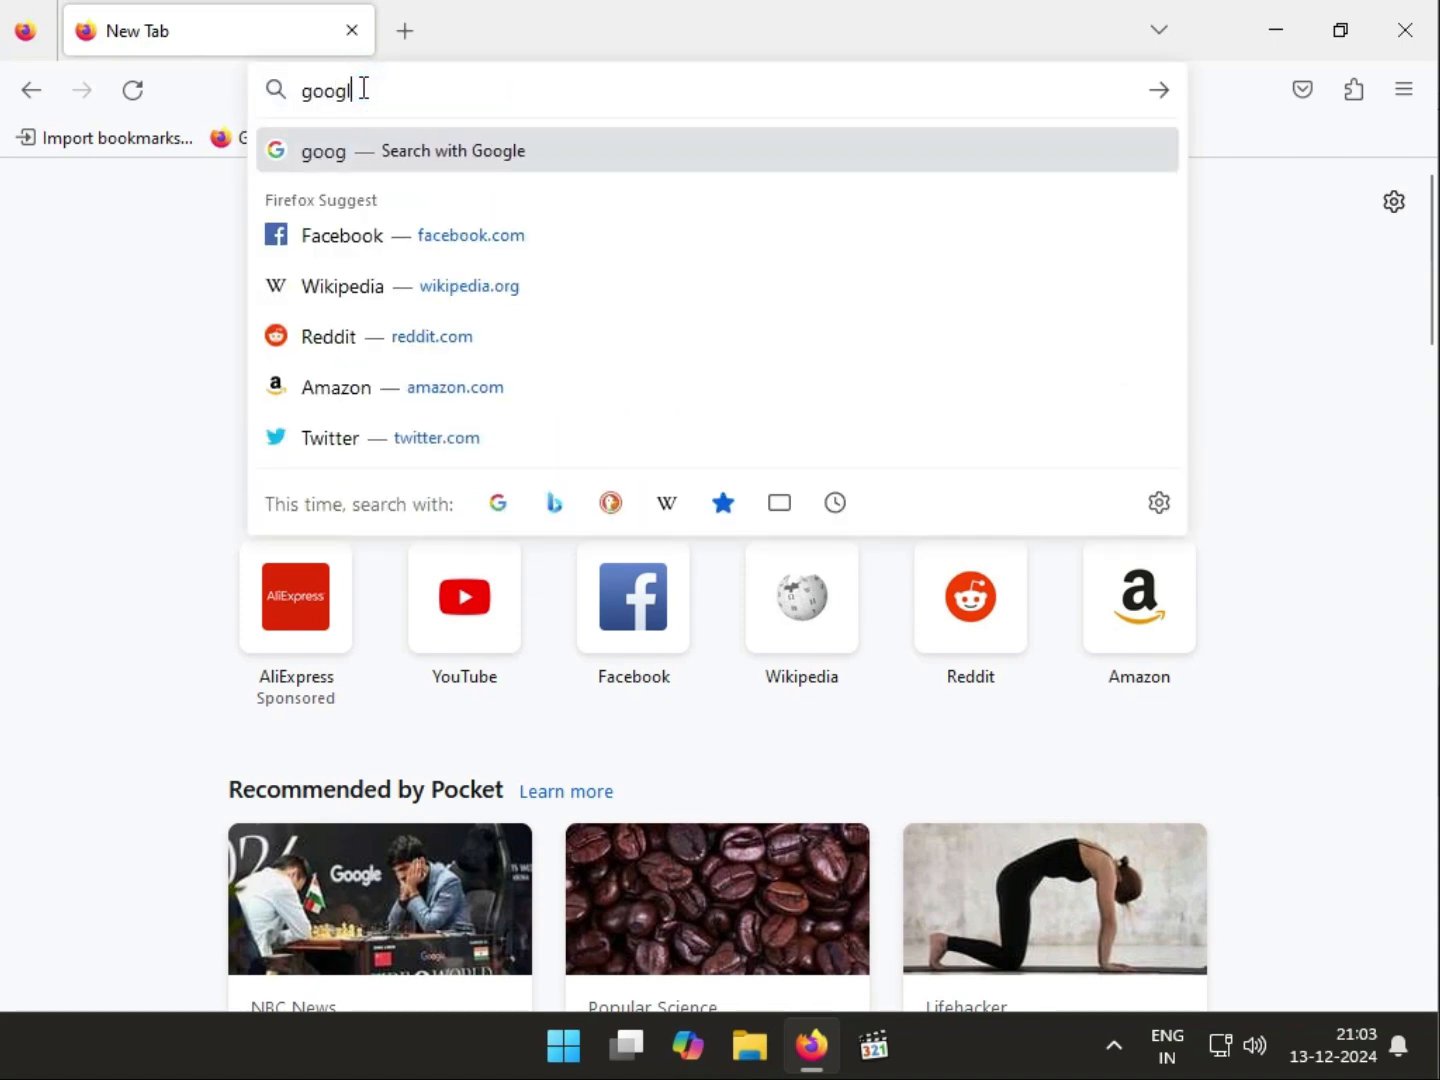
pyautogui.write('e.com')
pyautogui.press('Return')
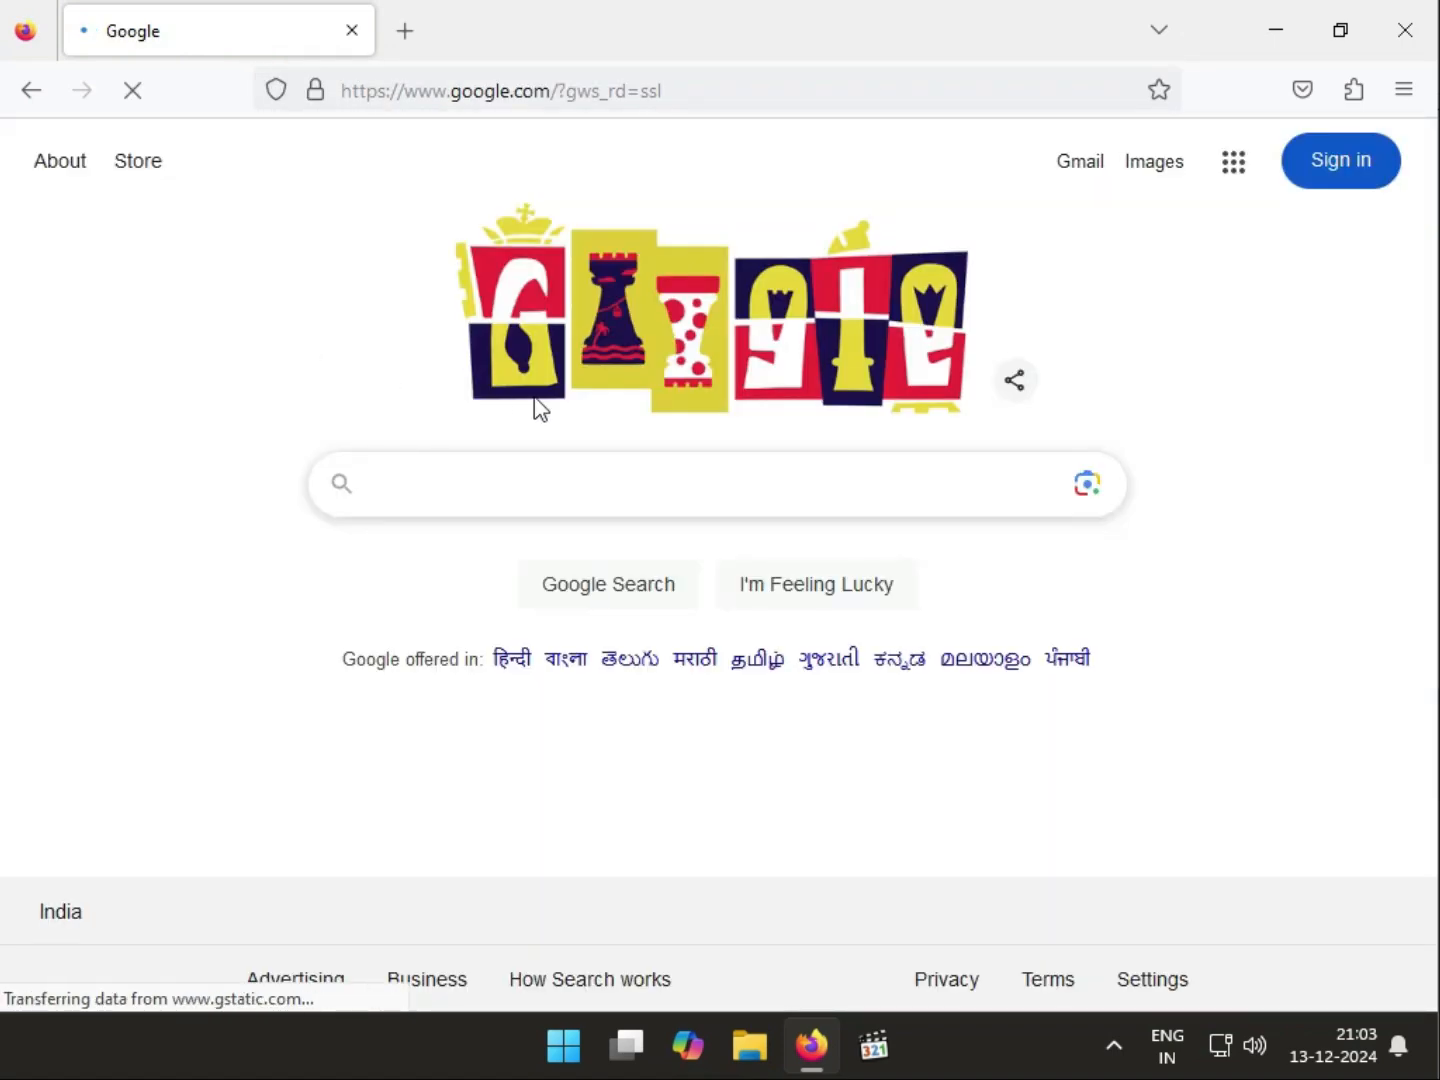
# Step: Search Google for "ms team download"
pyautogui.click(636, 478)
pyautogui.click(570, 484)
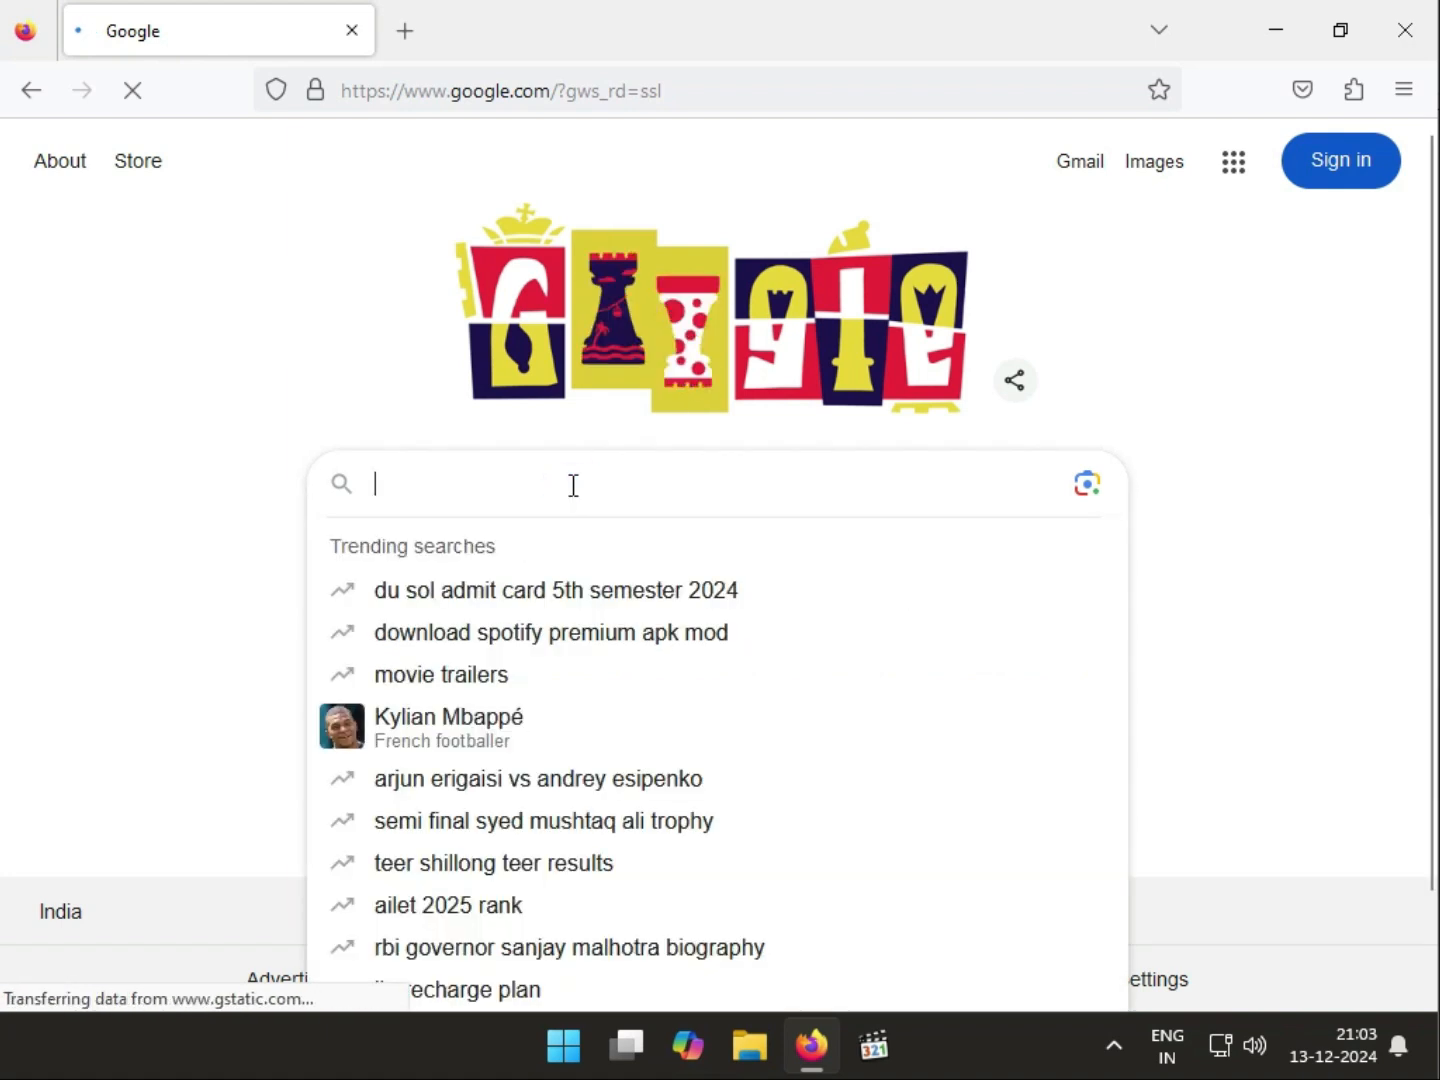
pyautogui.write('m')
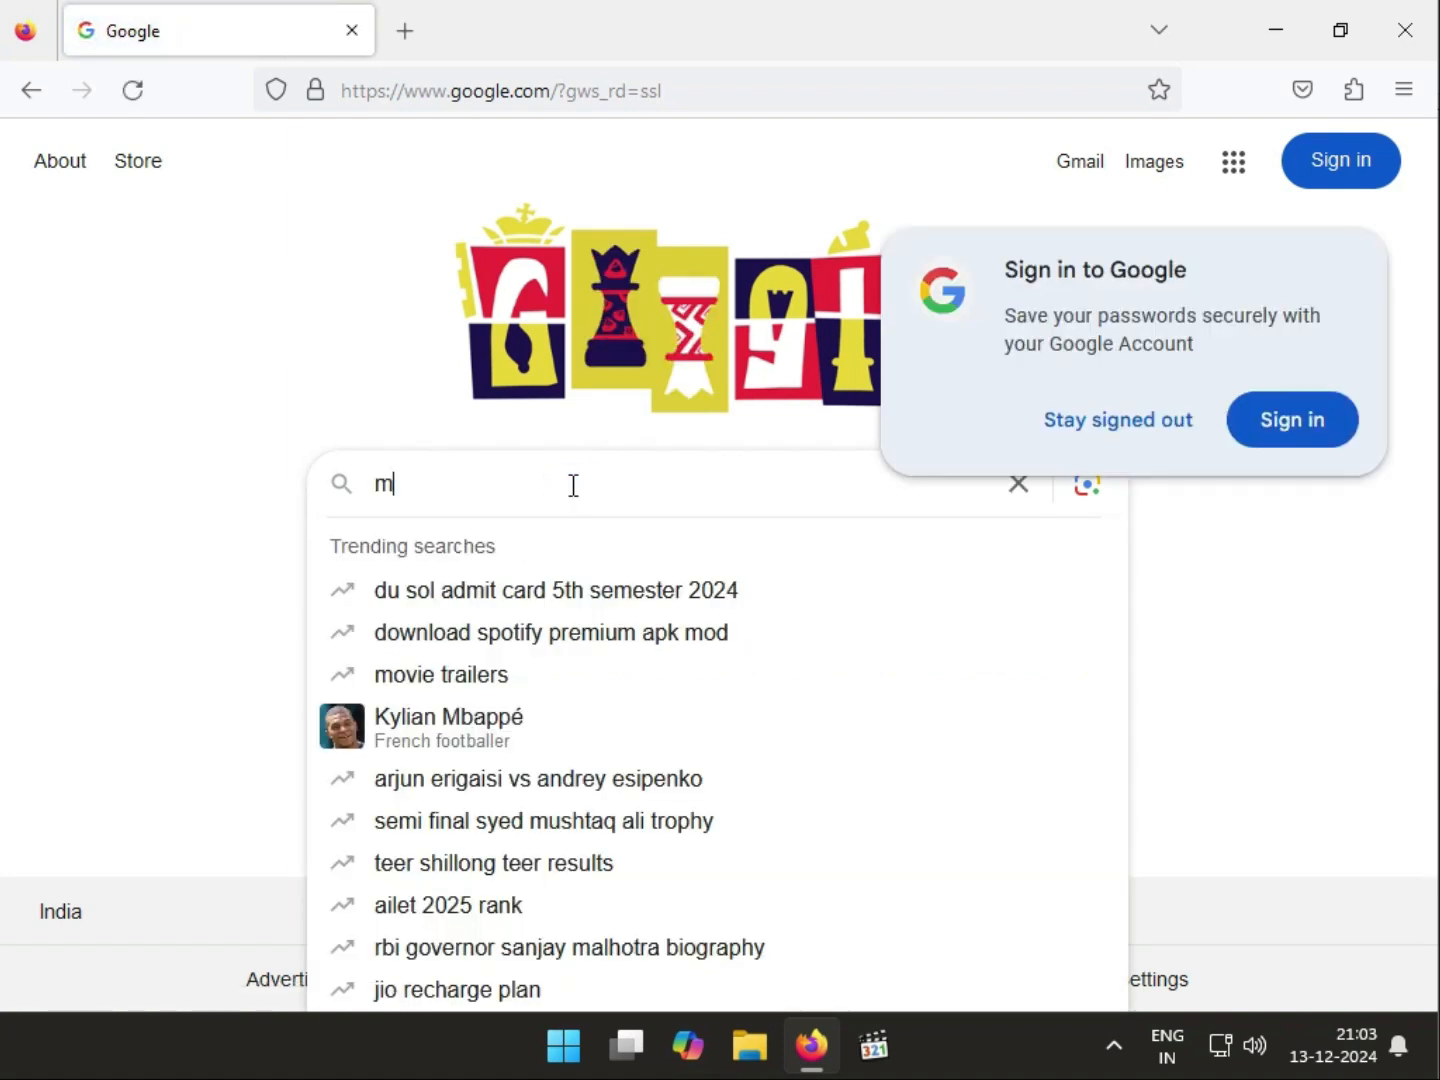
pyautogui.write('s tea')
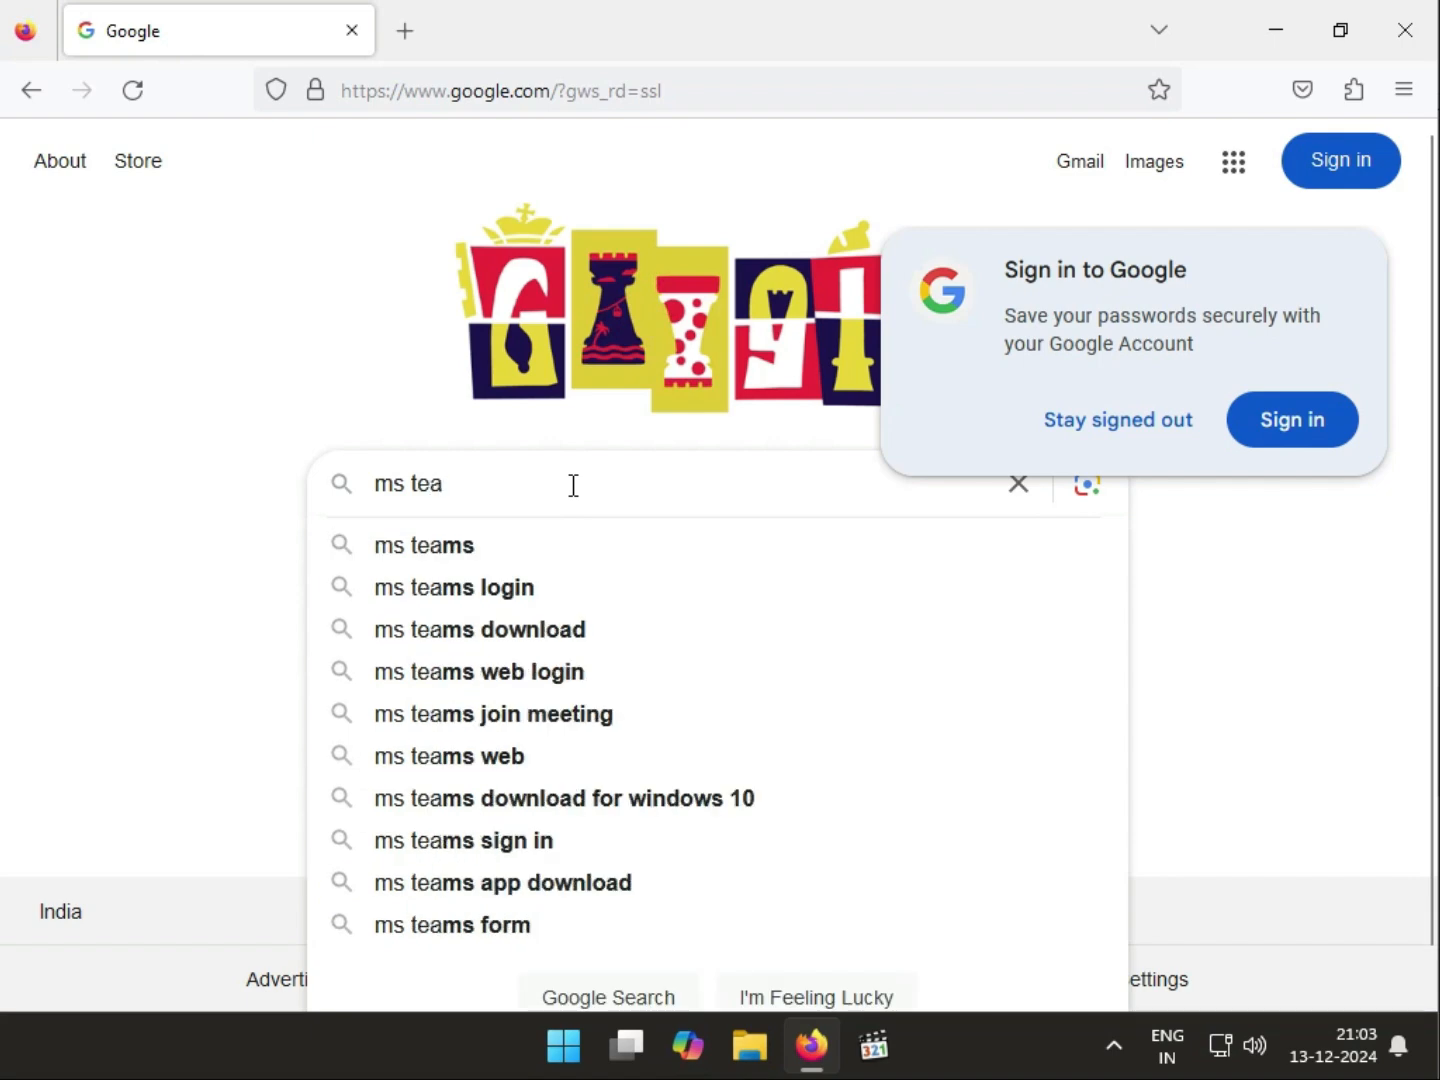
pyautogui.write('m download')
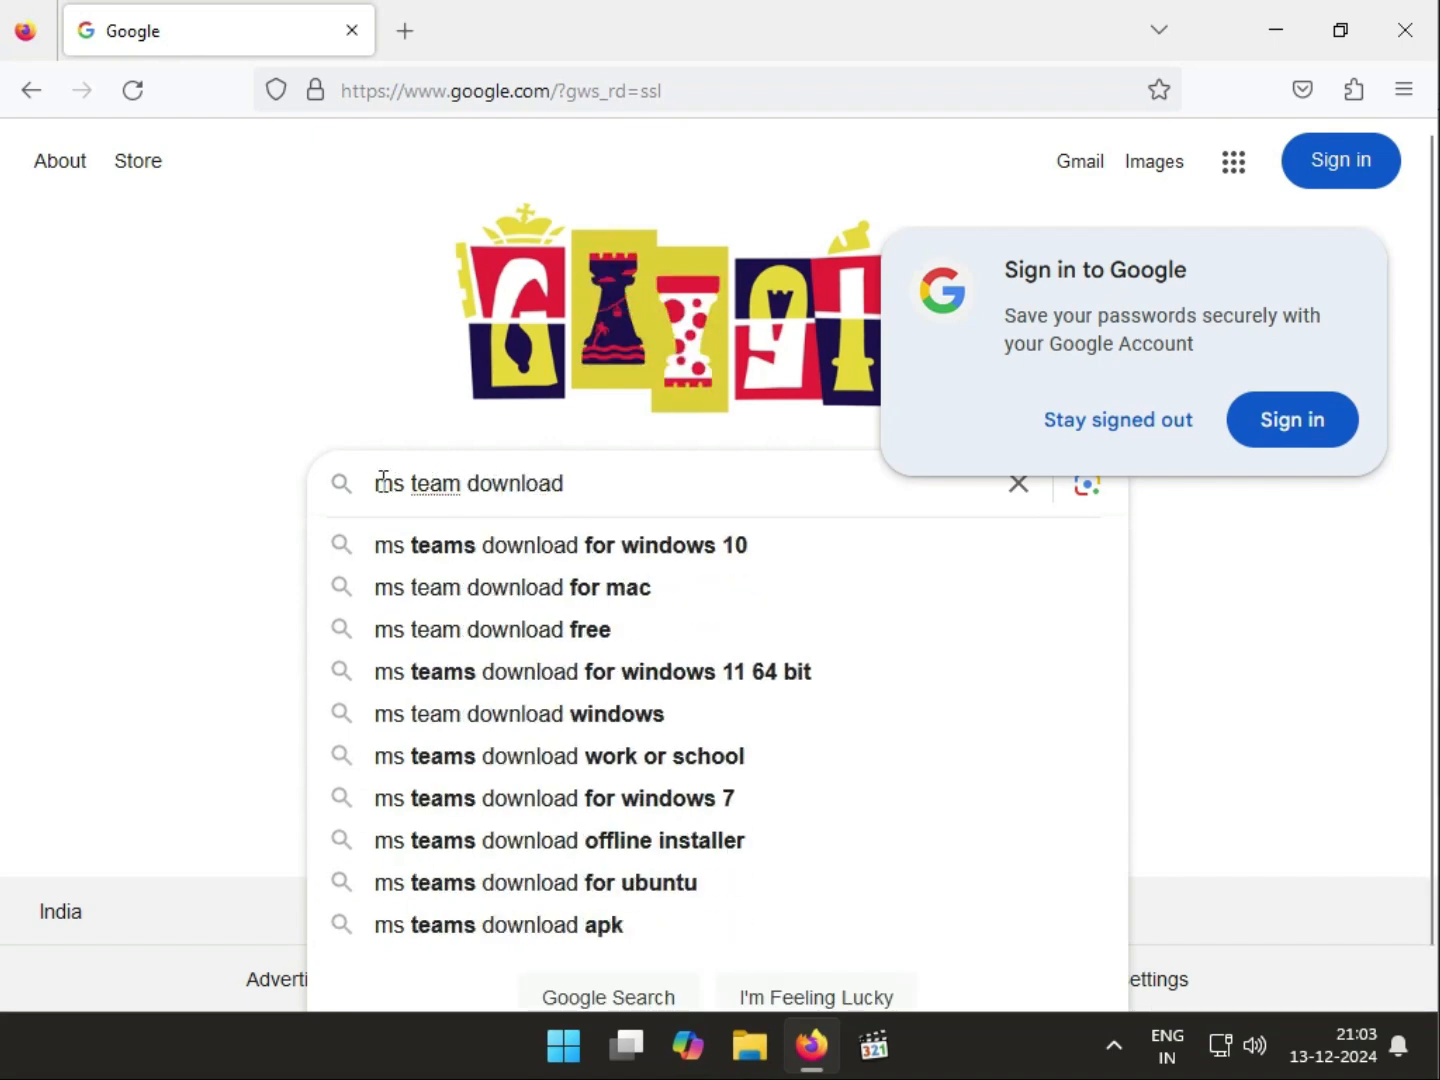
pyautogui.moveTo(376, 483); pyautogui.dragTo(404, 481)
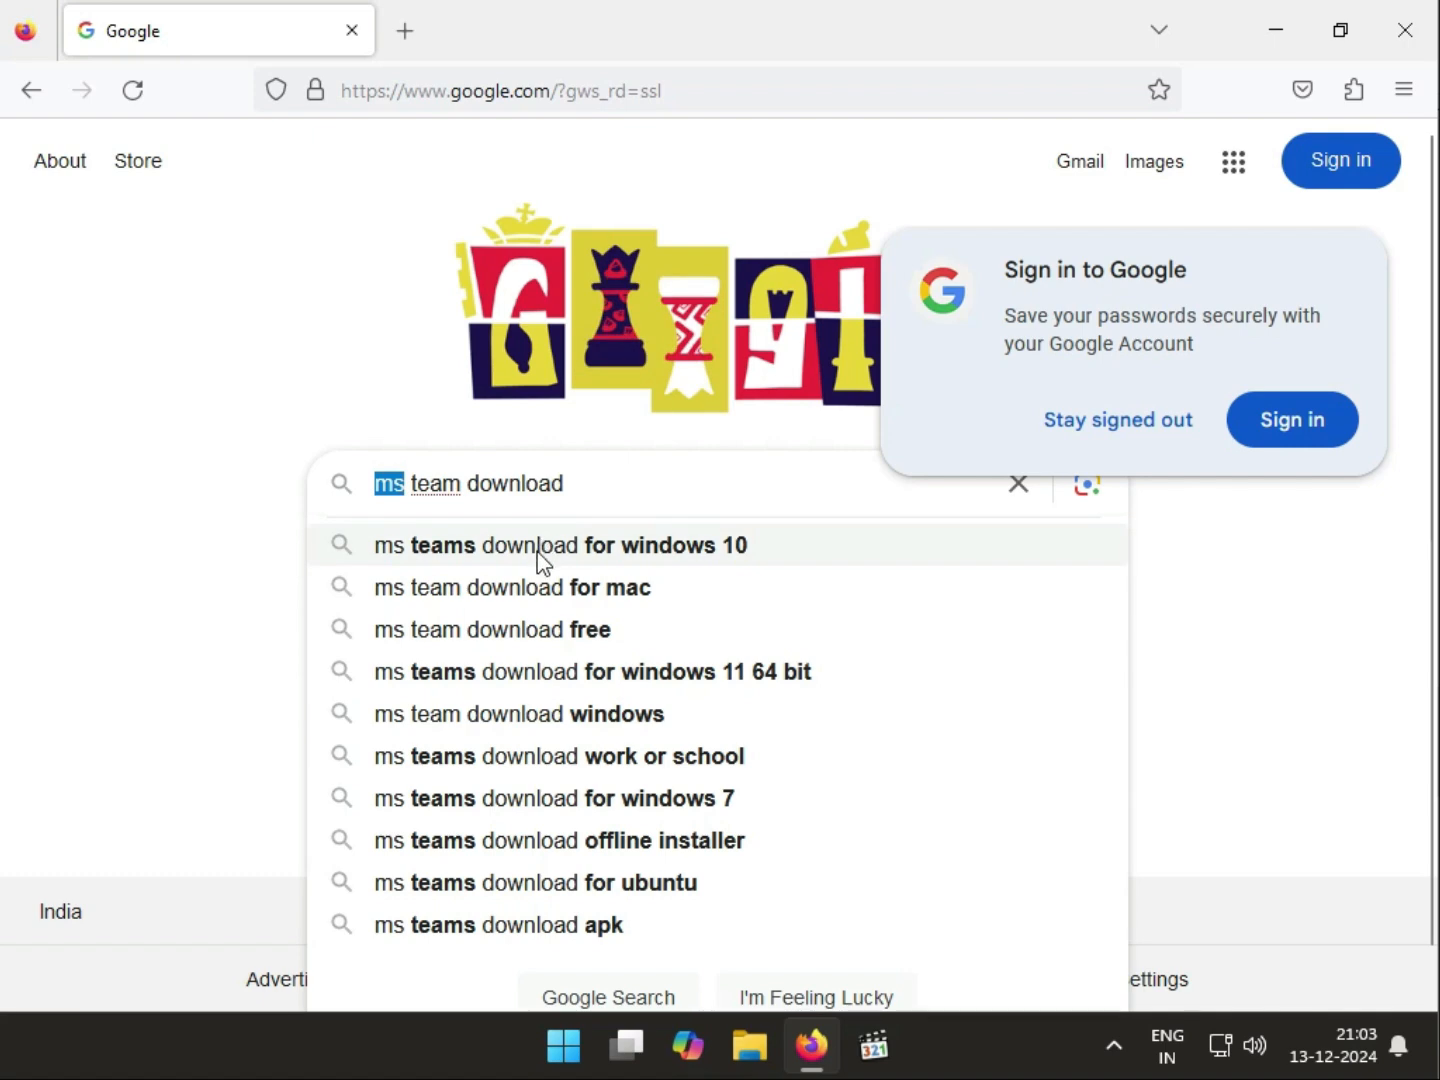
pyautogui.press('Return')
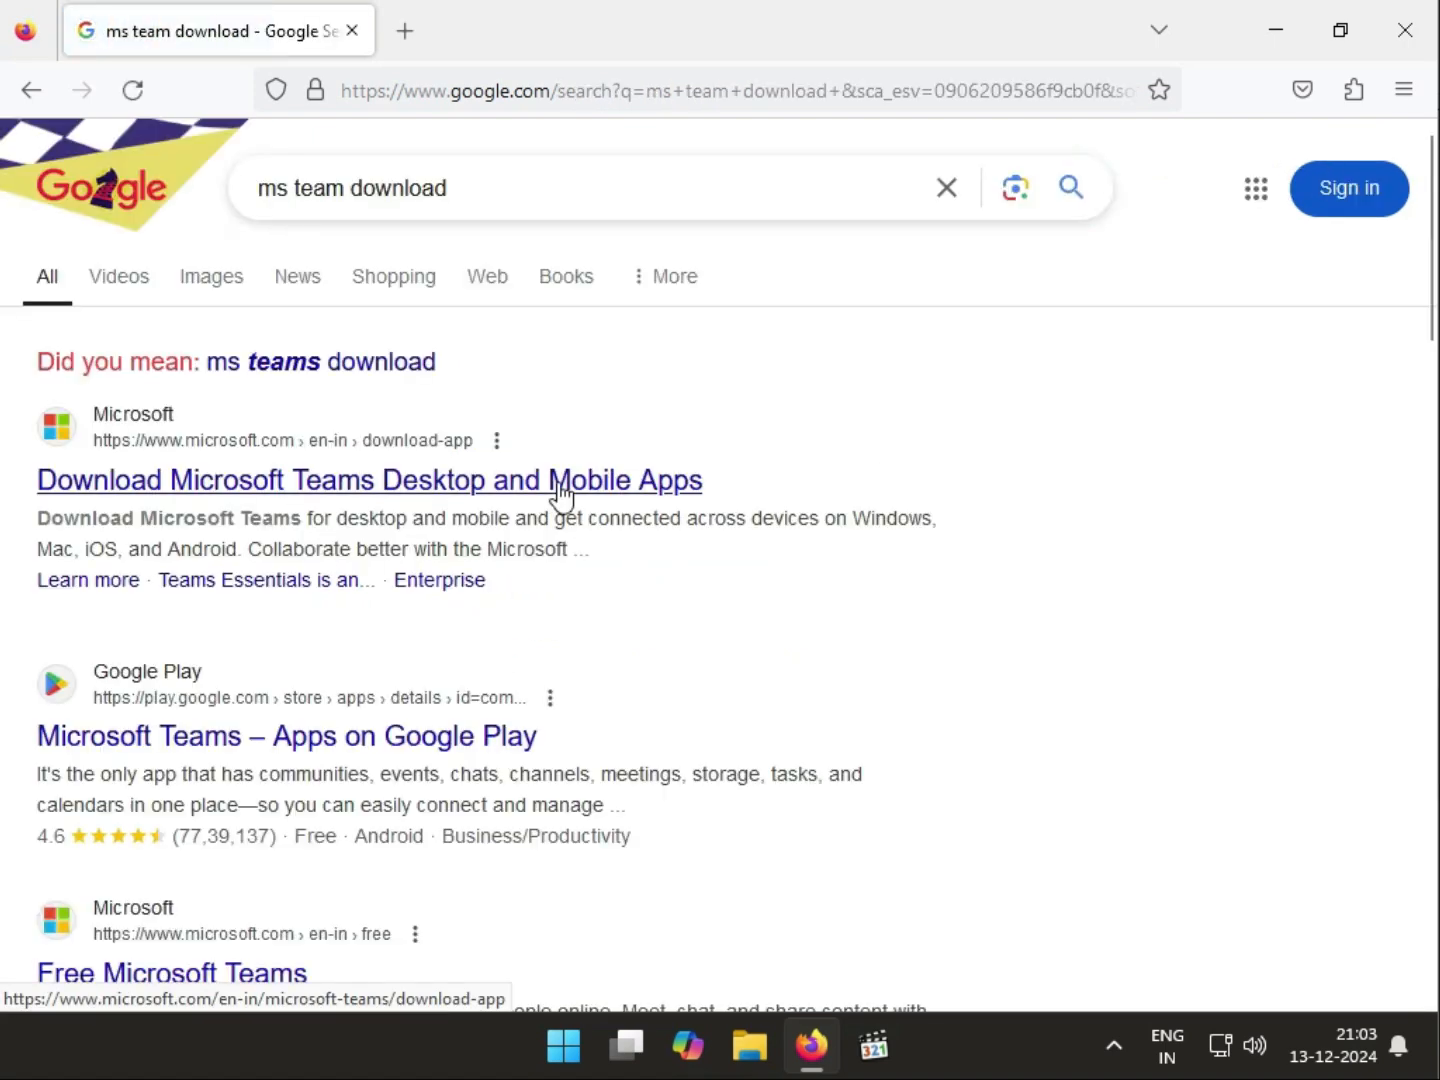
# Step: Open Microsoft's "Download Microsoft Teams Desktop and Mobile Apps" search result in a new tab and switch to it
pyautogui.middleClick(440, 484)
pyautogui.rightClick(433, 488)
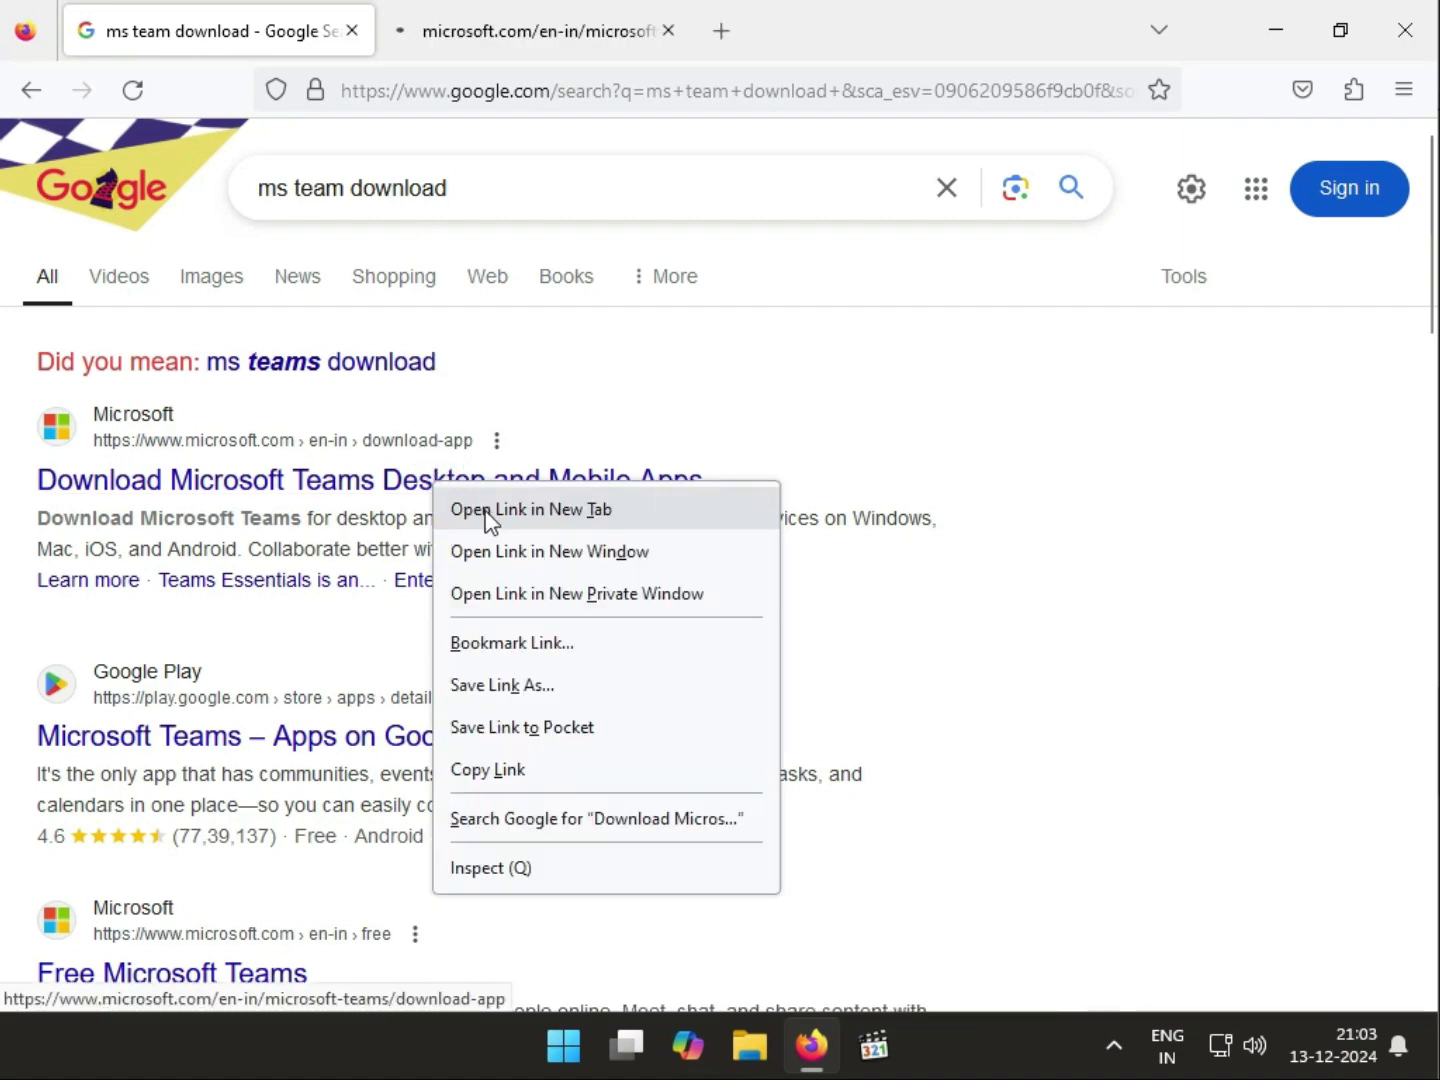
pyautogui.click(454, 50)
pyautogui.click(454, 48)
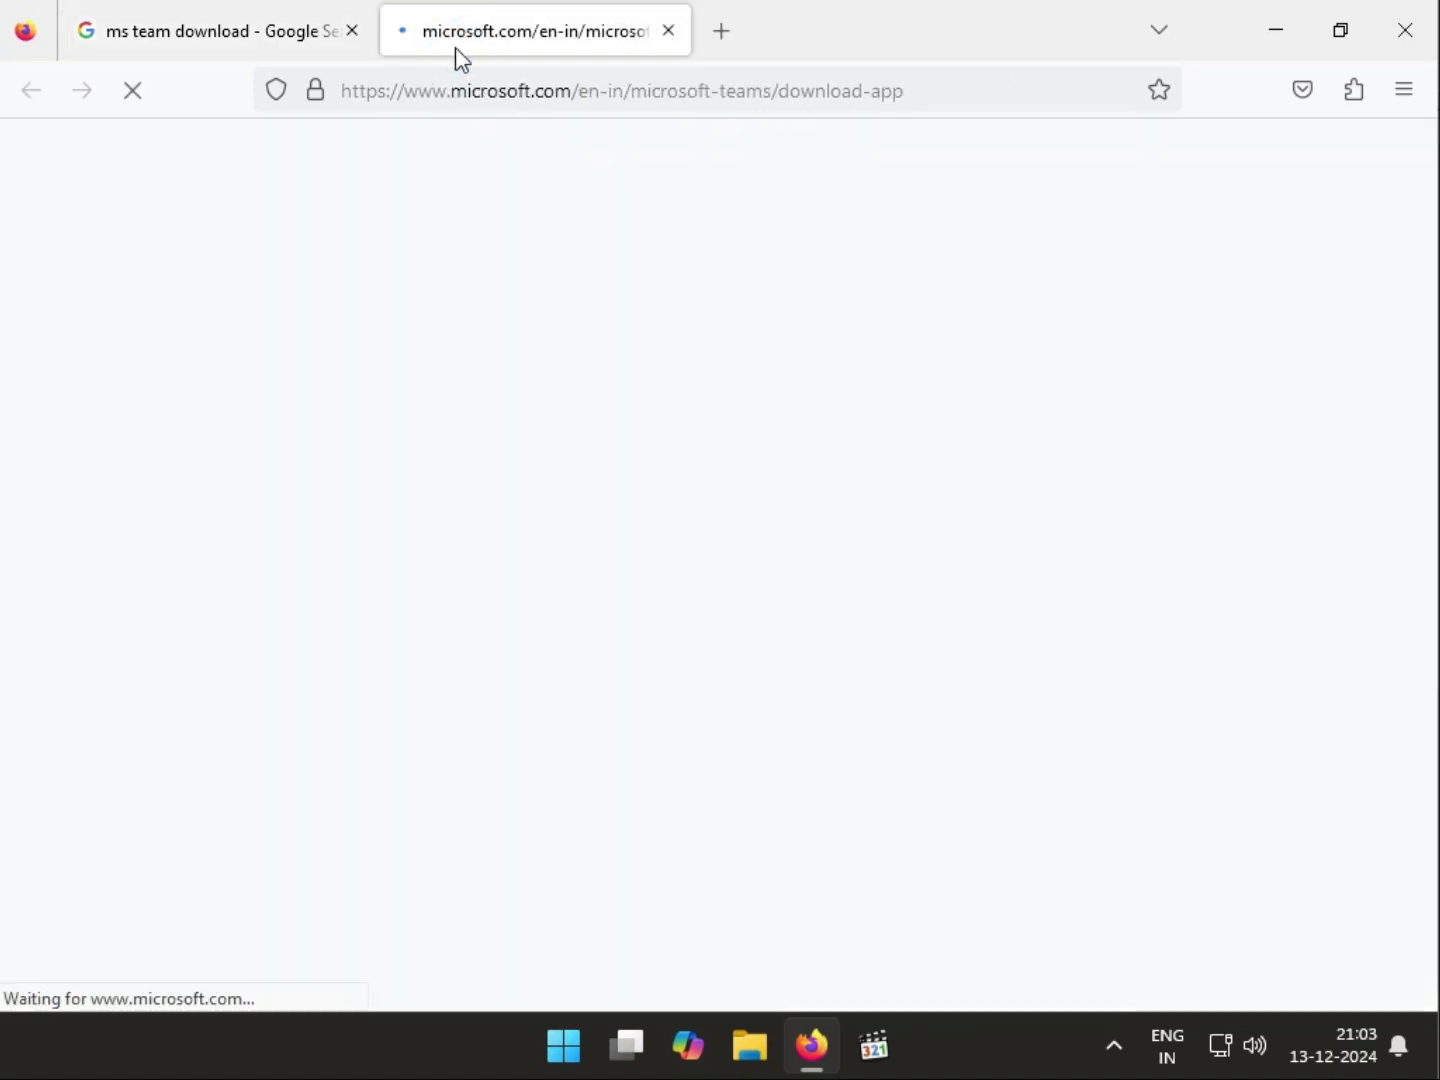
pyautogui.click(462, 168)
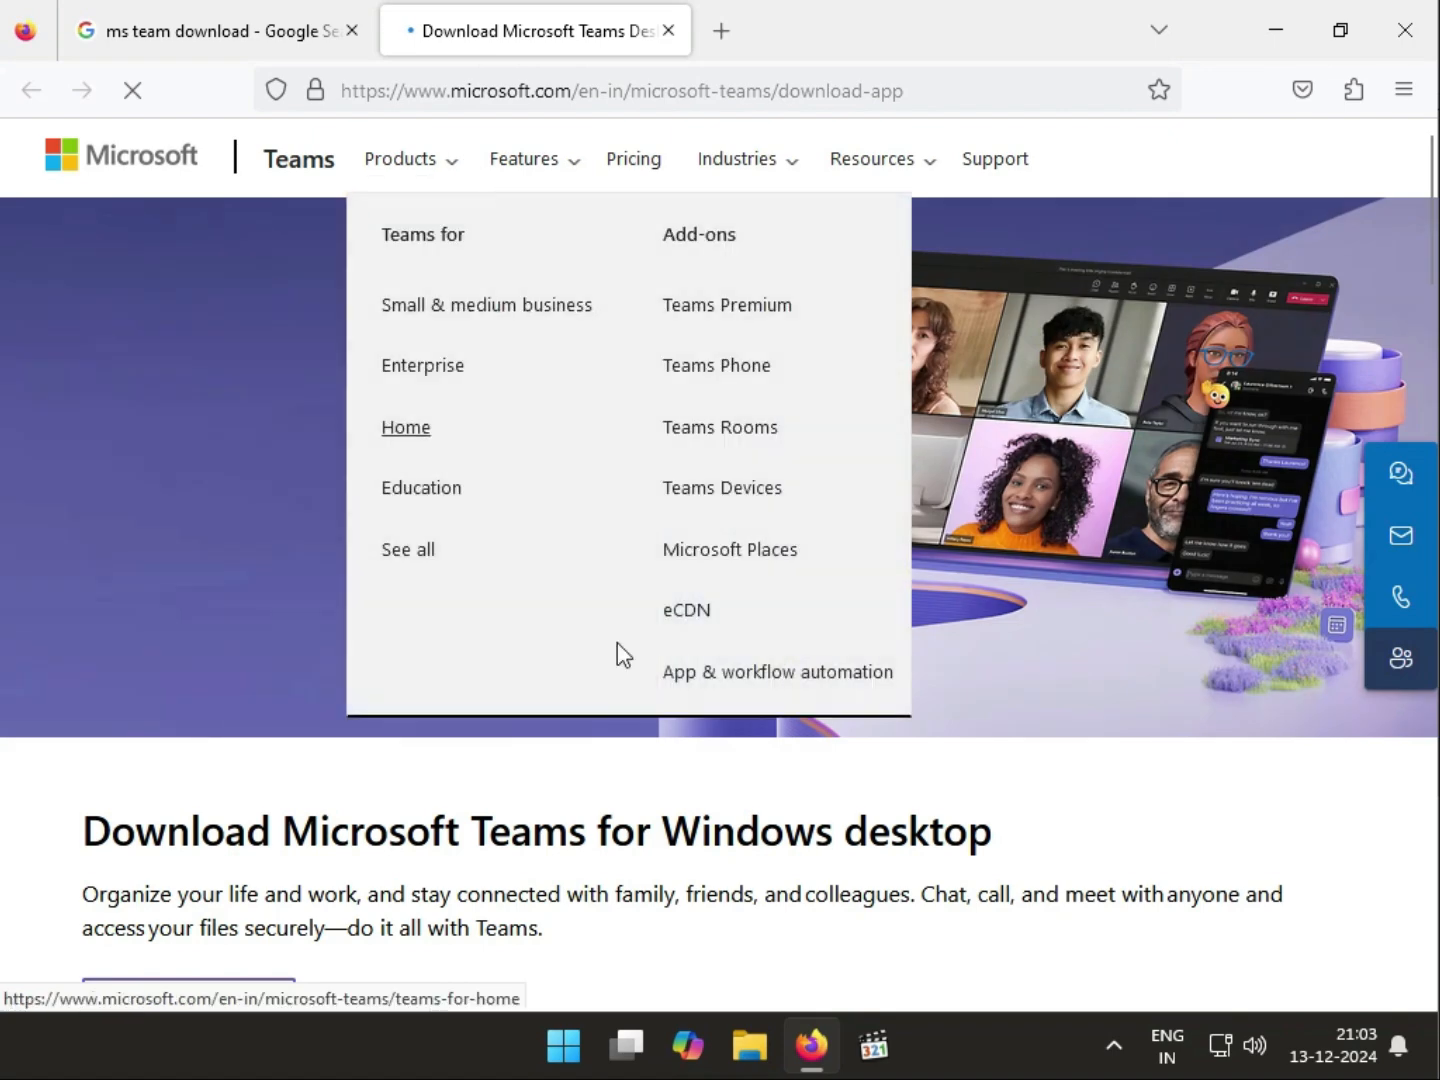
# Step: Download Microsoft Teams for Windows desktop and run the downloaded MSTeamsSetup.exe installer
pyautogui.scroll(-4, 620, 707)
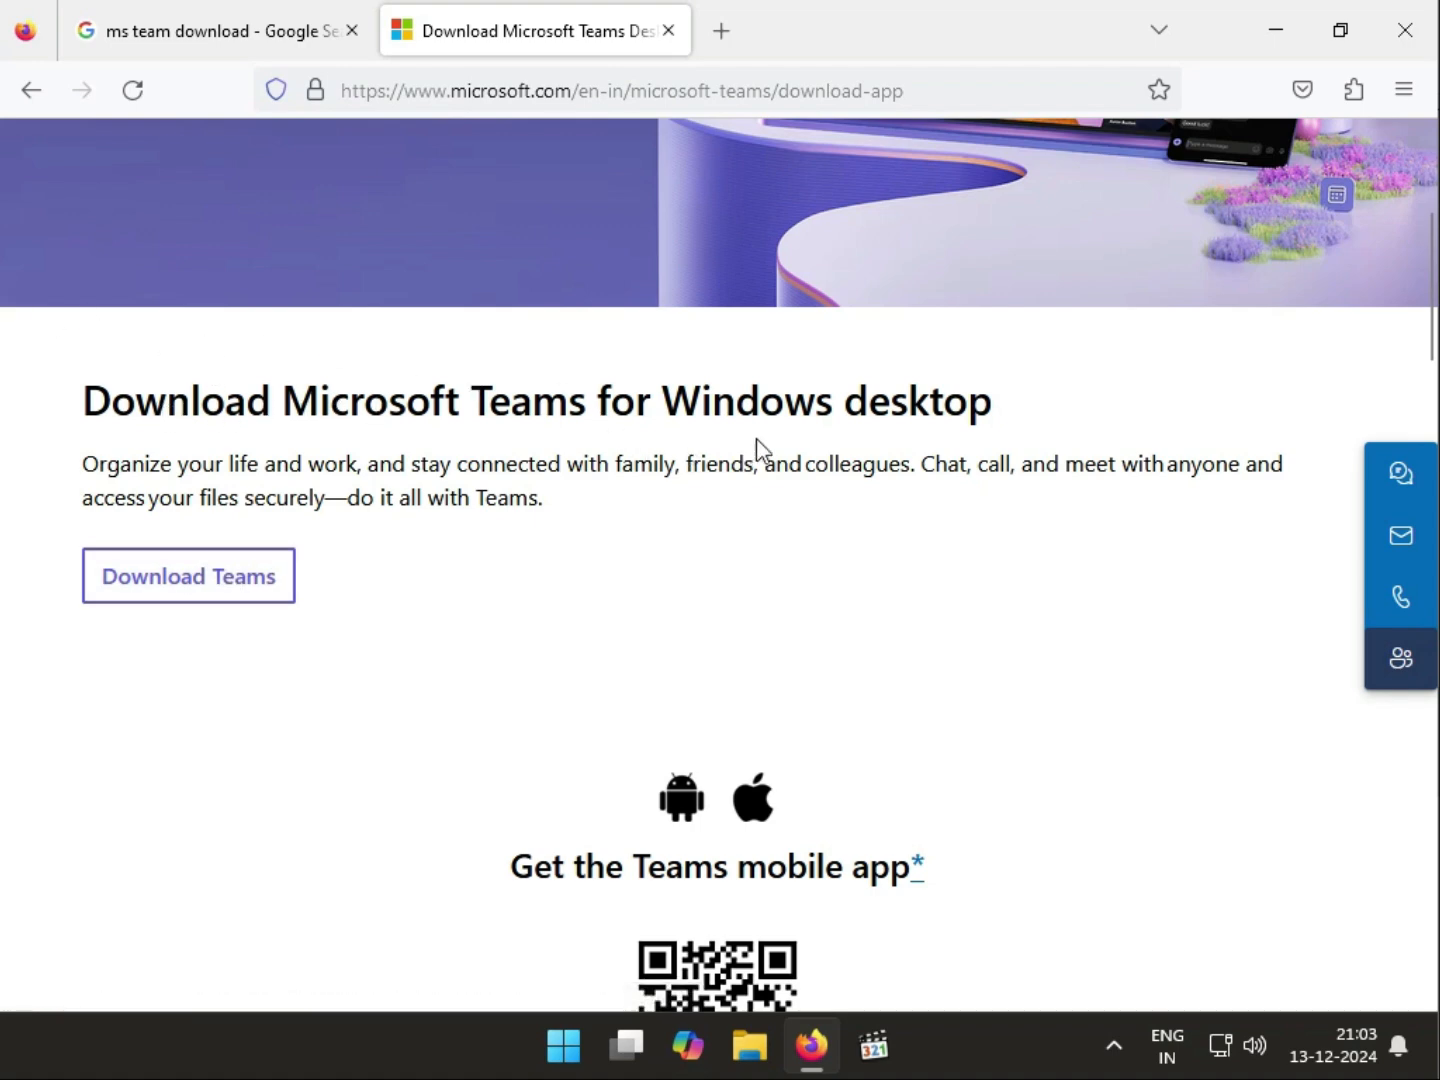
pyautogui.click(194, 566)
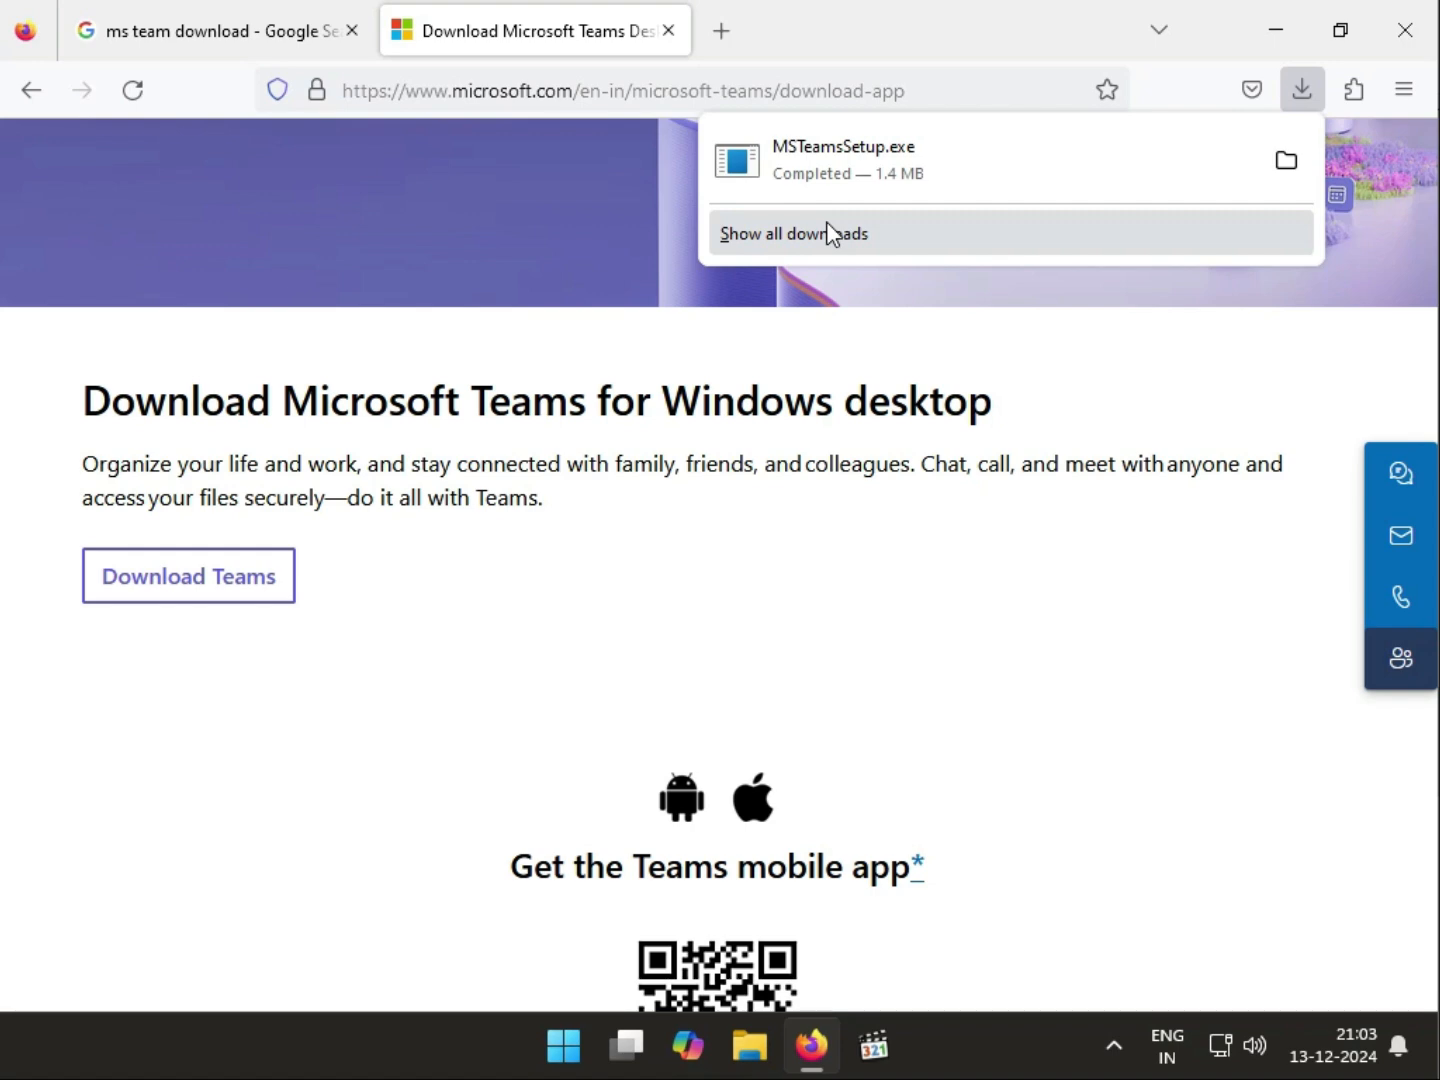
pyautogui.click(852, 176)
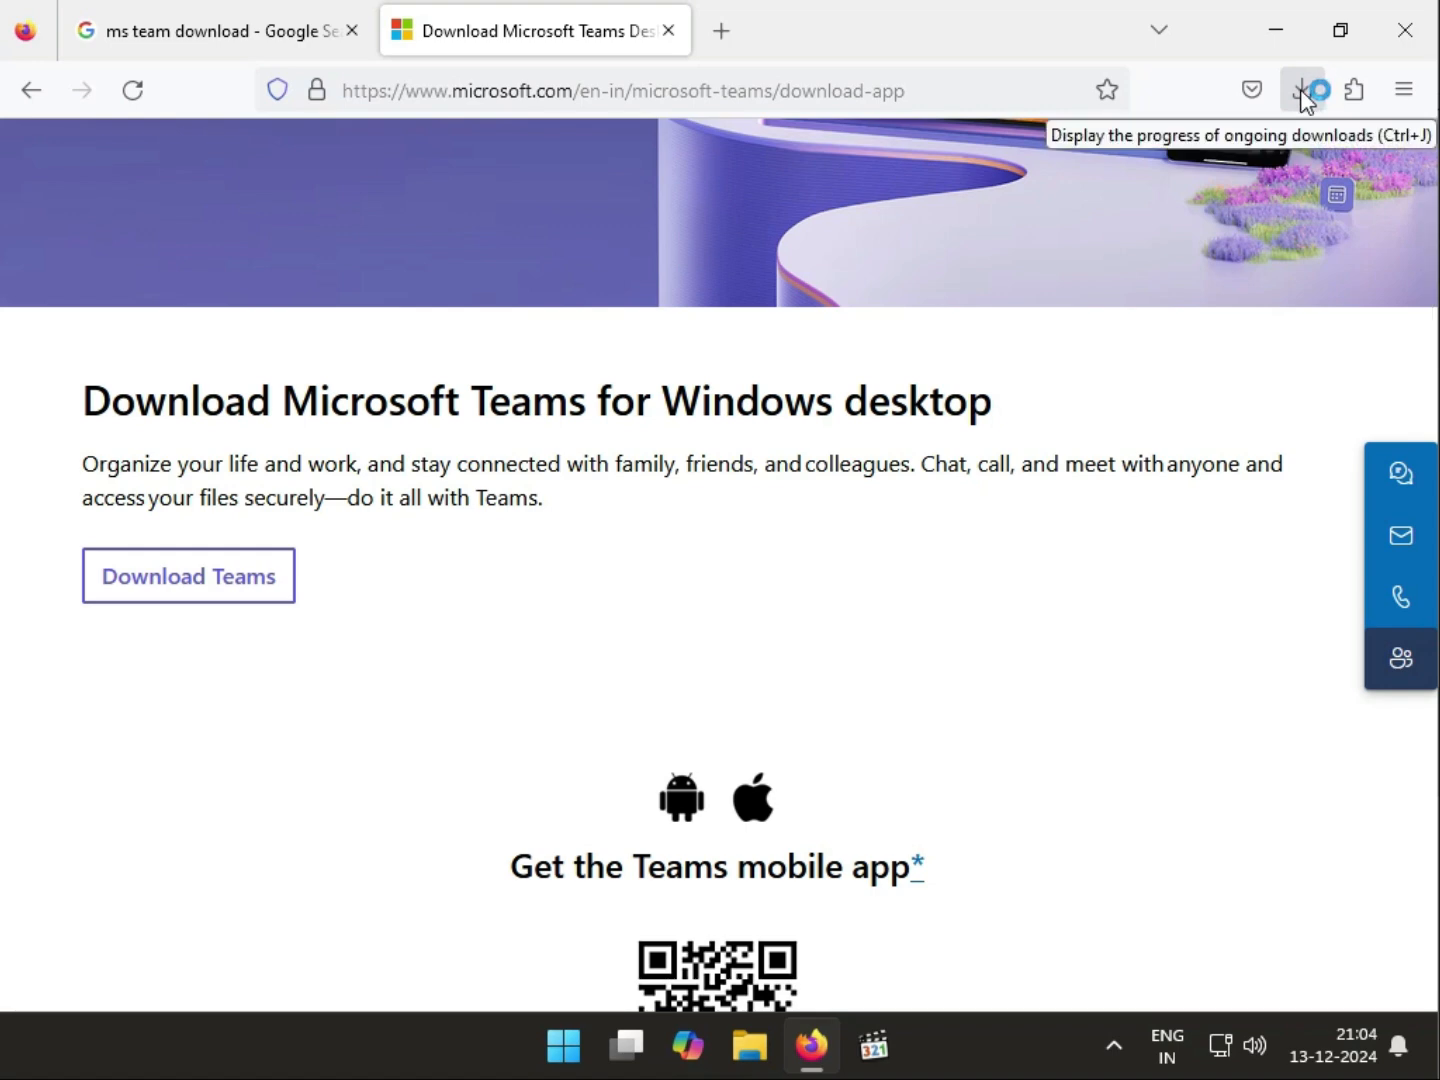
# Step: View the browser's full downloads list, close it and minimize the browser window to leave the Teams installer in view
pyautogui.click(1399, 93)
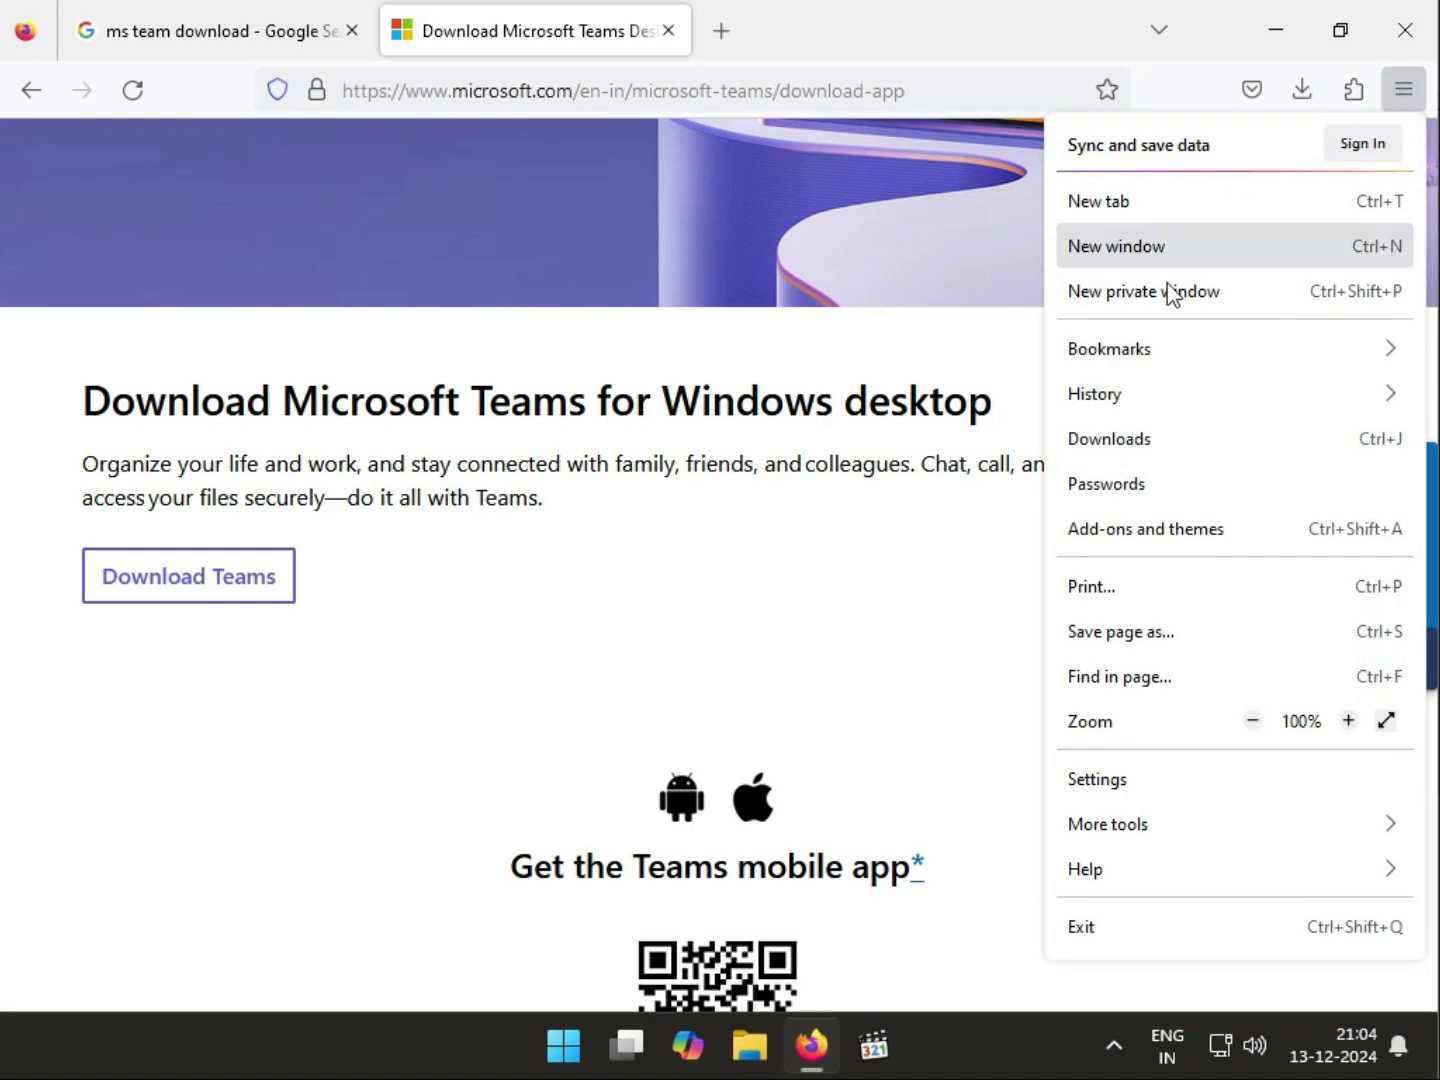
pyautogui.click(1126, 438)
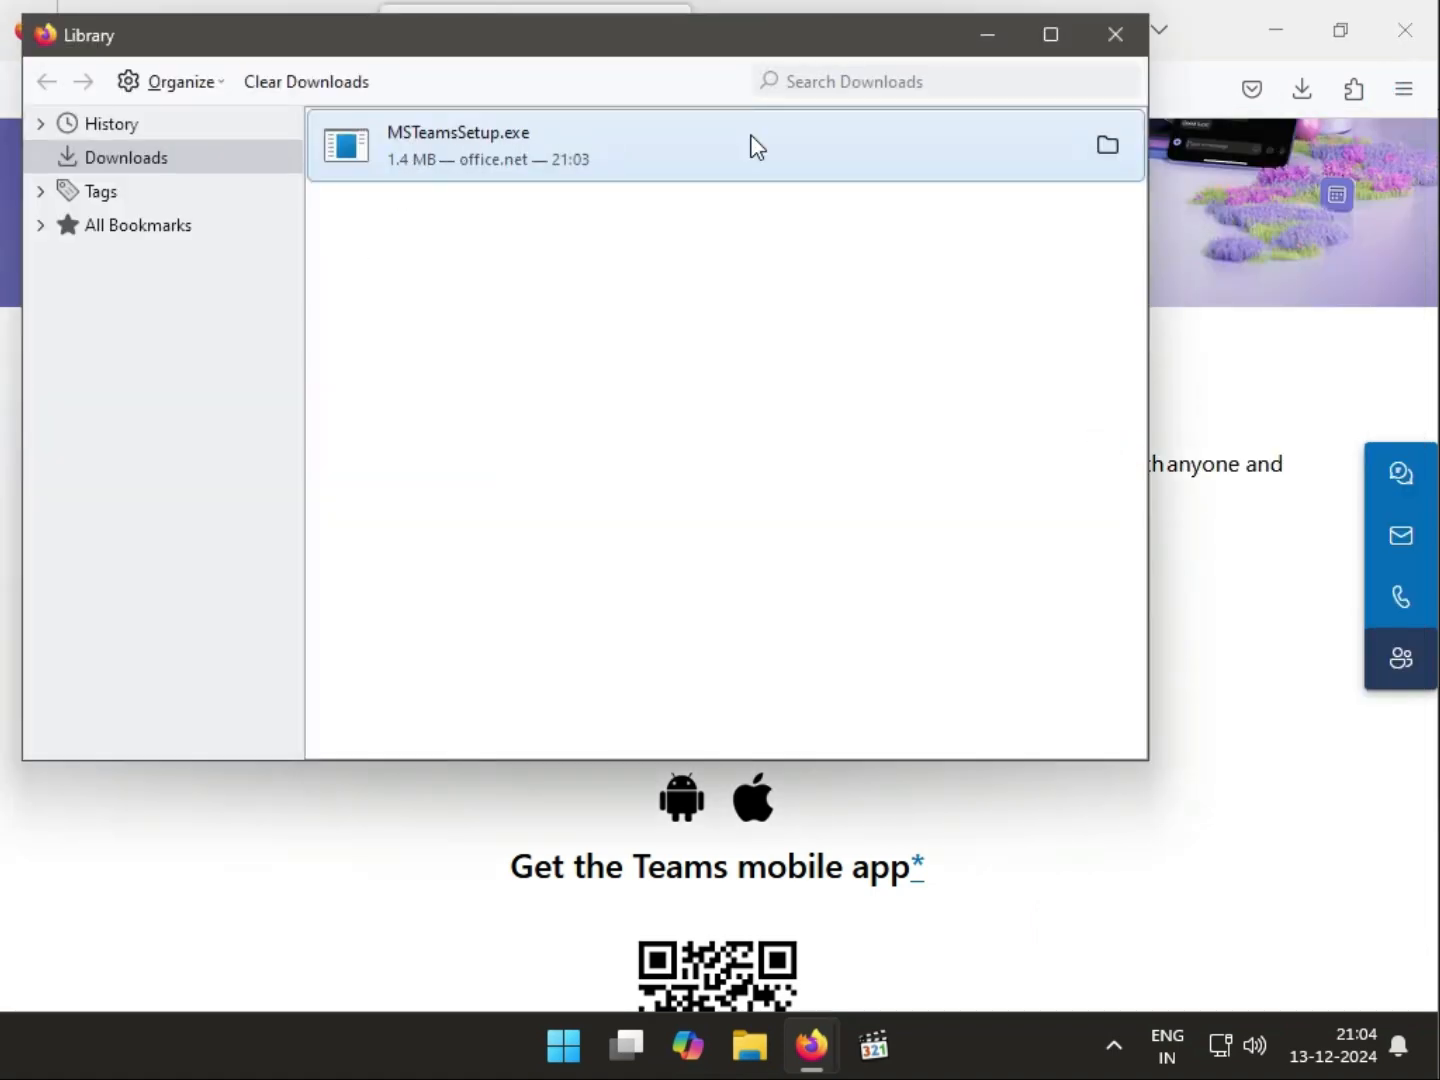
pyautogui.click(986, 46)
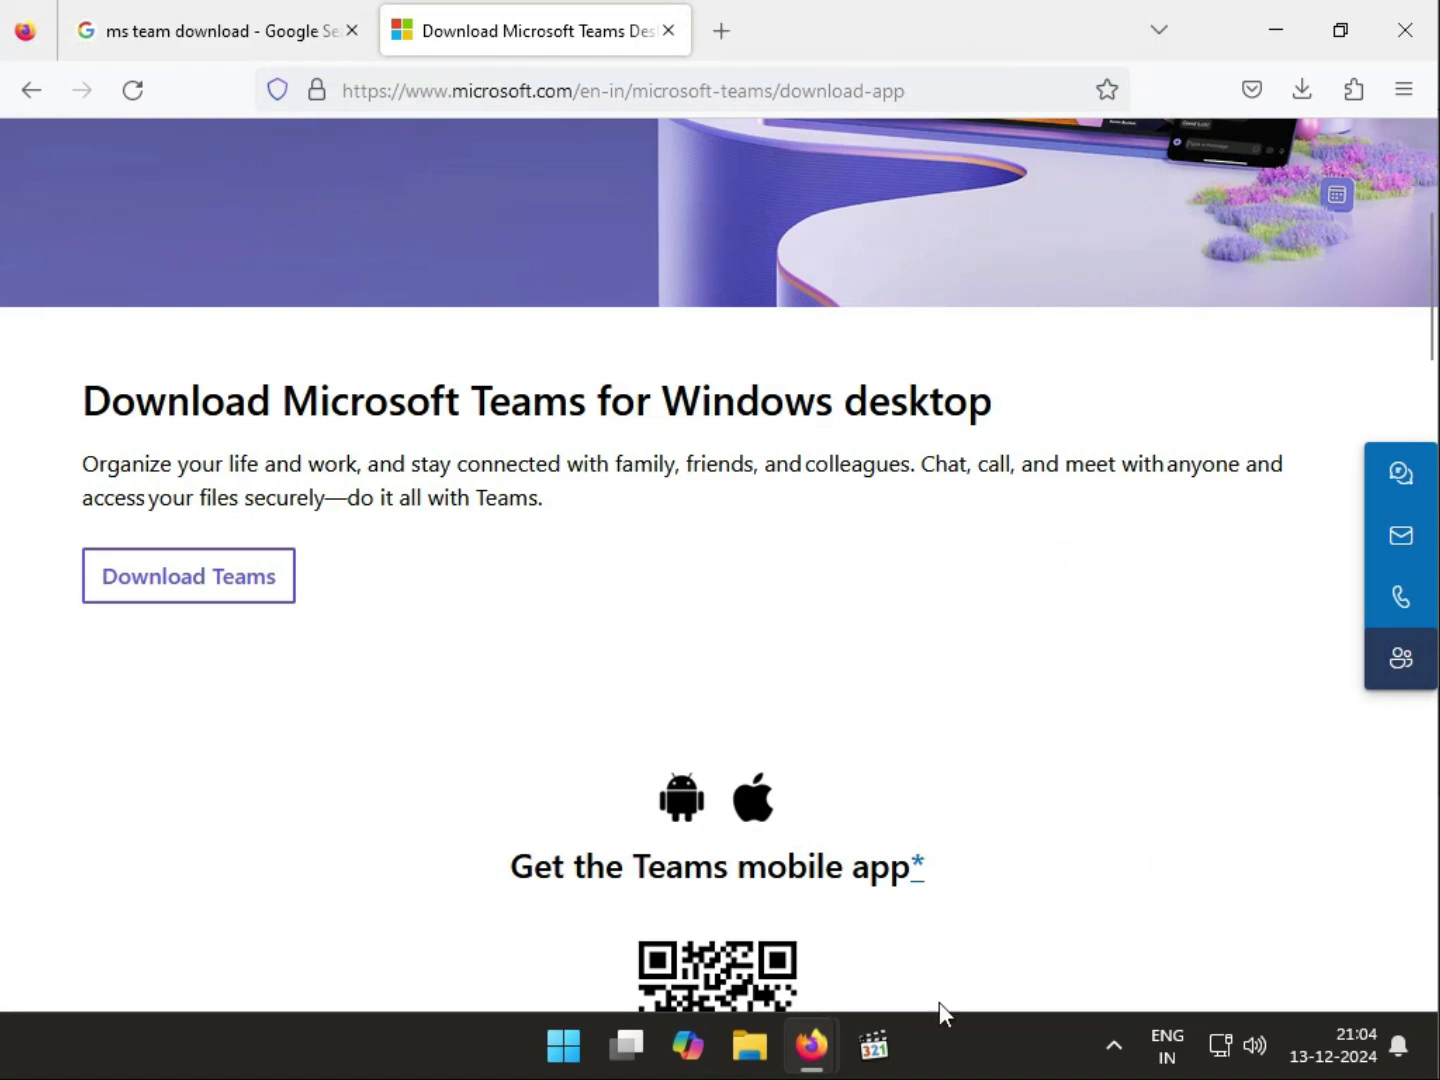
pyautogui.moveTo(814, 1062)
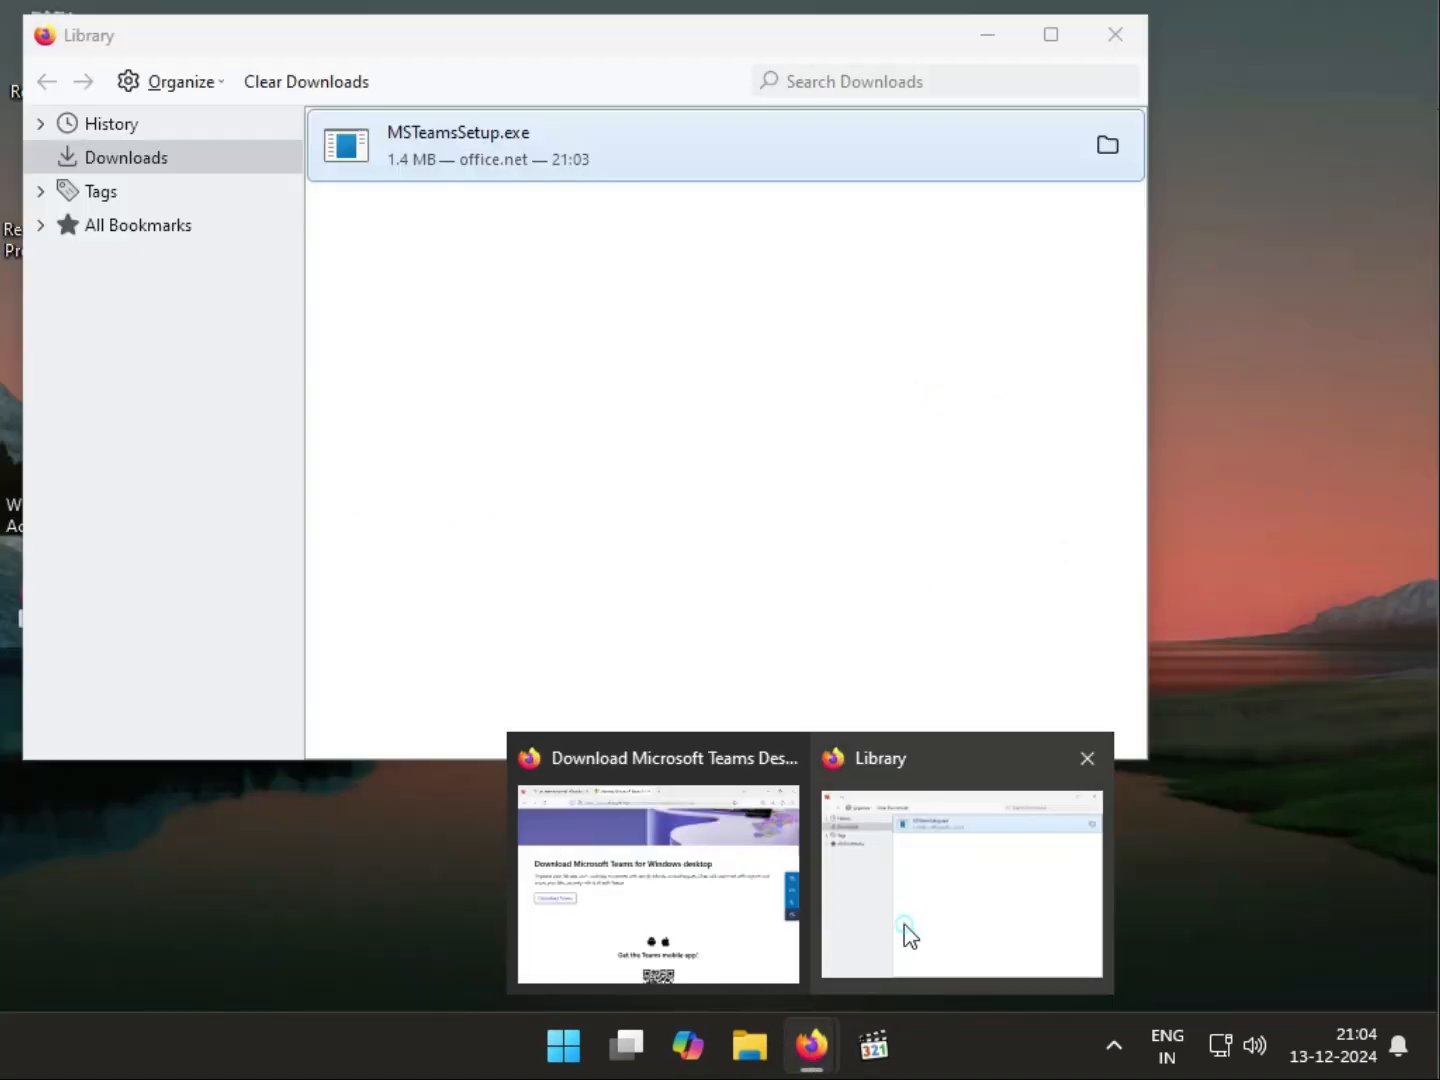
pyautogui.click(904, 930)
pyautogui.click(1118, 36)
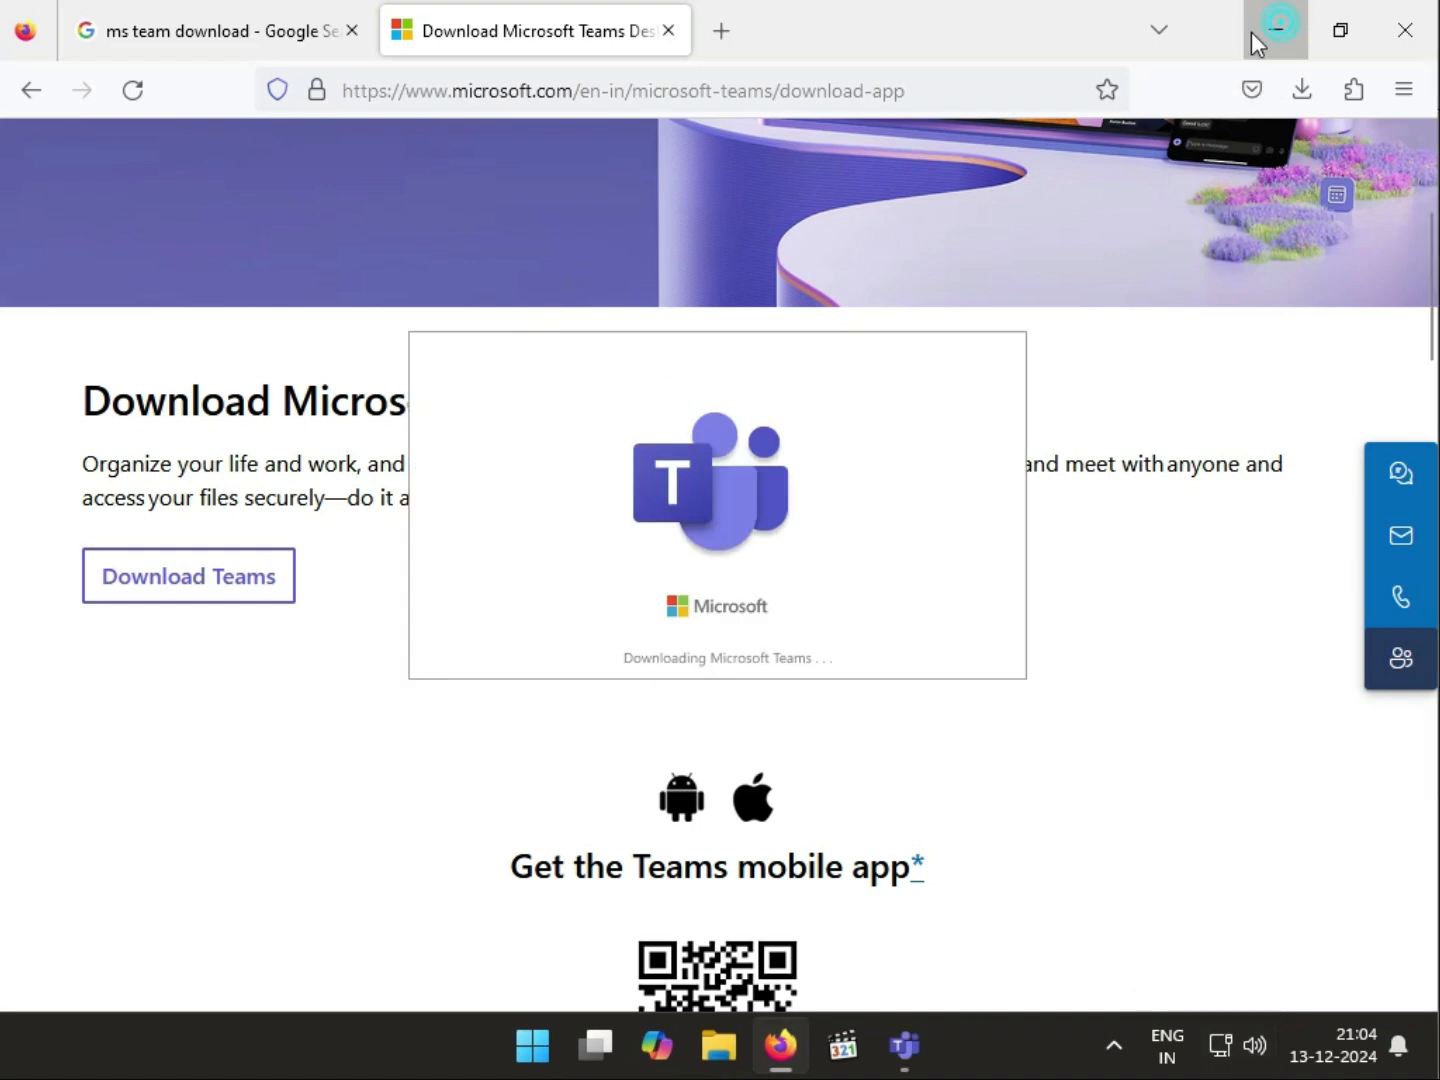
pyautogui.click(1279, 33)
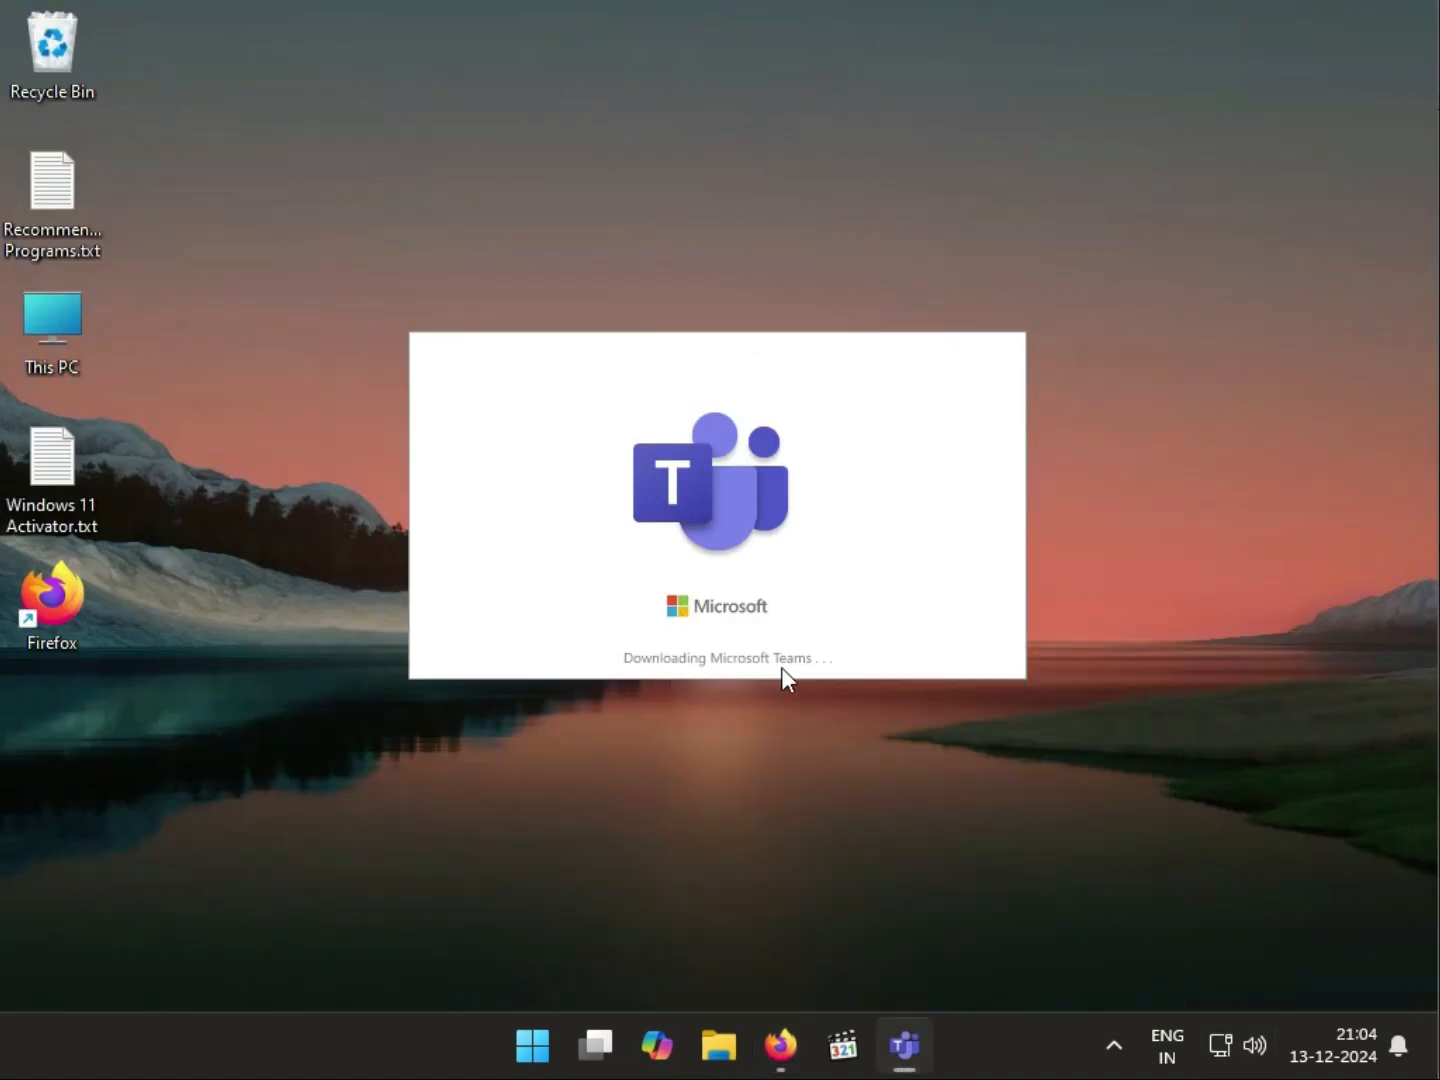